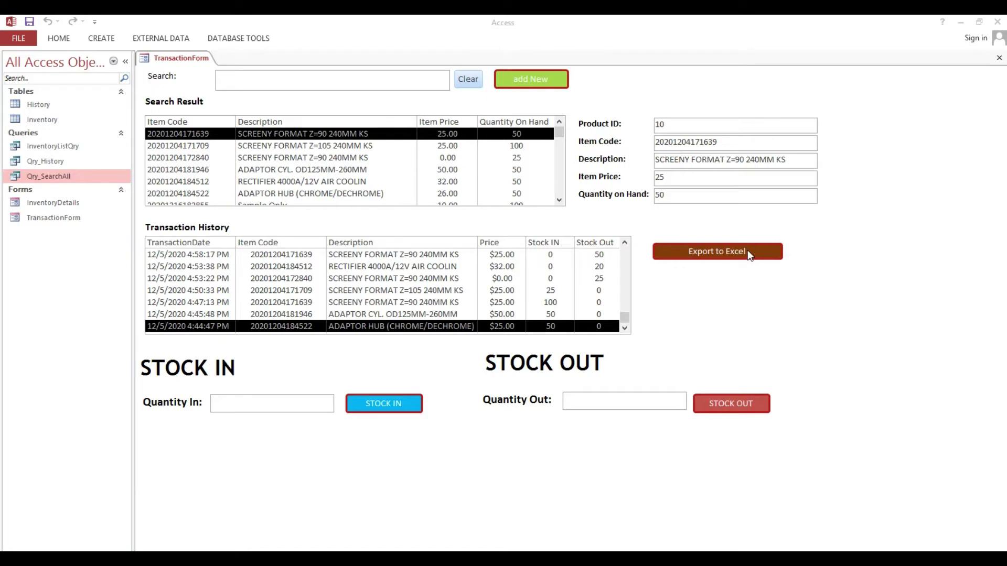
Preview InventoryListQry, export the inventory list to Excel, and minimize Access to the desktop
double_click(81, 146)
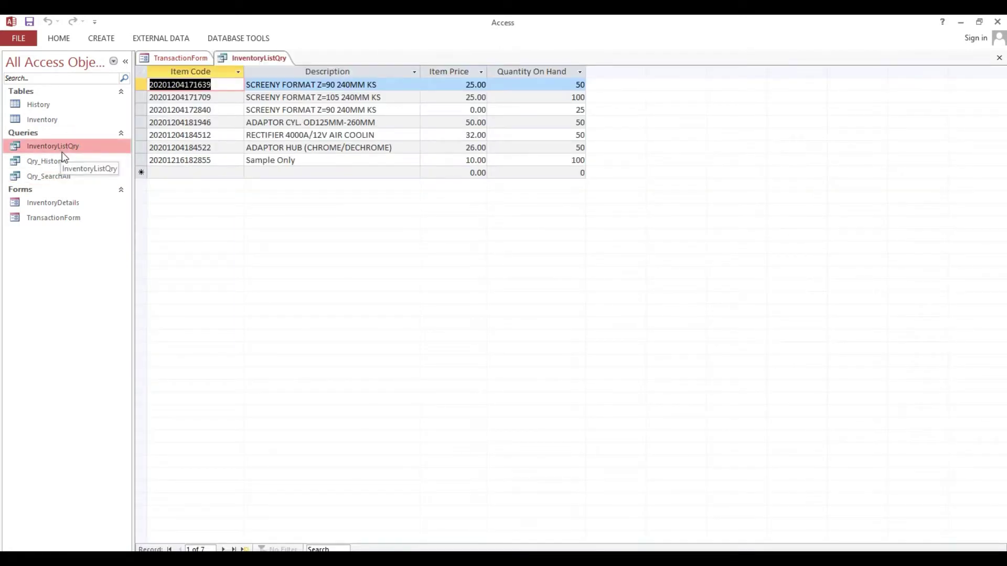
left_click(999, 59)
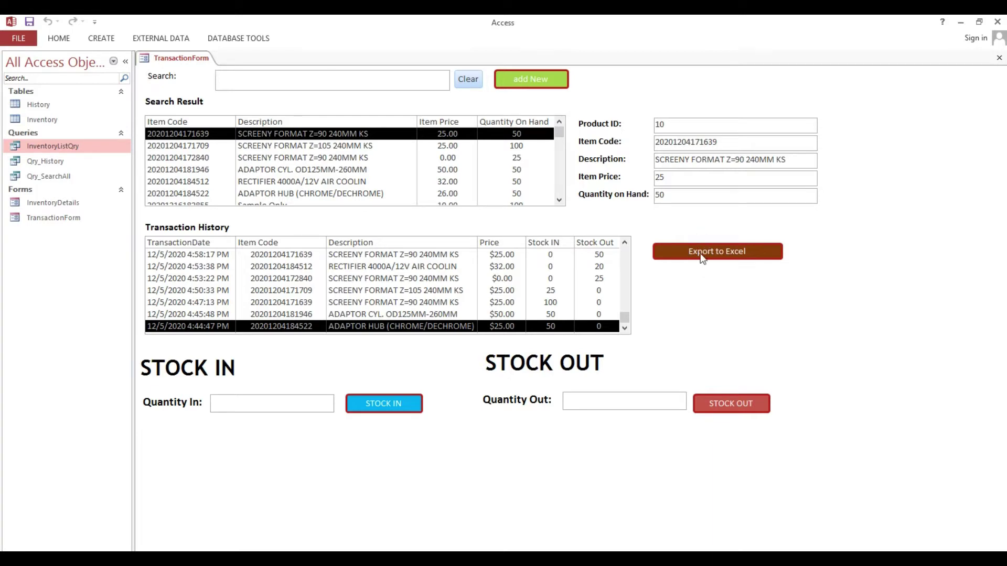
left_click(702, 257)
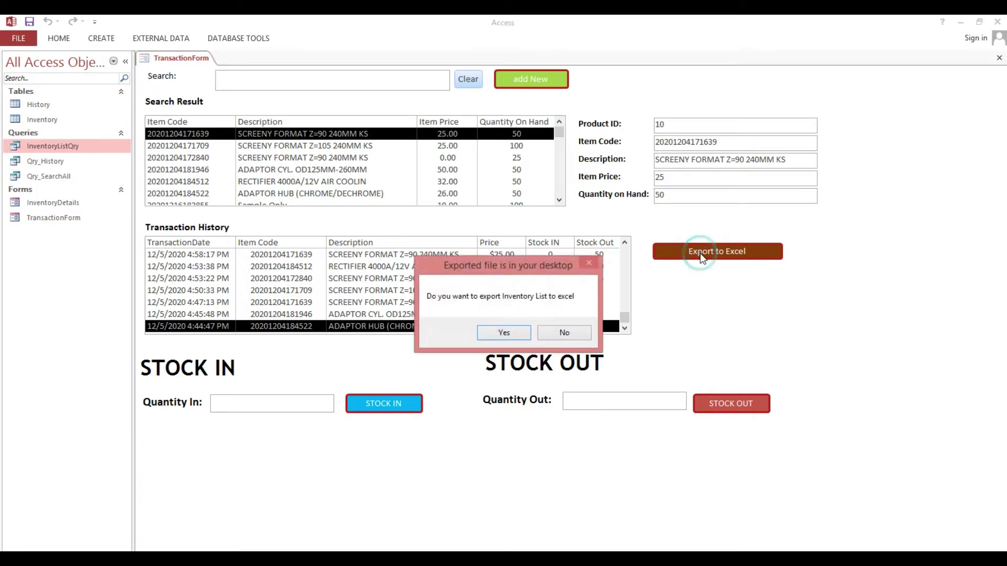
left_click(518, 335)
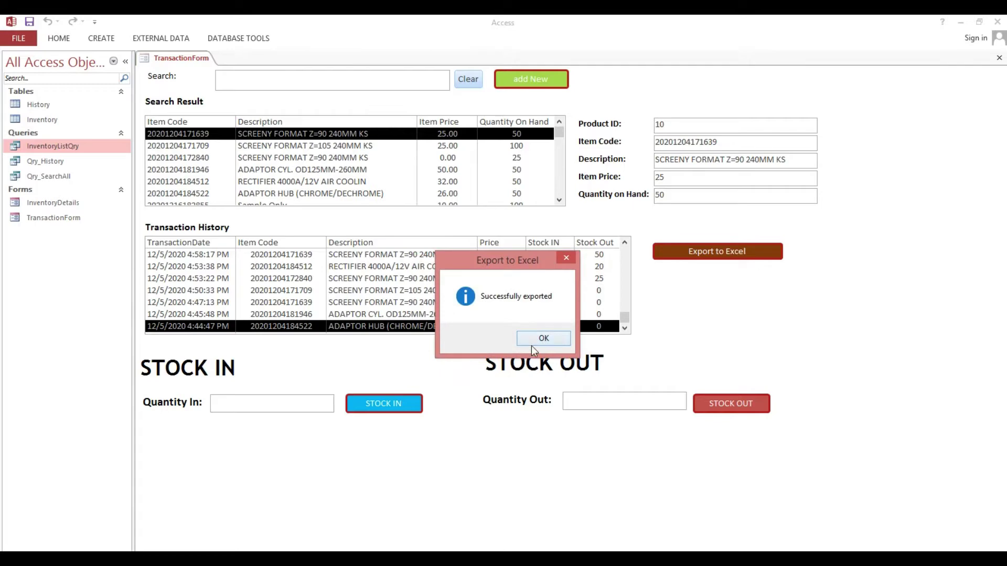
left_click(531, 338)
key("super+d")
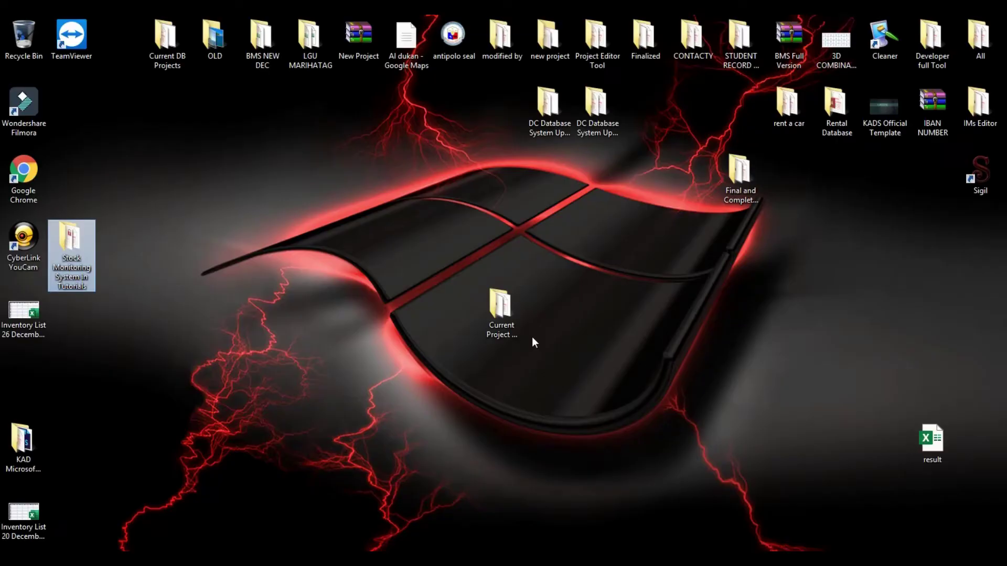
Open the Inventory List 26 December 2020 workbook, inspect columns A–C, then close Excel
double_click(34, 322)
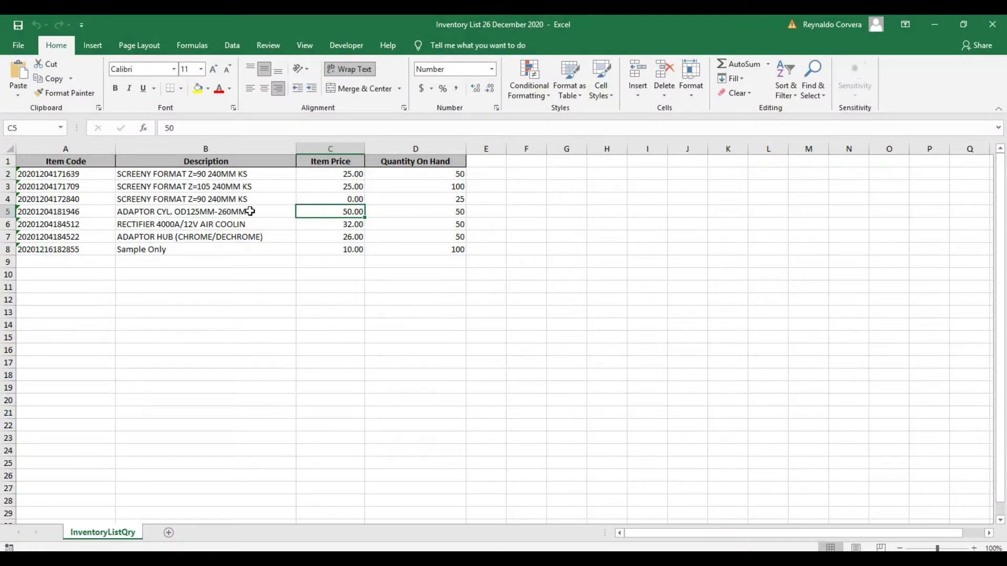
left_click(50, 161)
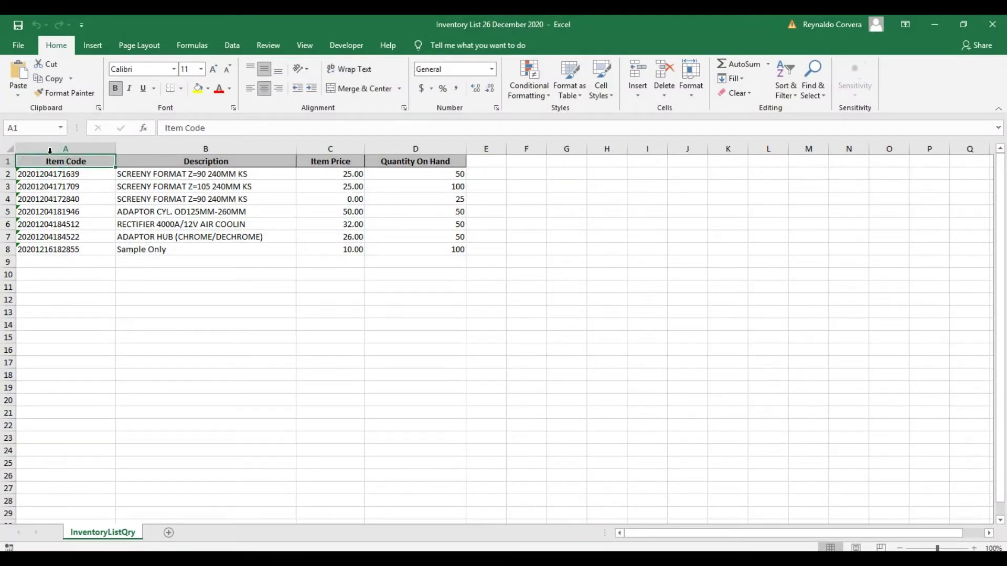
left_click(50, 148)
left_click(195, 148)
left_click(309, 148)
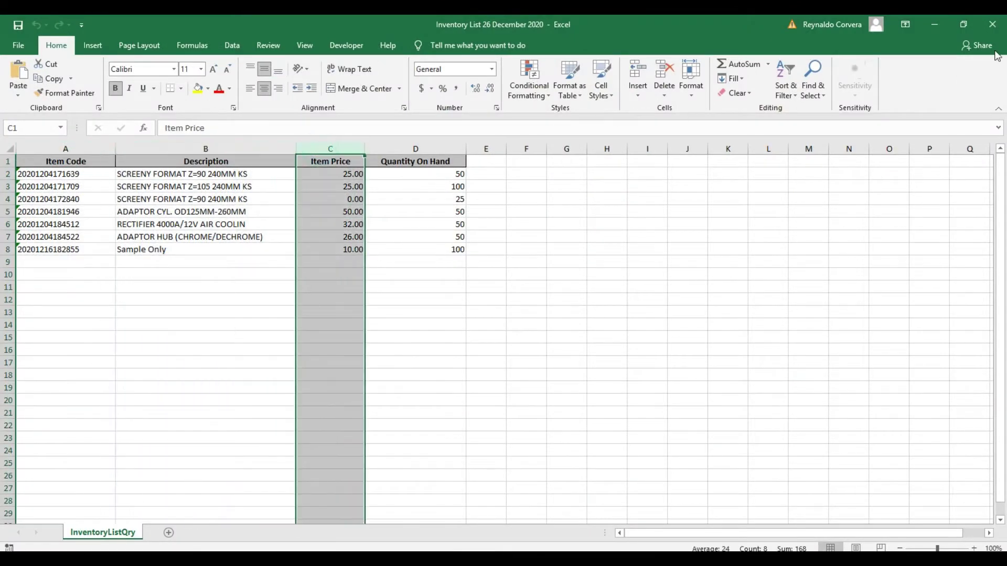
left_click(999, 23)
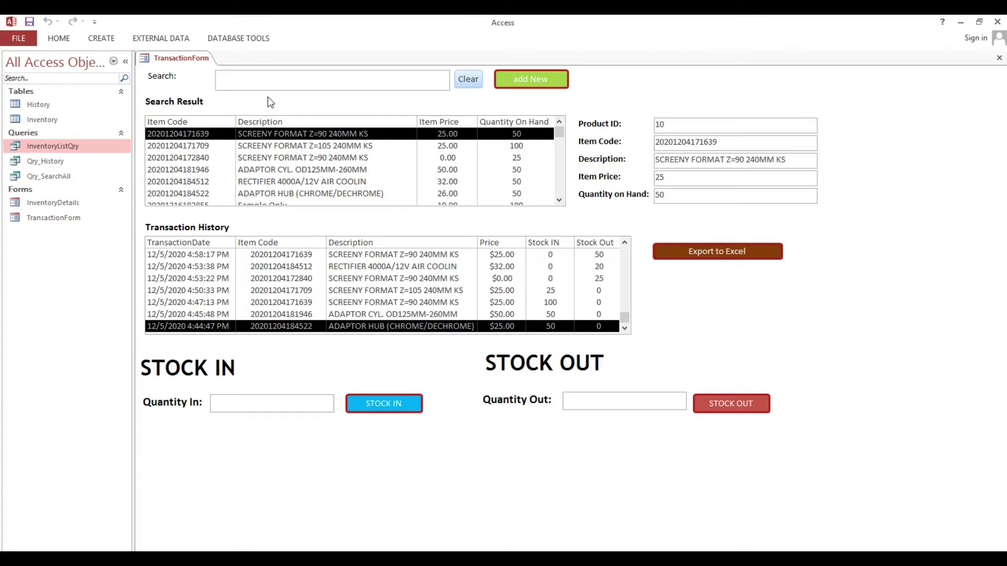
Browse items in Search Result and transaction rows in Transaction History
left_click(300, 146)
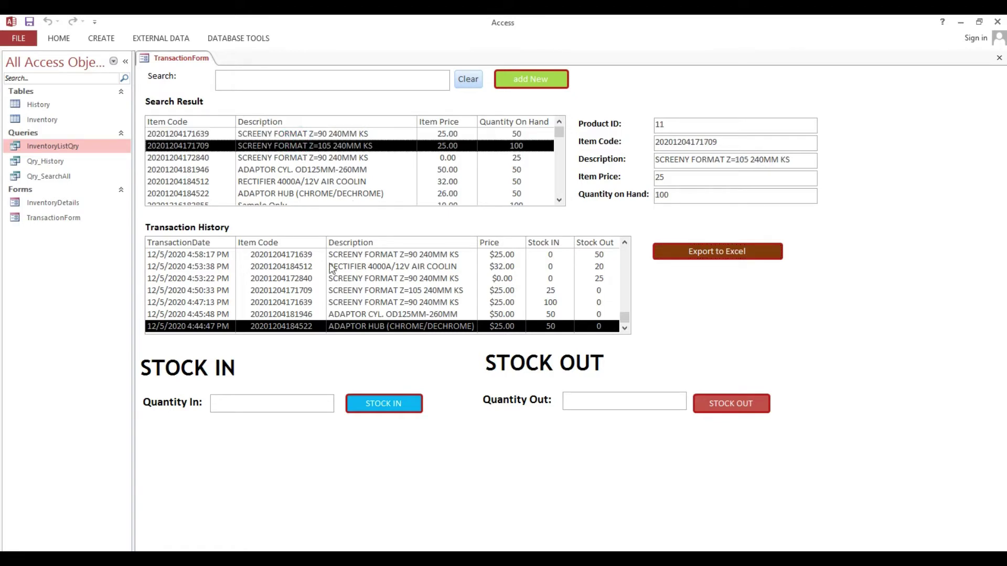
left_click(329, 266)
left_click(325, 157)
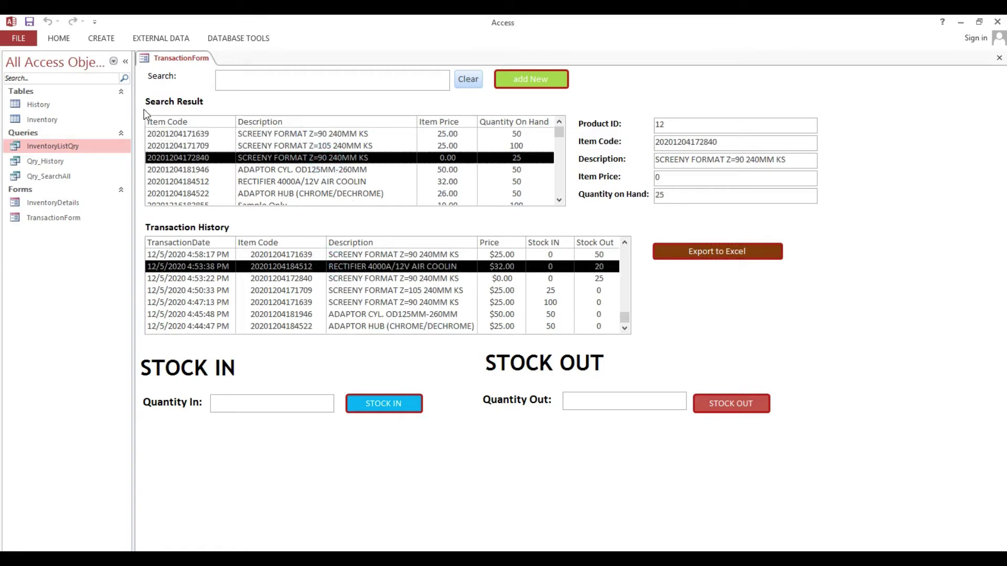
left_click(237, 79)
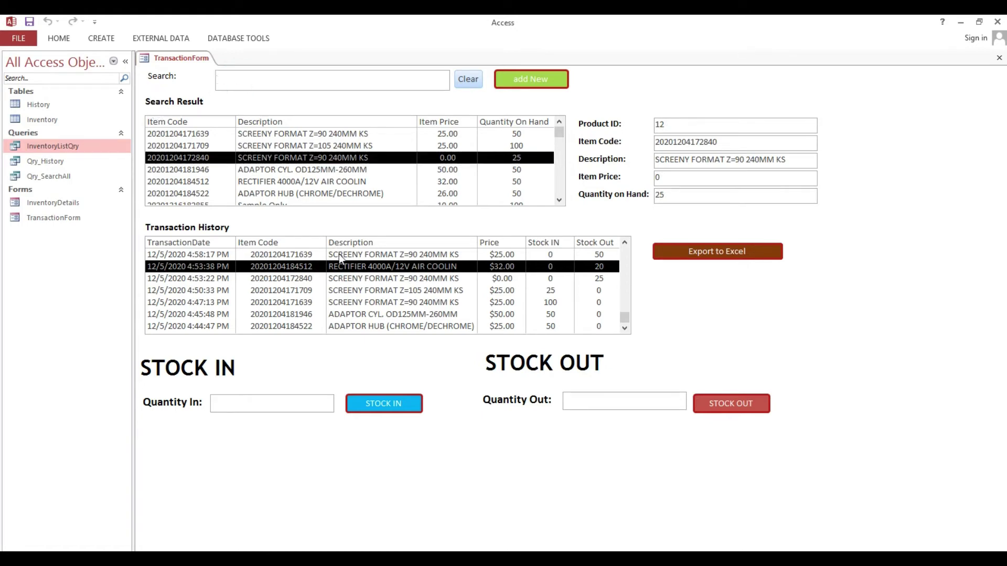
left_click(385, 280)
left_click(378, 255)
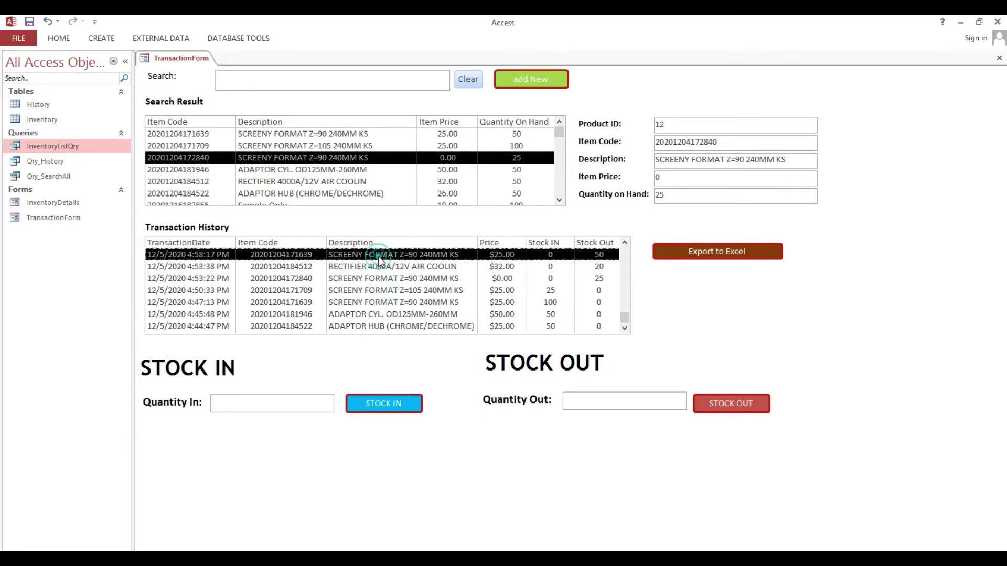
Search for 2840 and confirm Transaction History still lists every transaction
left_click(268, 80)
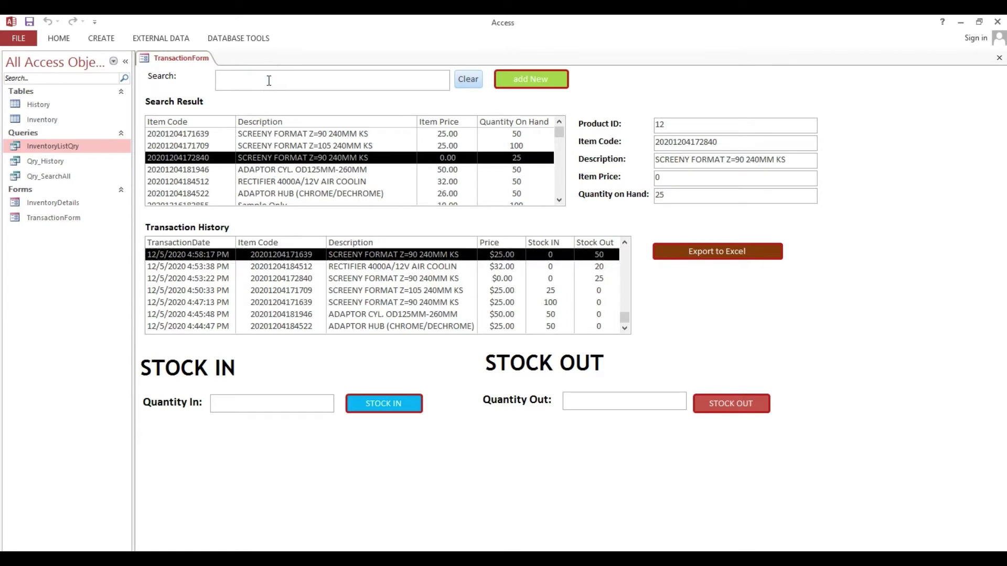
type("2")
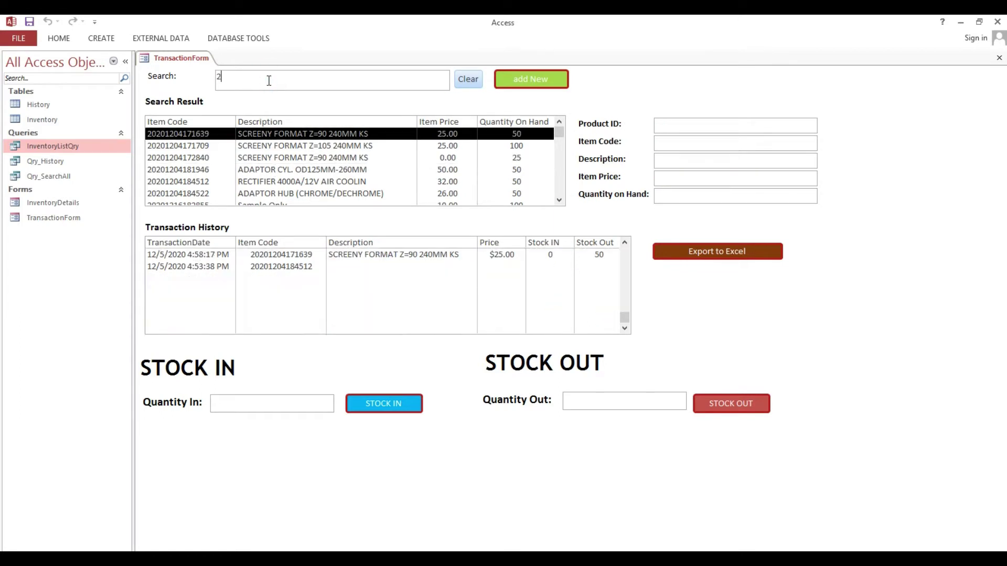
type("840")
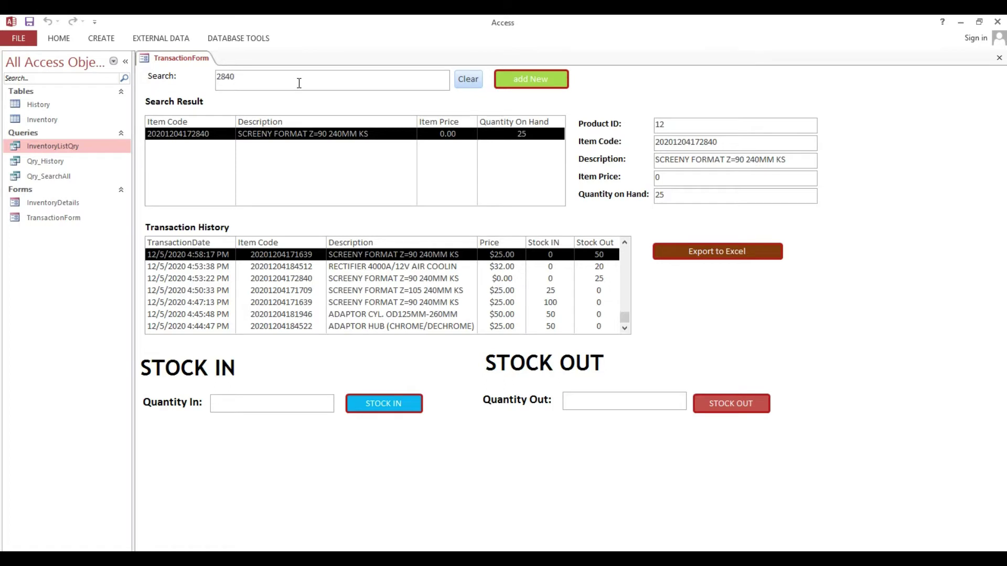
left_click_drag(297, 82, 223, 75)
left_click(273, 81)
double_click(265, 79)
double_click(285, 80)
left_click(565, 266)
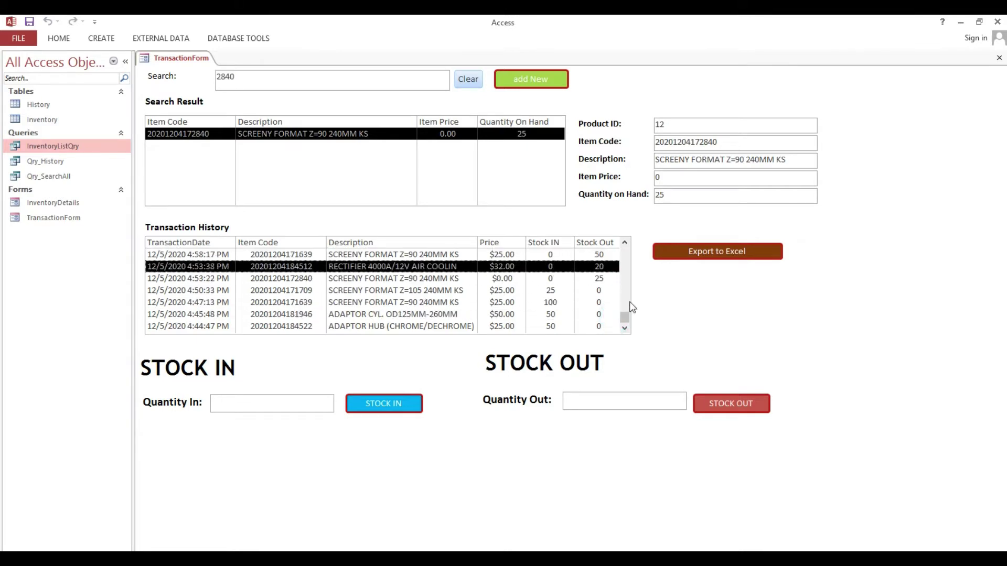
left_click_drag(624, 317, 624, 258)
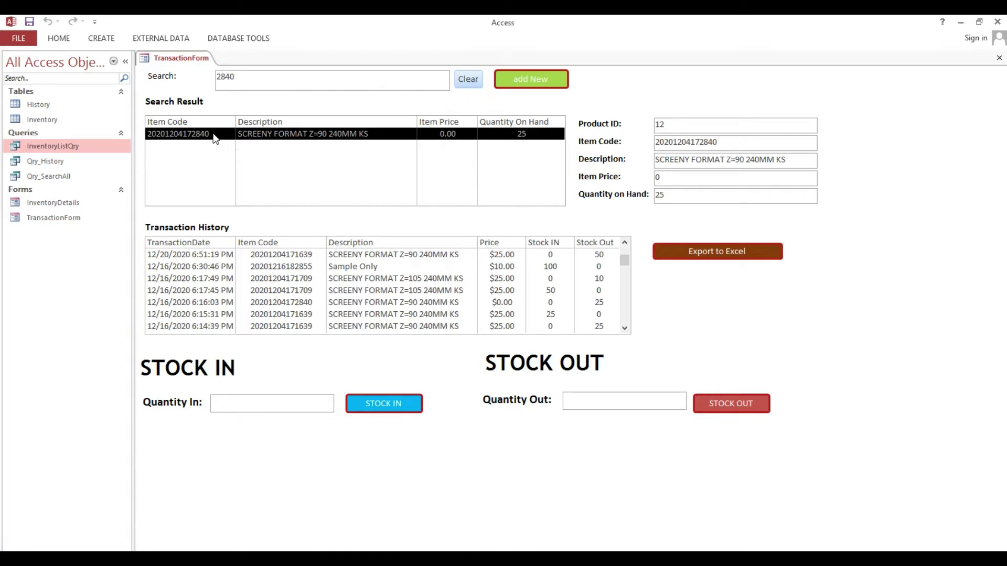
left_click(243, 79)
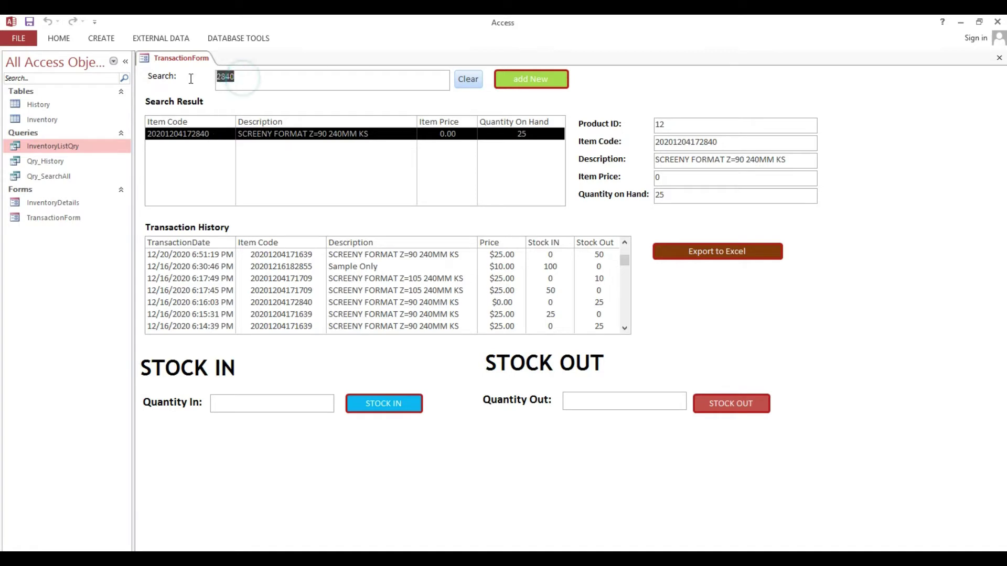
double_click(280, 84)
Switch TransactionForm to Design View, collapse the Navigation Pane and widen the Property Sheet
right_click(656, 89)
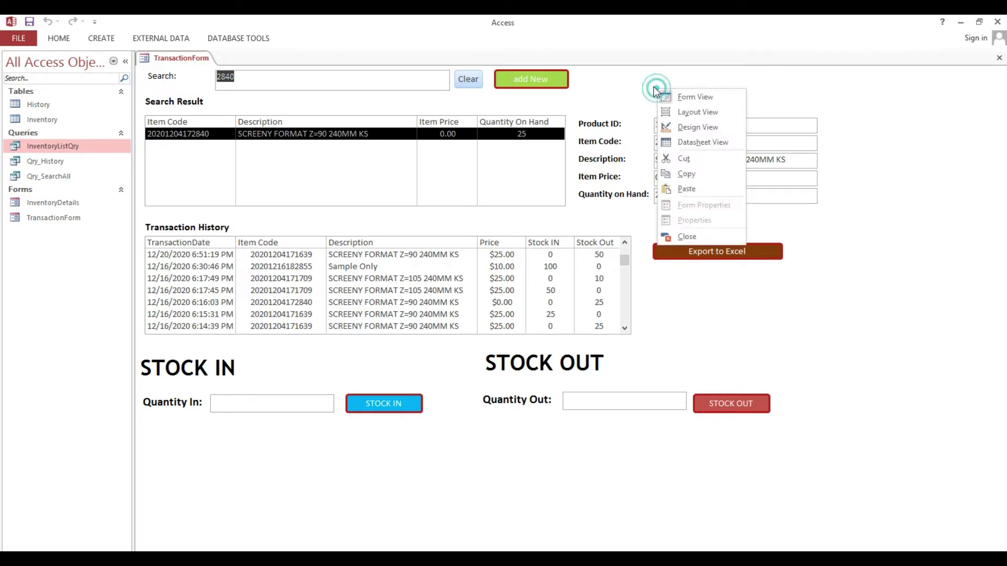
left_click(693, 126)
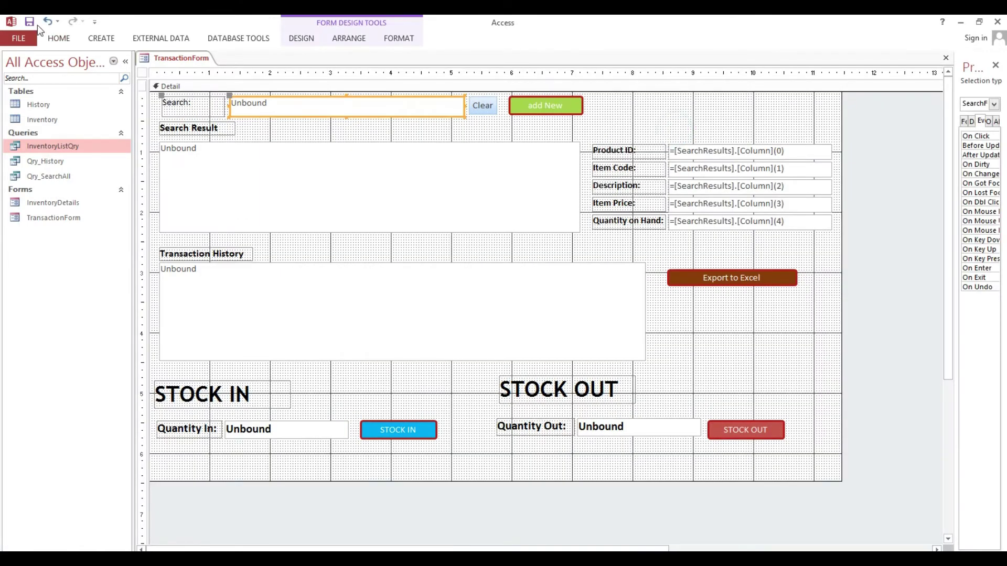
left_click(125, 61)
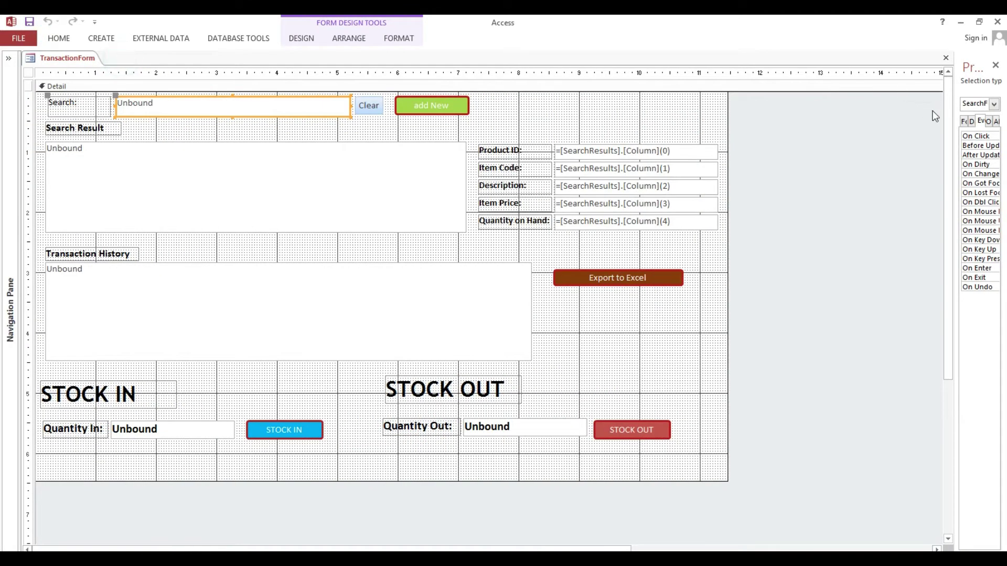
left_click_drag(954, 112, 727, 111)
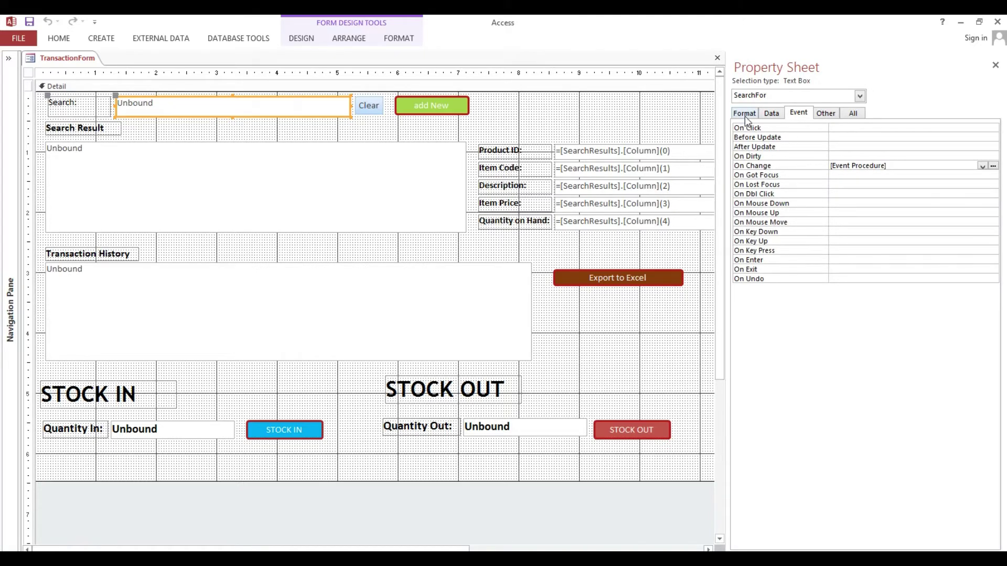
Select the SearchFor box and open its On Change event procedure code
left_click(213, 121)
left_click(209, 106)
left_click(750, 166)
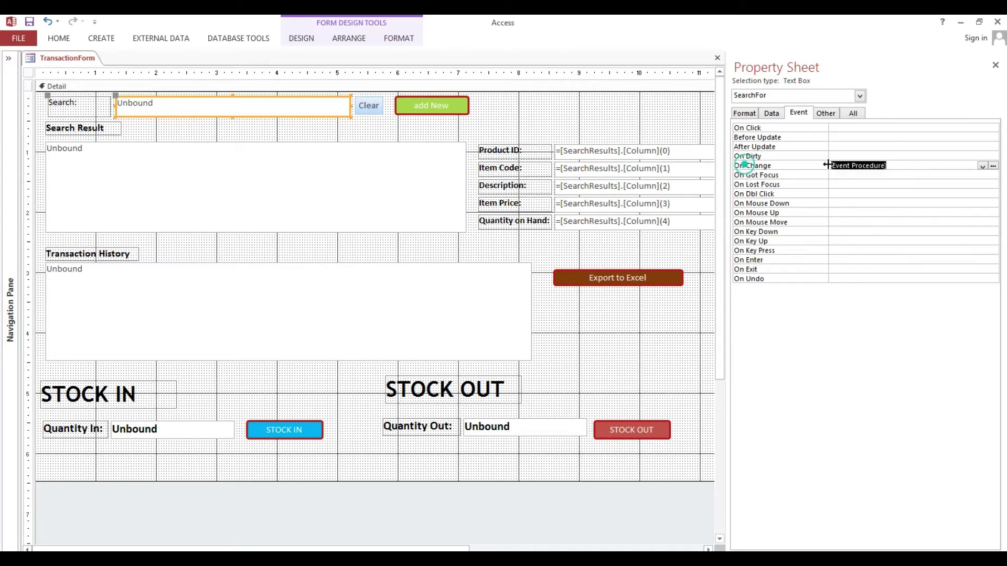
left_click(993, 166)
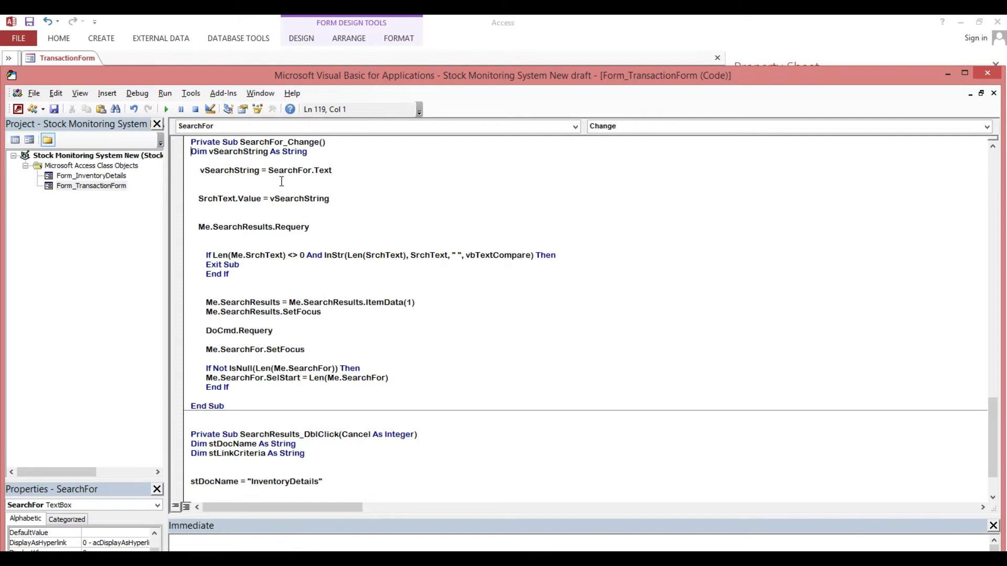
Copy the name SrchText from the SearchFor_Change code and close the VBA editor
left_click(198, 198)
left_click_drag(198, 199, 235, 199)
right_click(224, 202)
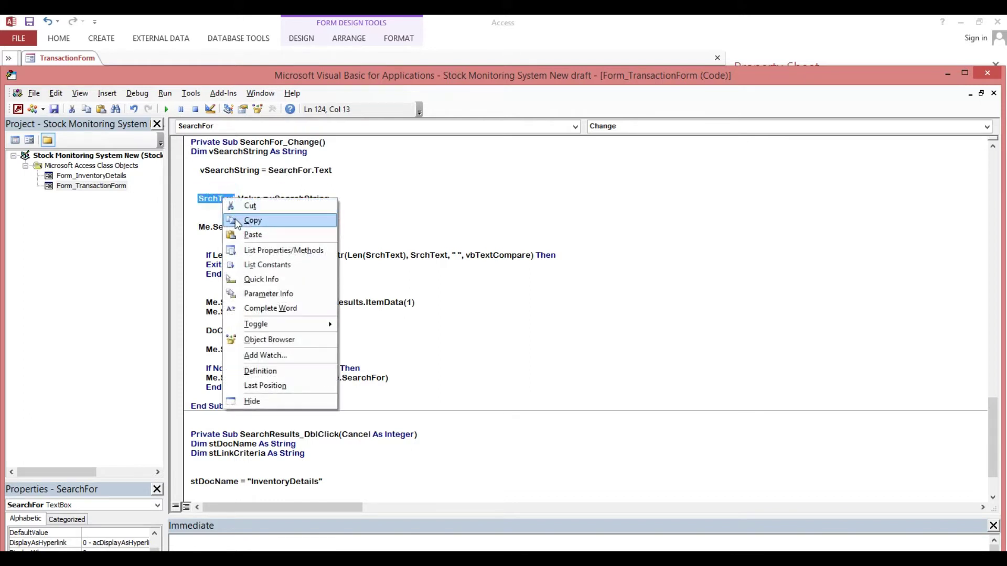
left_click(237, 220)
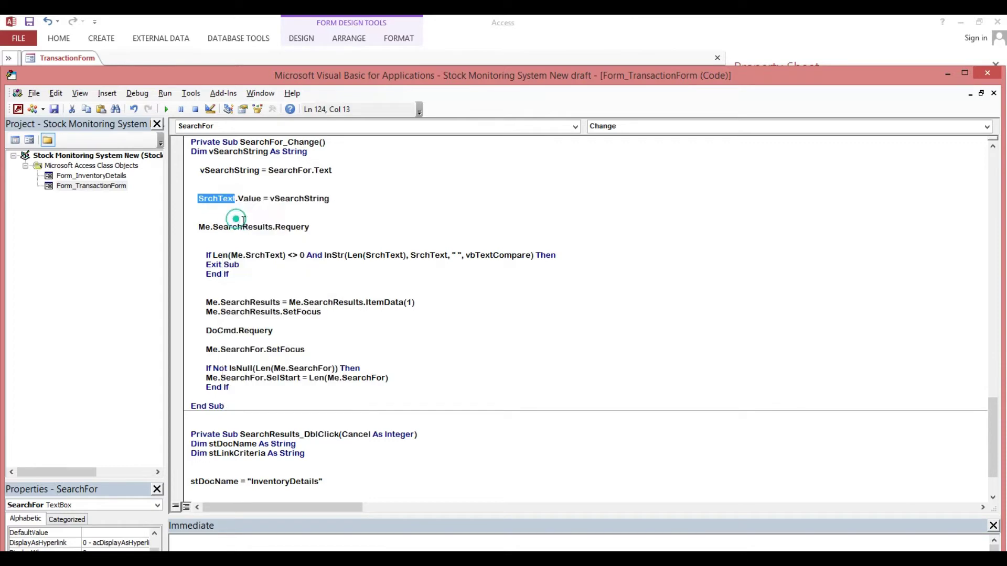
left_click(988, 73)
Draw a new text box at the form's top right, delete its label, and name it SrchText
left_click(512, 118)
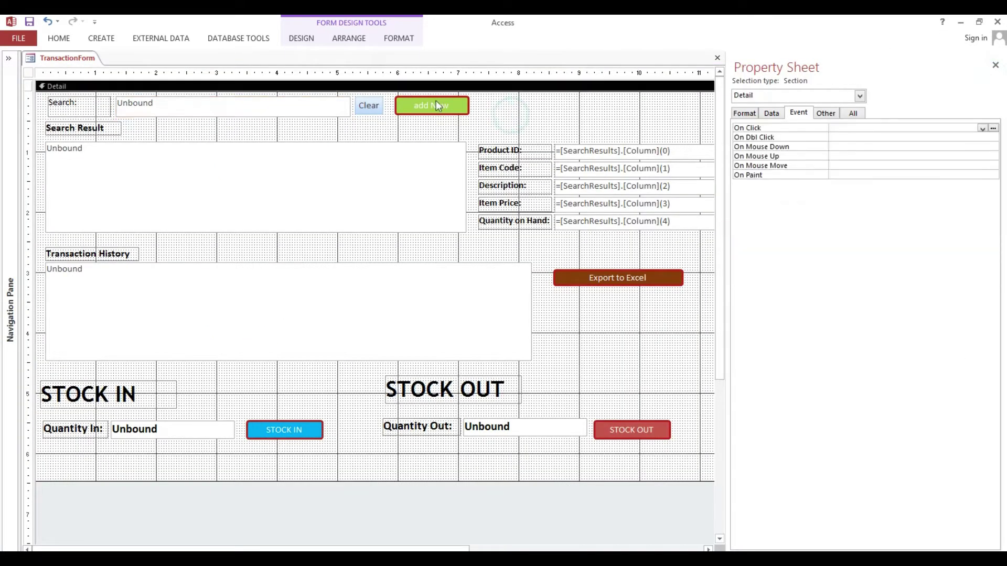
left_click(29, 73)
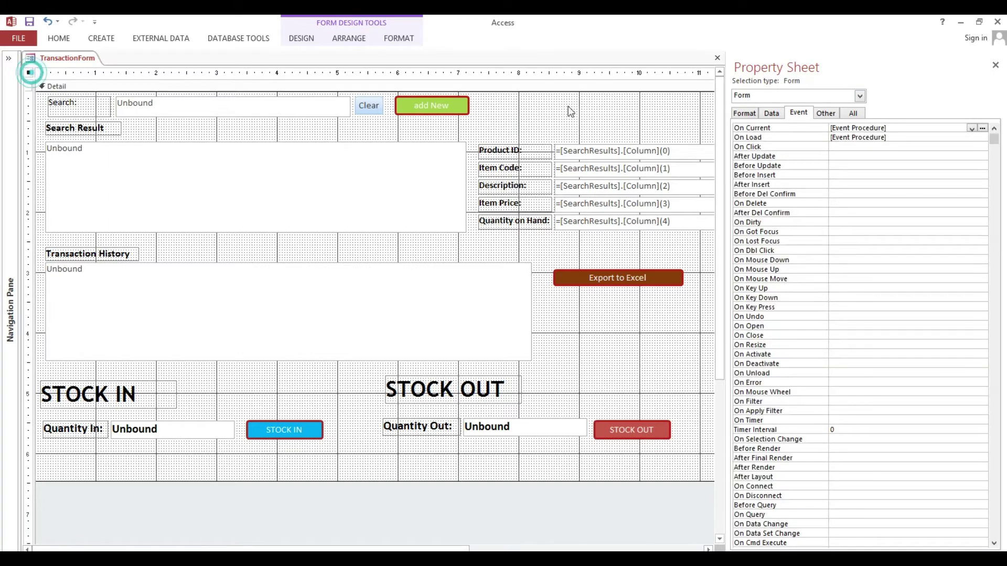
left_click(299, 39)
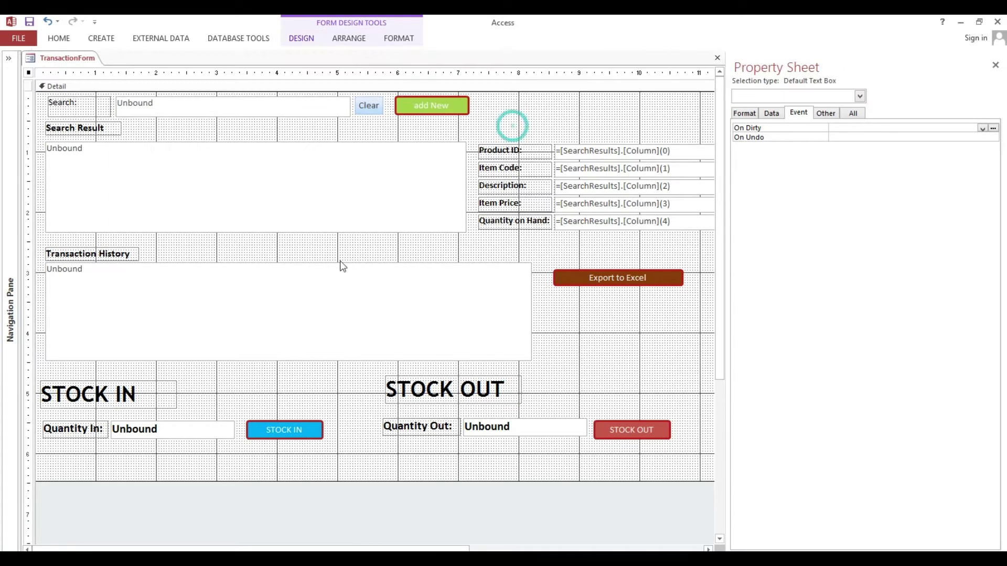
left_click_drag(514, 111, 616, 134)
left_click(460, 120)
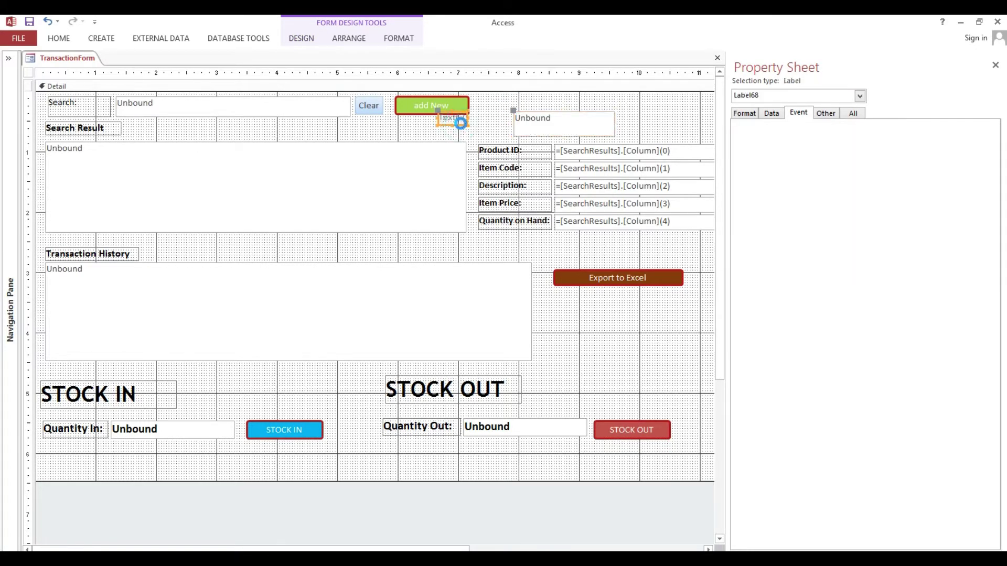
key("Delete")
left_click(546, 130)
left_click(838, 112)
left_click(852, 113)
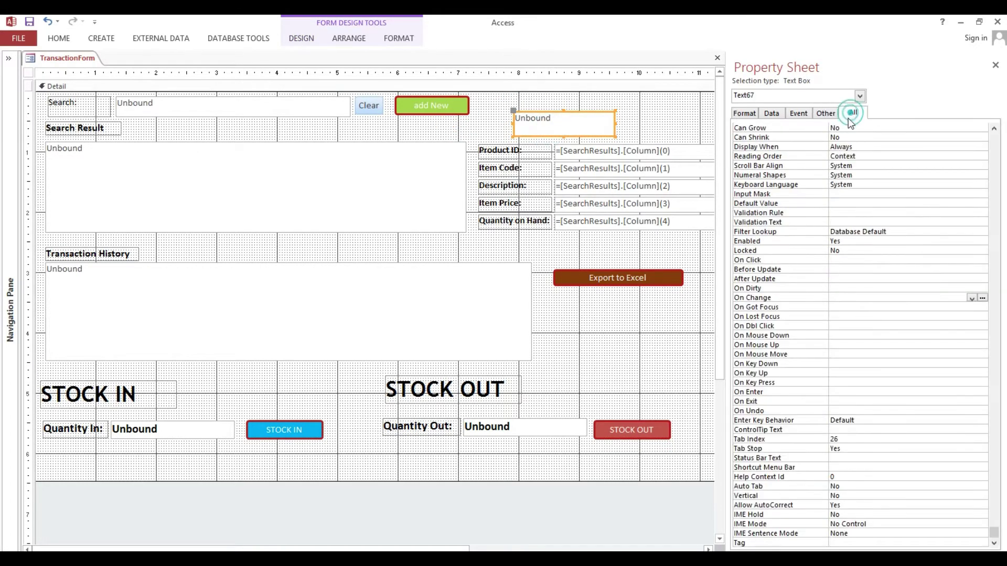
left_click(821, 112)
left_click(743, 128)
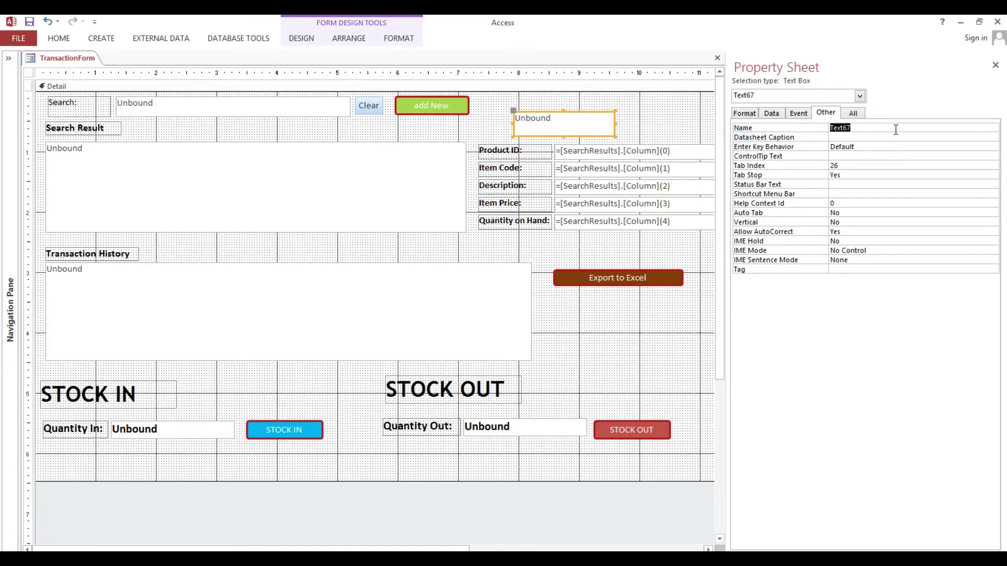
type("SrchText")
left_click(687, 118)
Make the hidden SrchText box visible with width 2" and height 0.2"
left_click(29, 72)
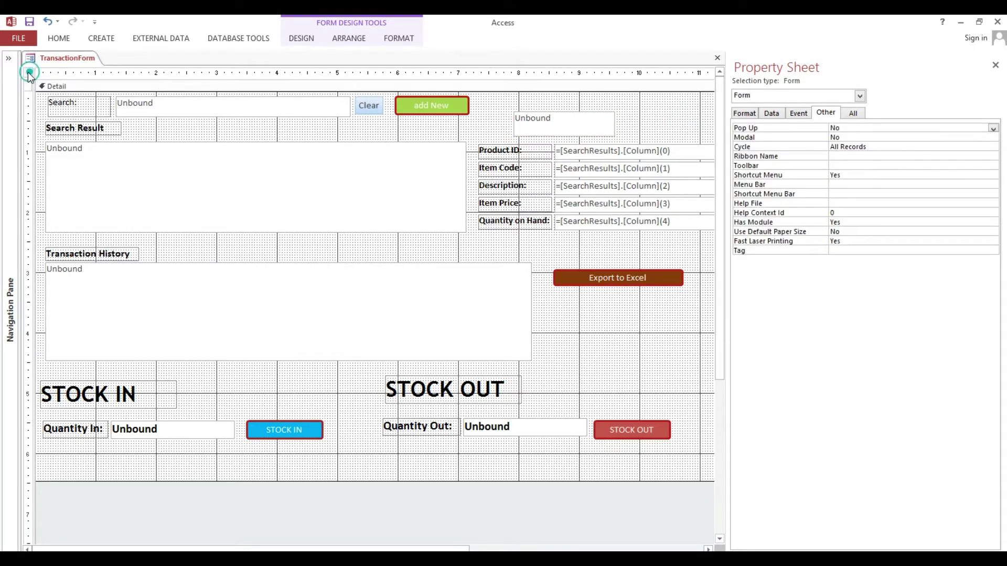
left_click(859, 96)
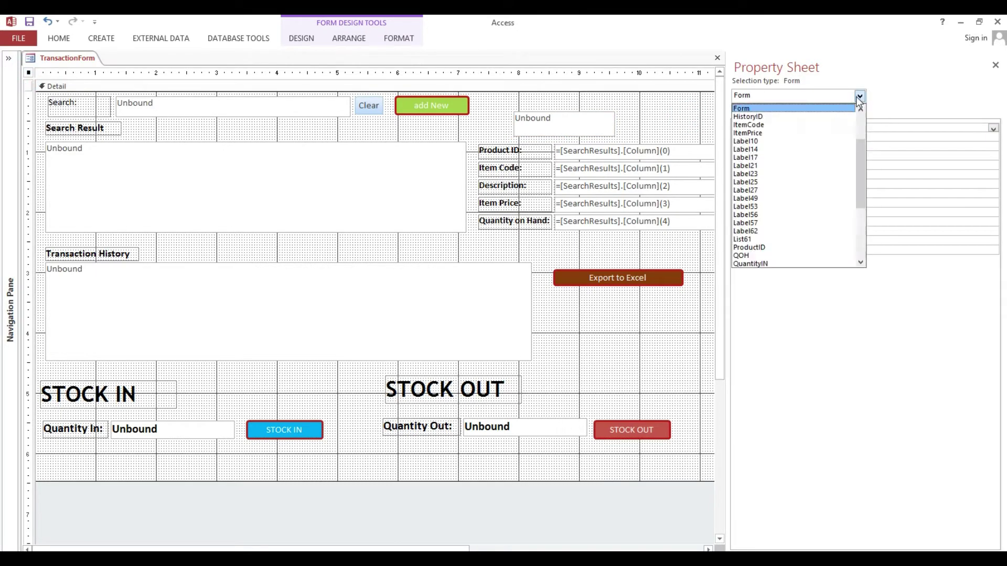
left_click(867, 160)
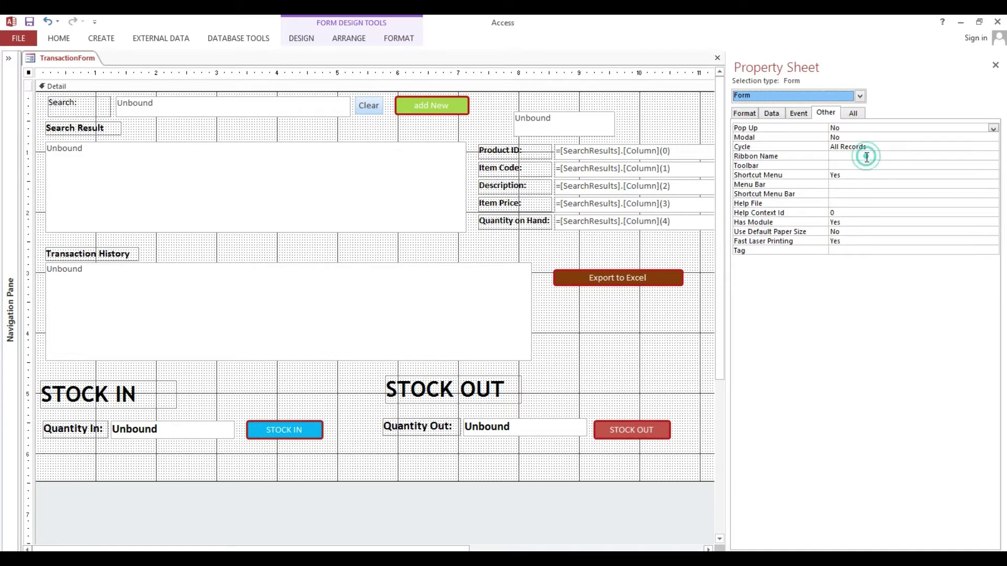
left_click(858, 96)
left_click_drag(861, 174, 861, 202)
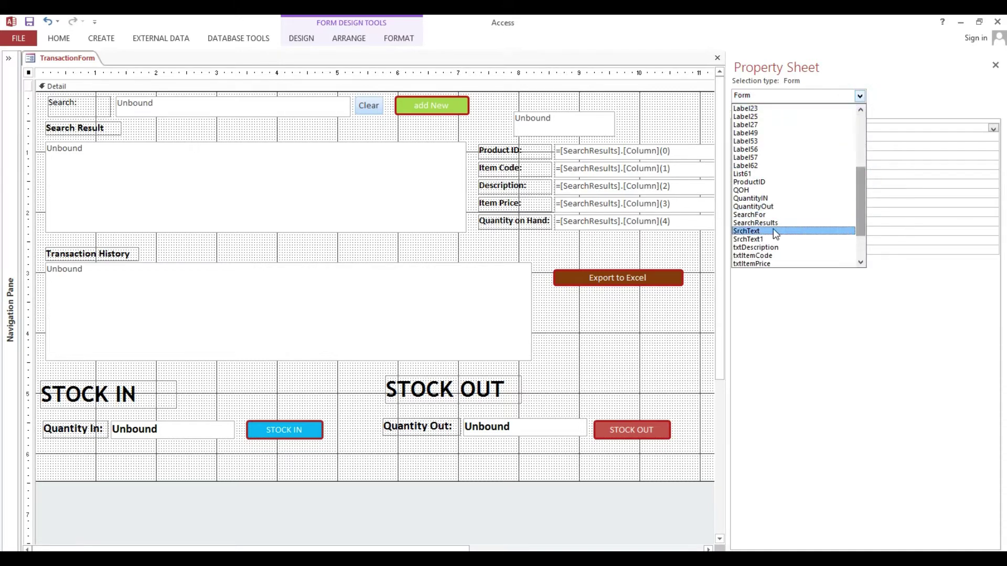
left_click(774, 231)
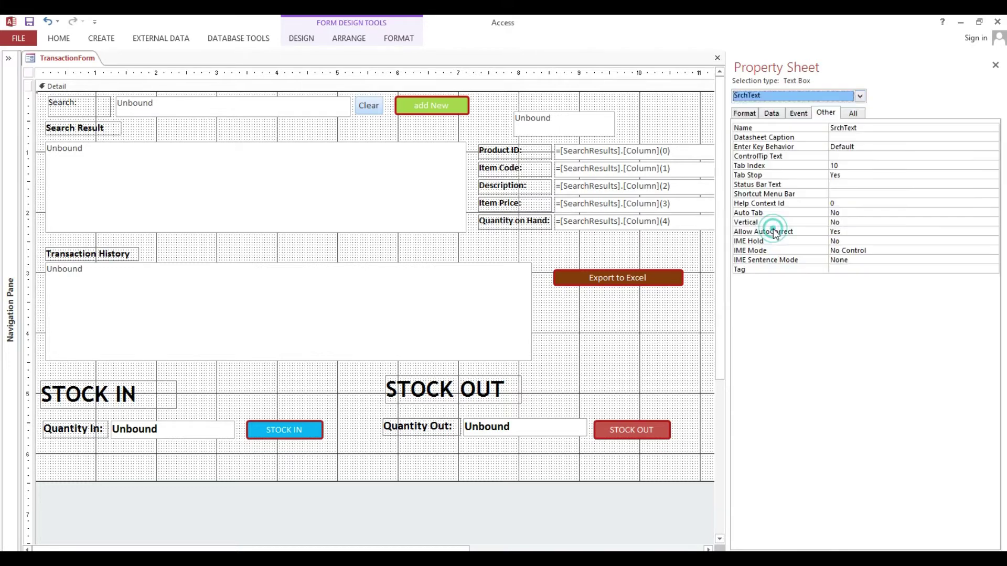
left_click(745, 112)
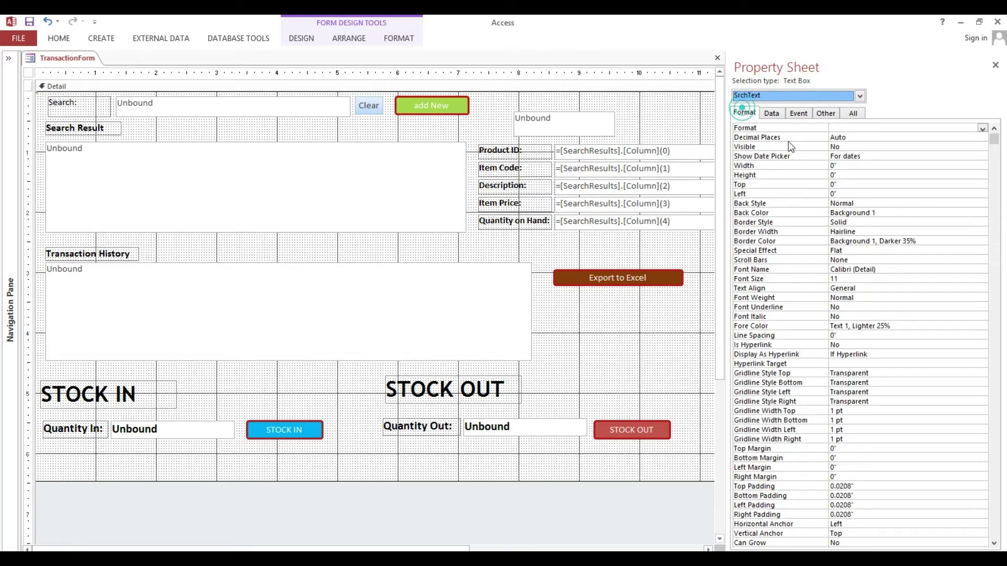
double_click(853, 149)
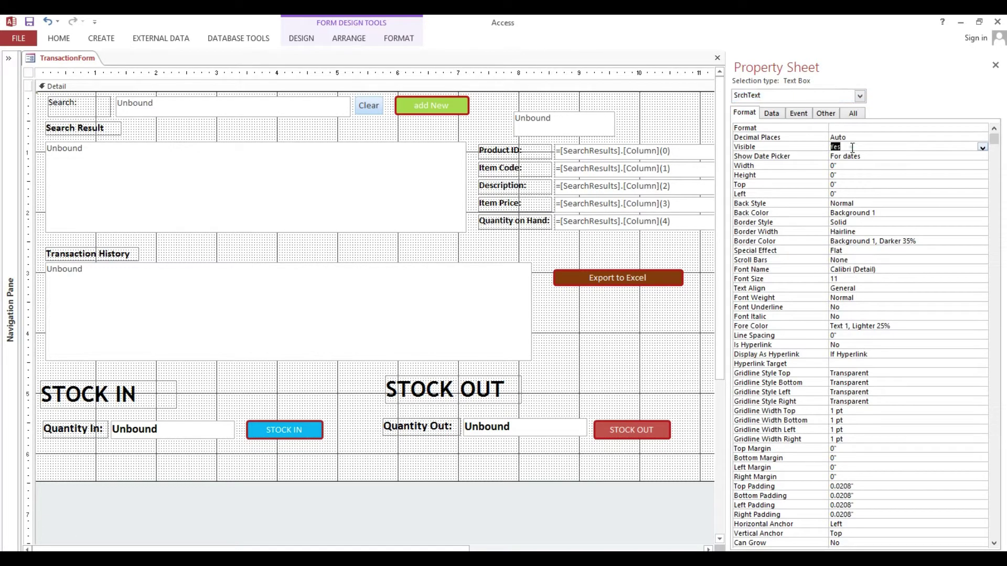
left_click(756, 171)
left_click(755, 166)
type("2")
key("Return")
type(".2")
key("Return")
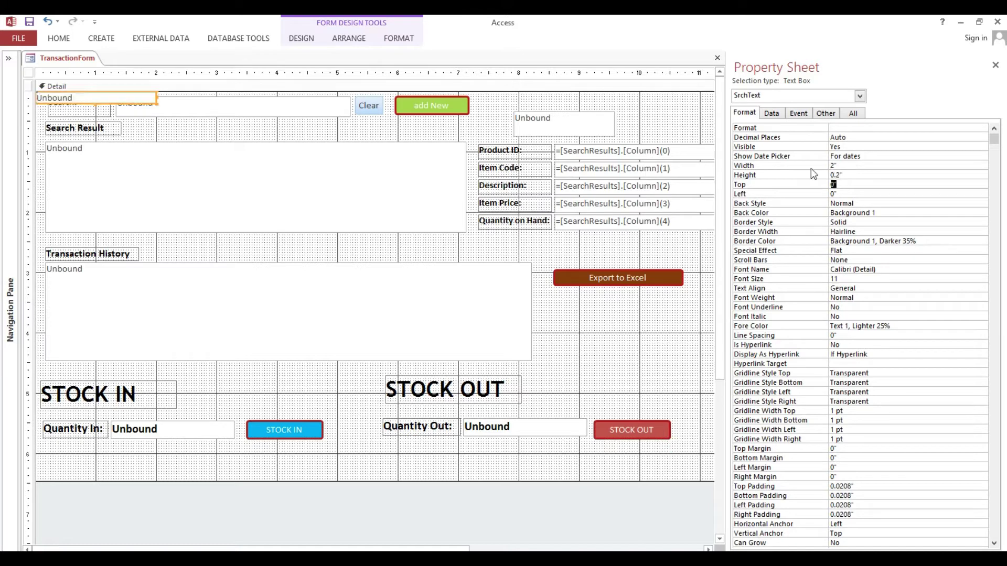
Move SrchText beside the Search Result heading
left_click_drag(138, 103, 398, 135)
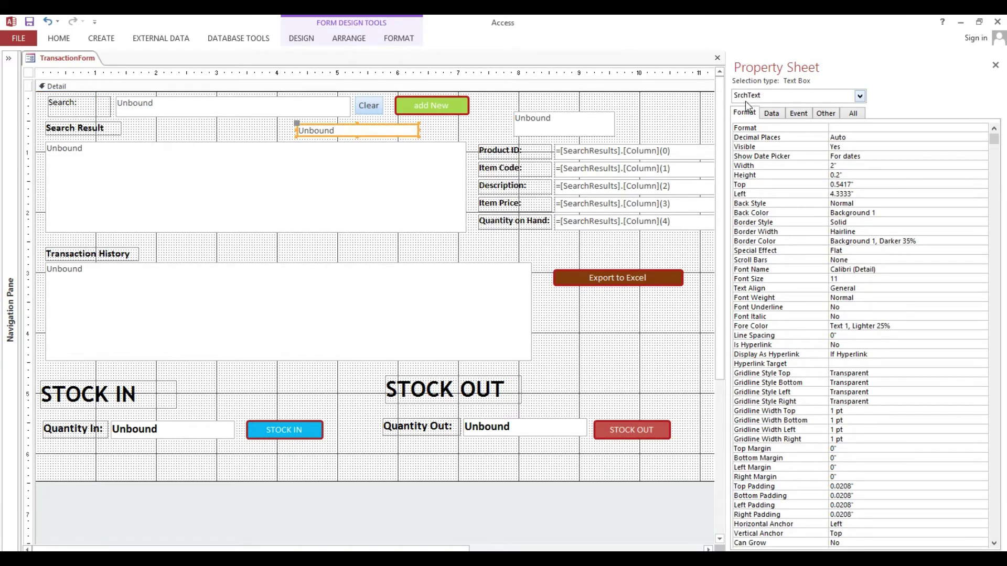
left_click(220, 106)
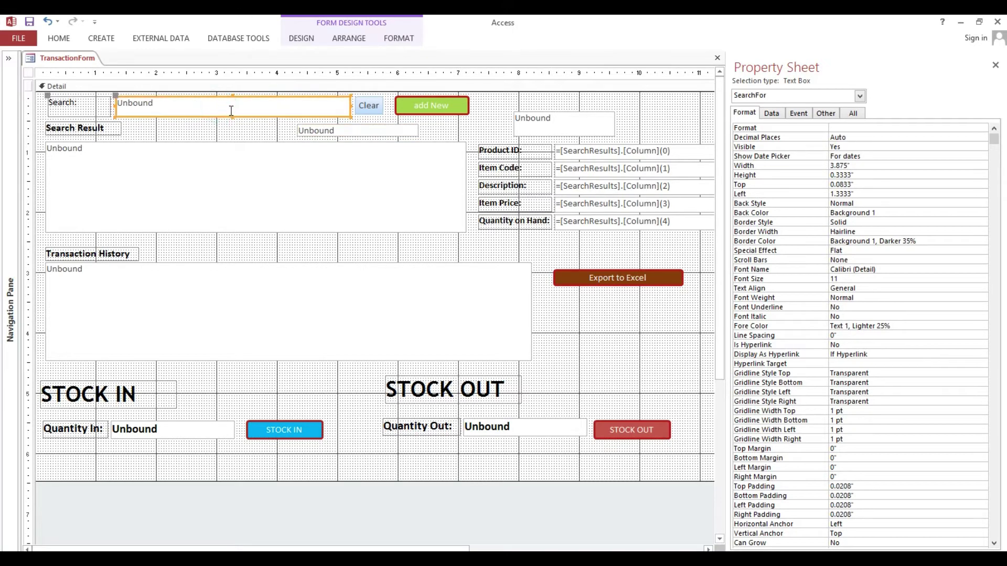
left_click(335, 134)
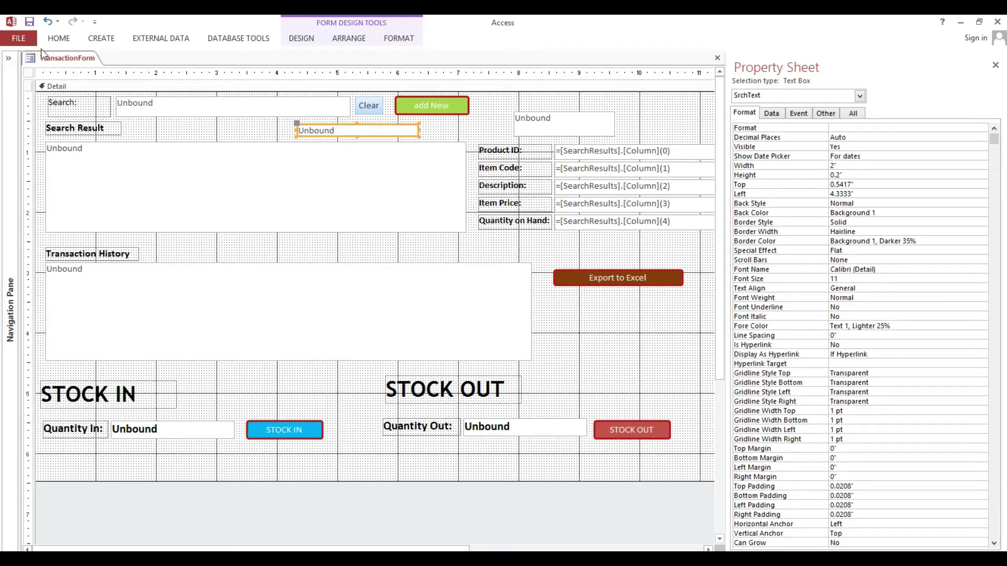
left_click(58, 38)
In Form View, clear the search and enter 284, checking SrchText echoes 284
left_click(25, 62)
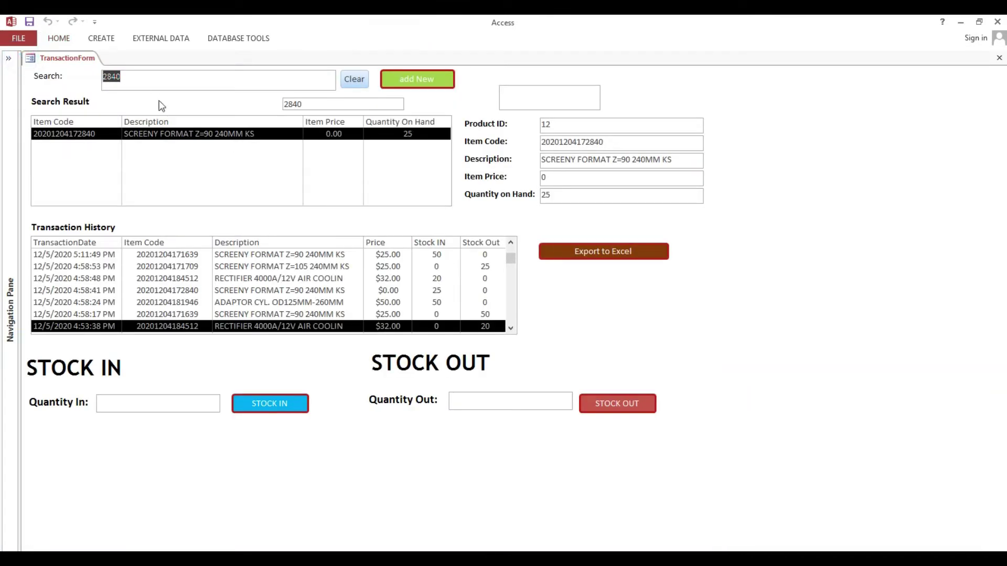
left_click(355, 80)
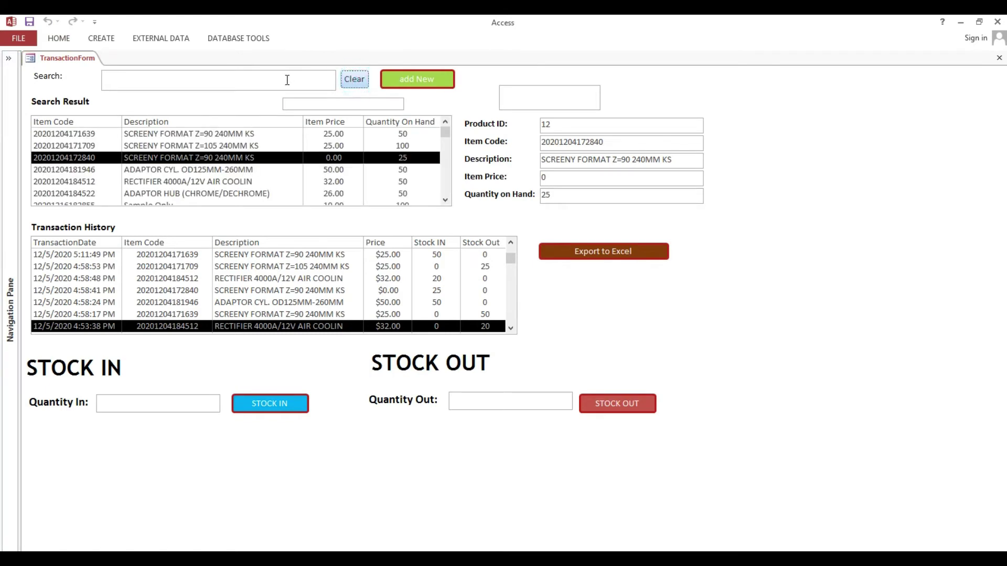
left_click(287, 81)
type("284")
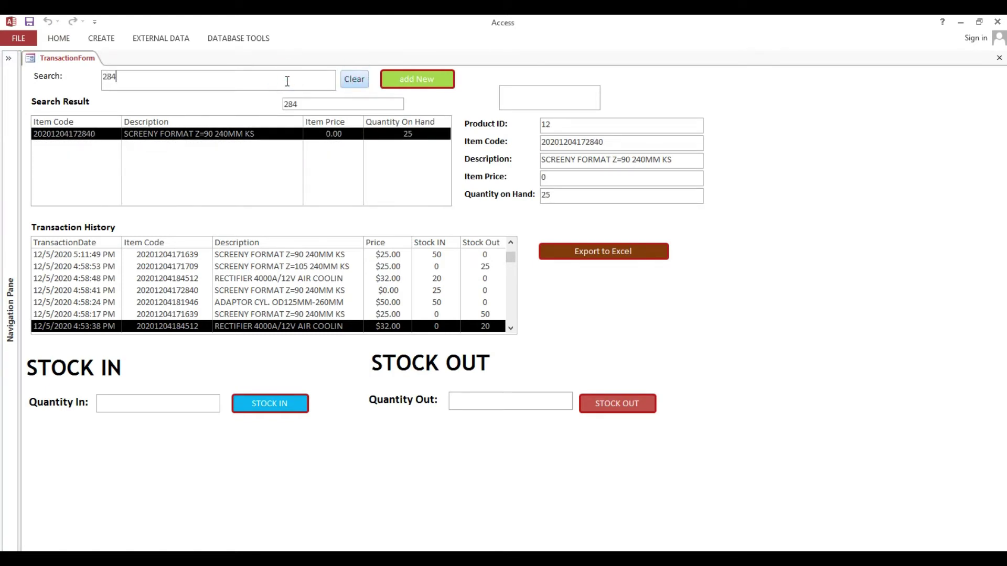
left_click(320, 105)
Review Transaction History and the empty top-right box with 284 still searched
left_click(216, 76)
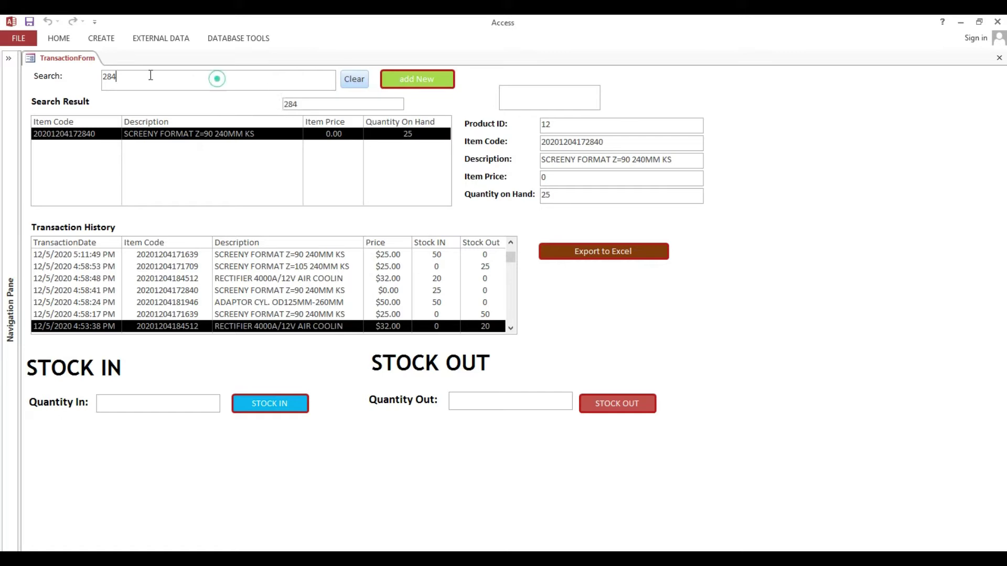
left_click(267, 255)
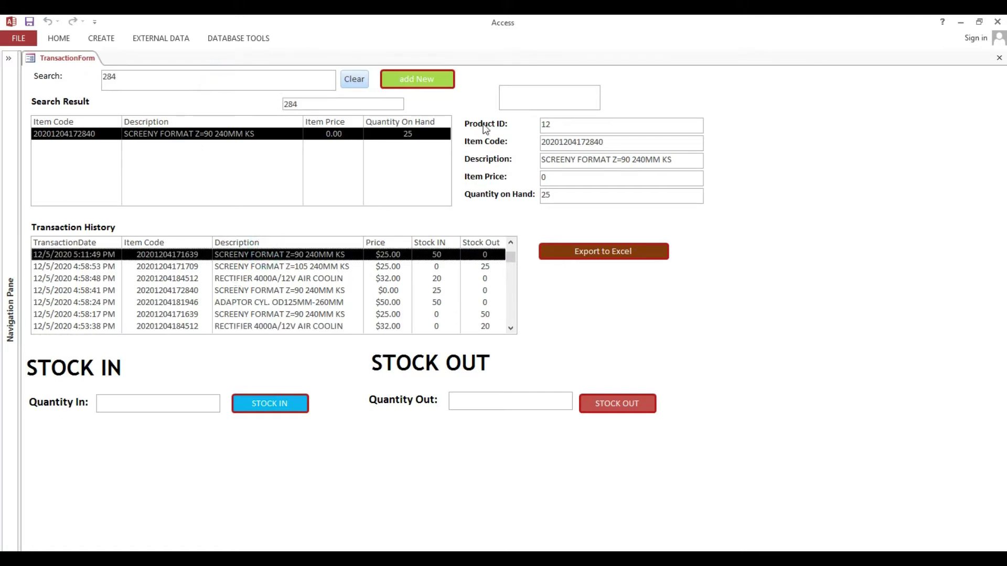
left_click(529, 101)
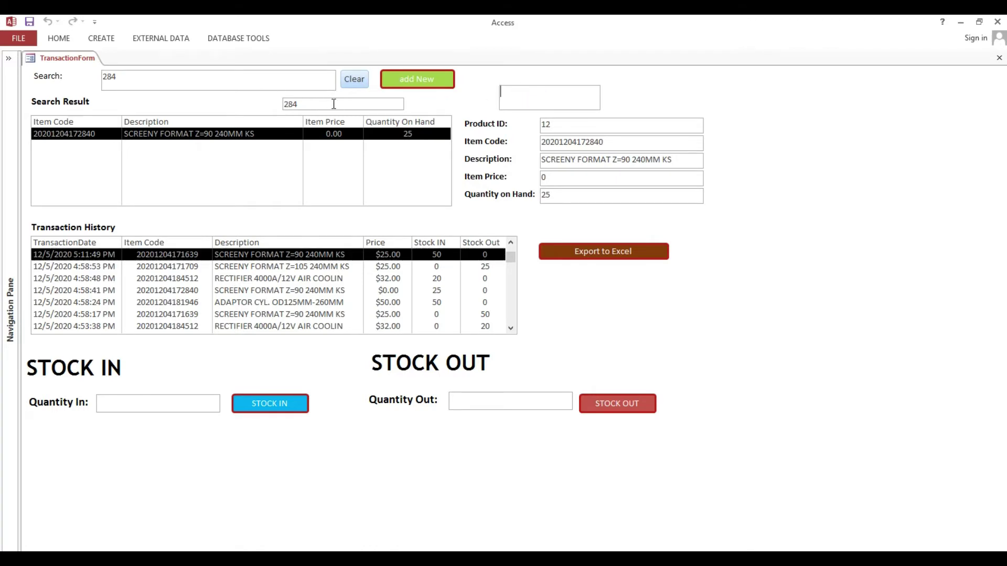
left_click_drag(212, 77, 45, 78)
left_click(550, 96)
left_click(532, 95)
right_click(639, 97)
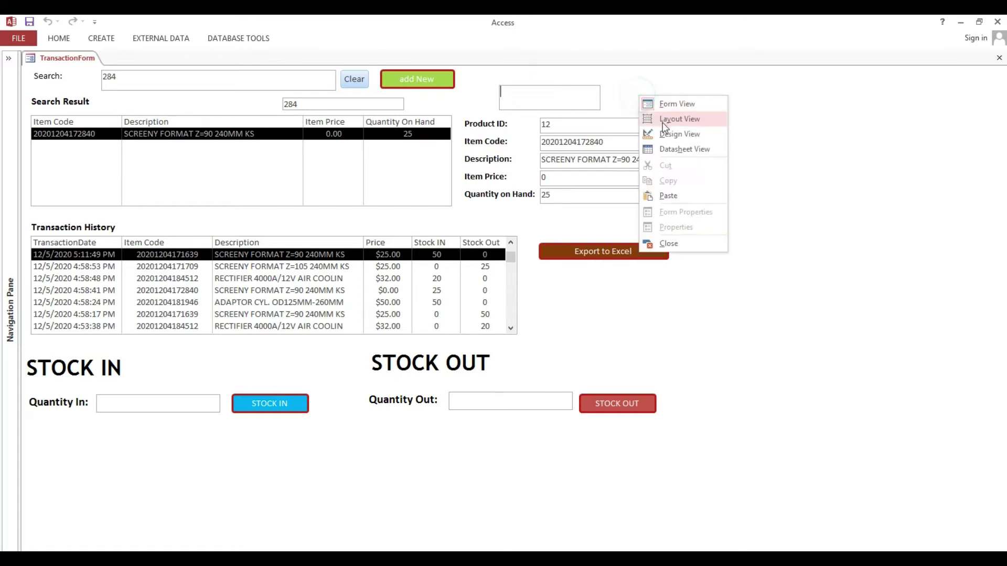
left_click(663, 131)
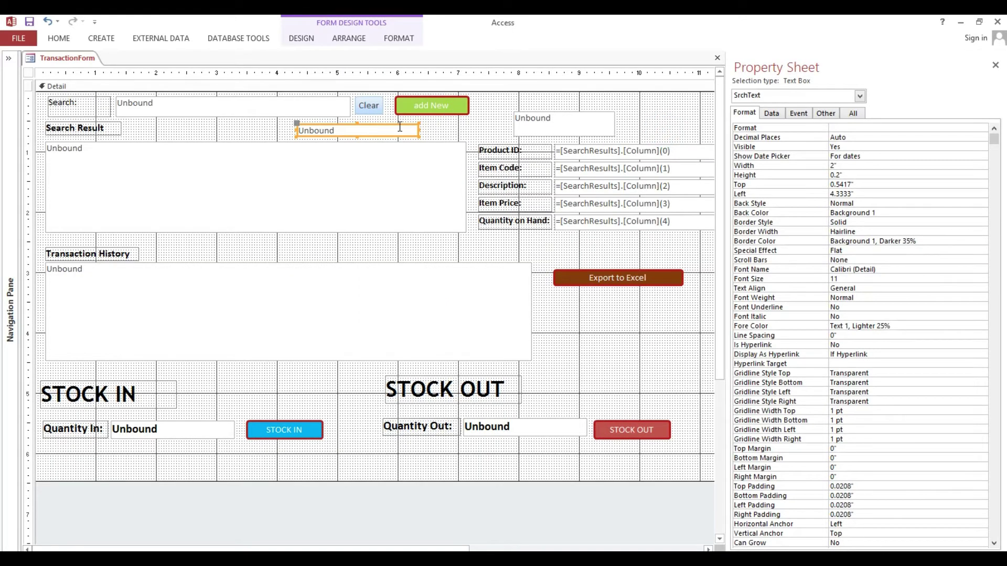
left_click(598, 117)
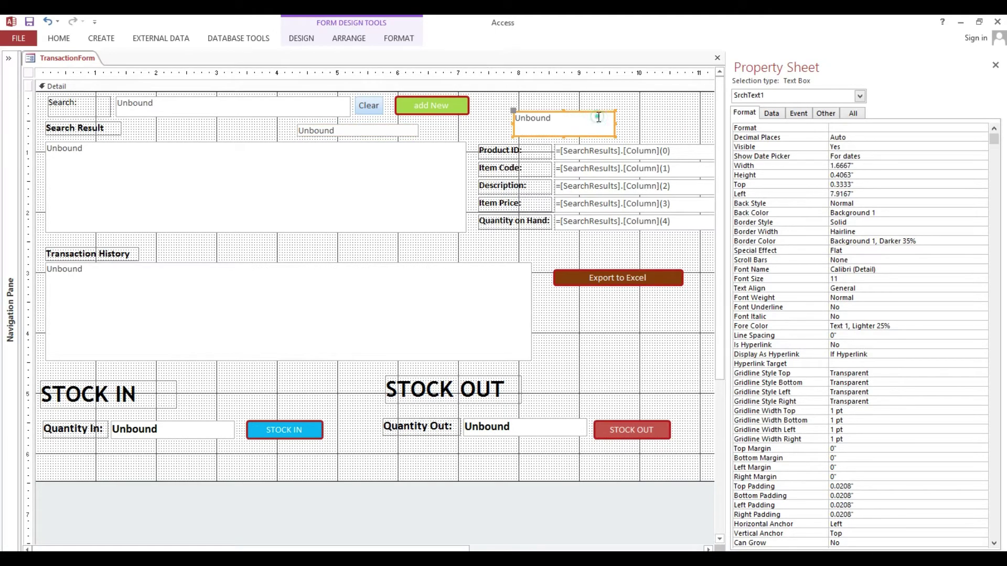
left_click(387, 129)
left_click_drag(418, 122, 422, 118)
left_click(779, 113)
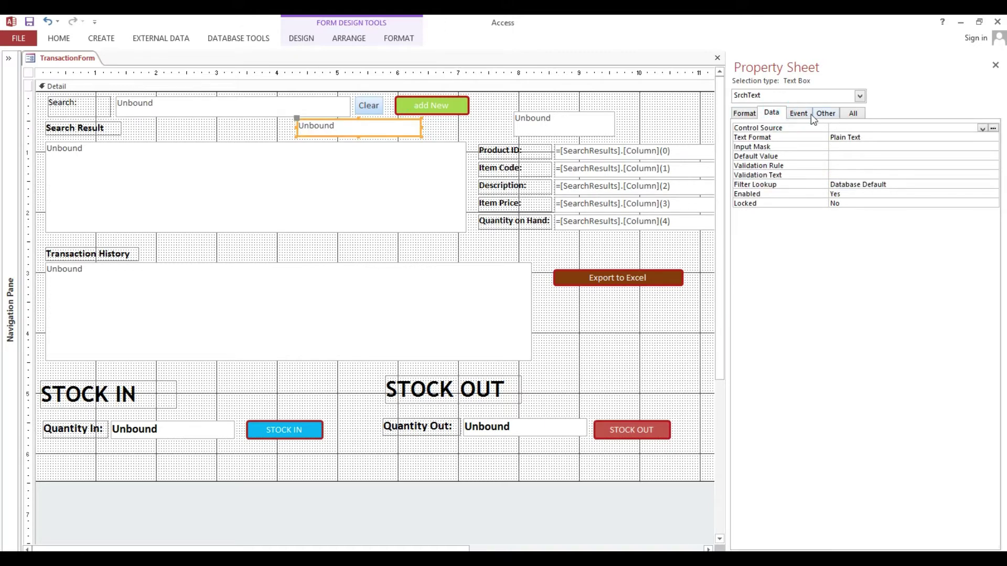
left_click(743, 114)
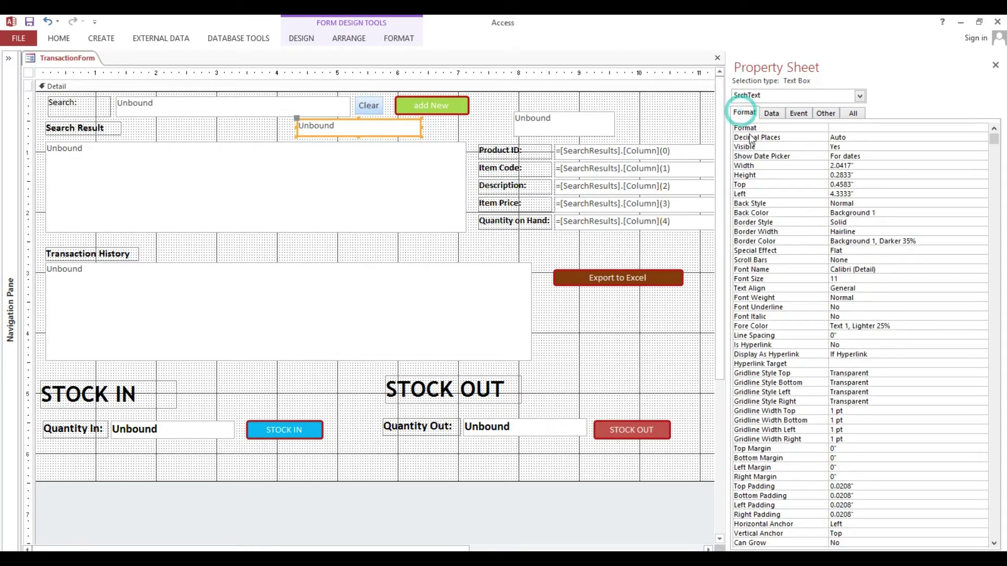
double_click(860, 147)
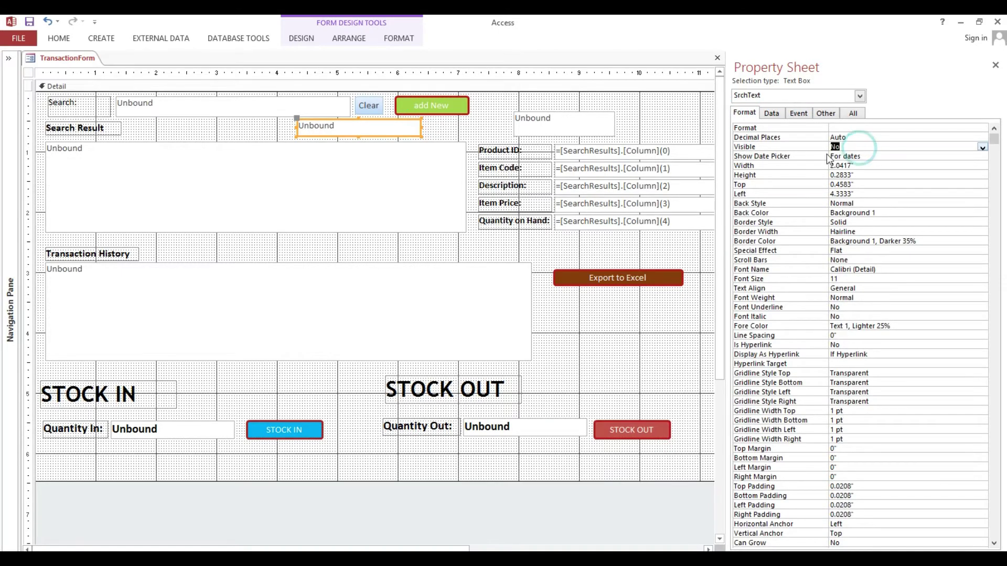
left_click(751, 165)
type("0")
key("Return")
type("0")
key("Return")
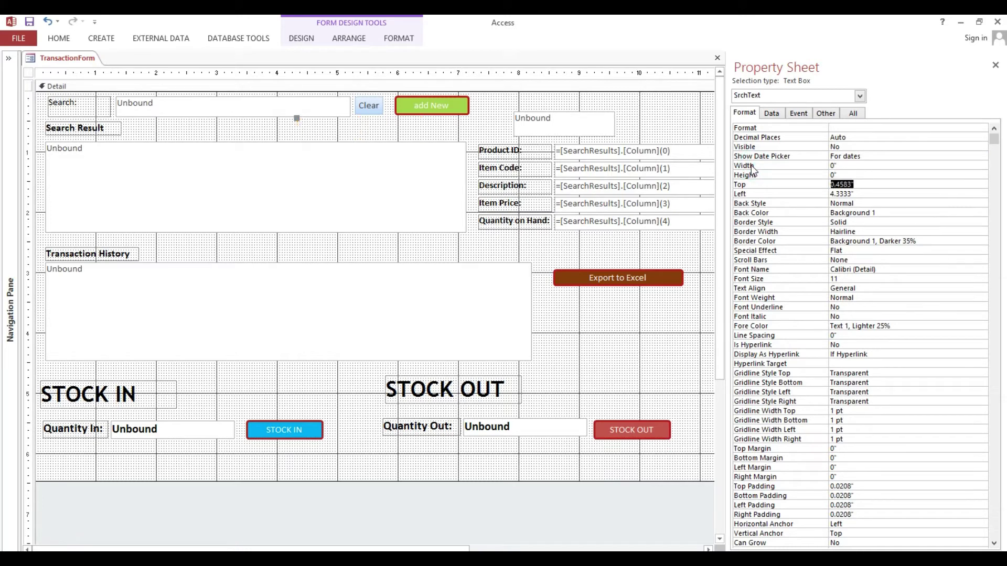
type("0")
key("Return")
type("0")
key("Up")
left_click_drag(563, 125, 542, 117)
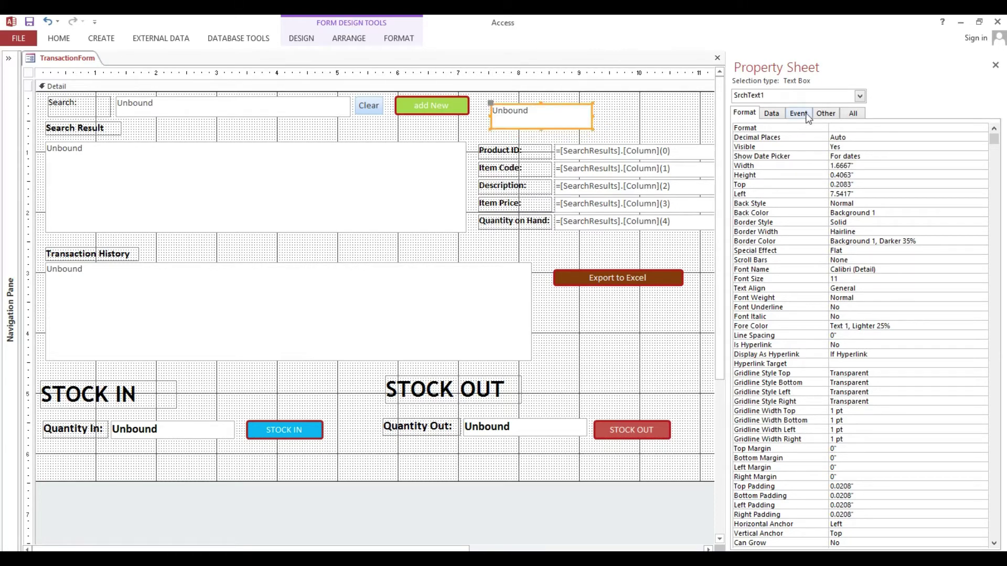
left_click_drag(729, 104, 640, 104)
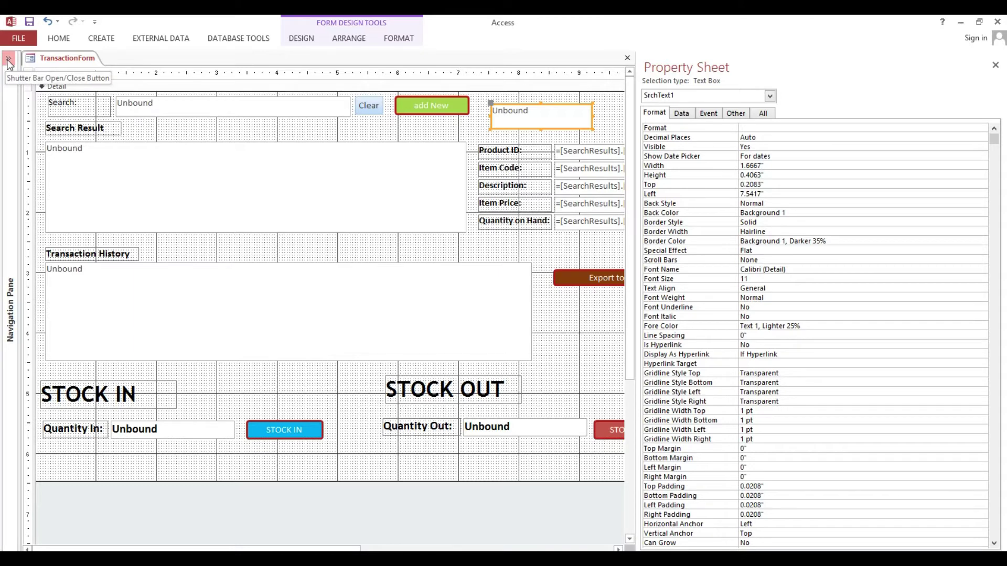
Rename the Transaction History list box from List61 to LstHistory on the Other tab
left_click(770, 96)
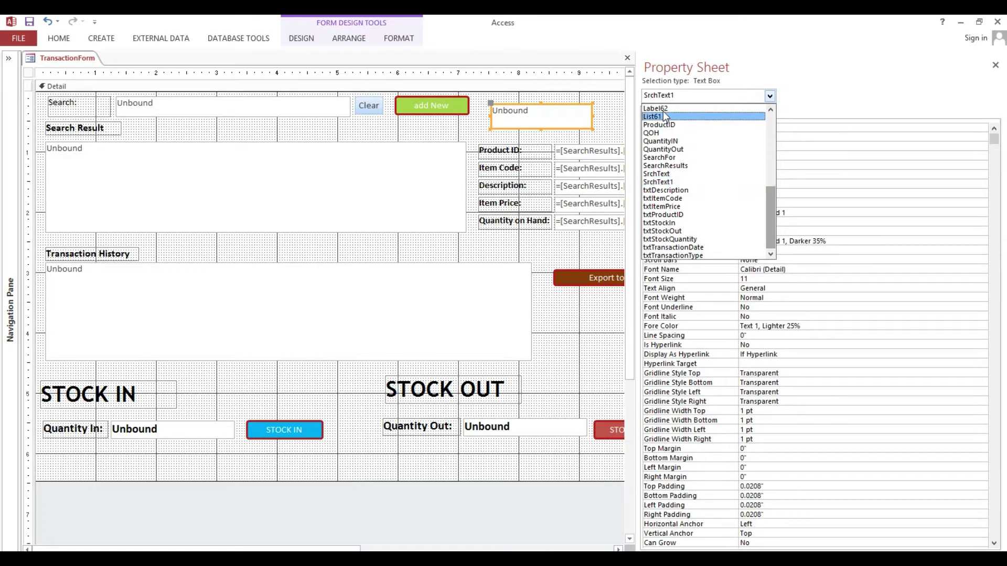
left_click(624, 121)
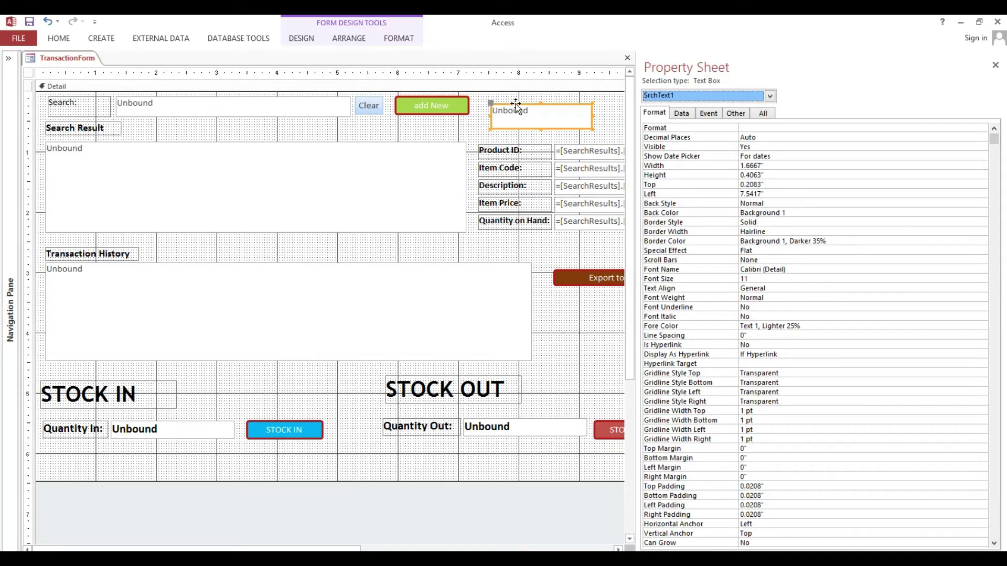
left_click(219, 326)
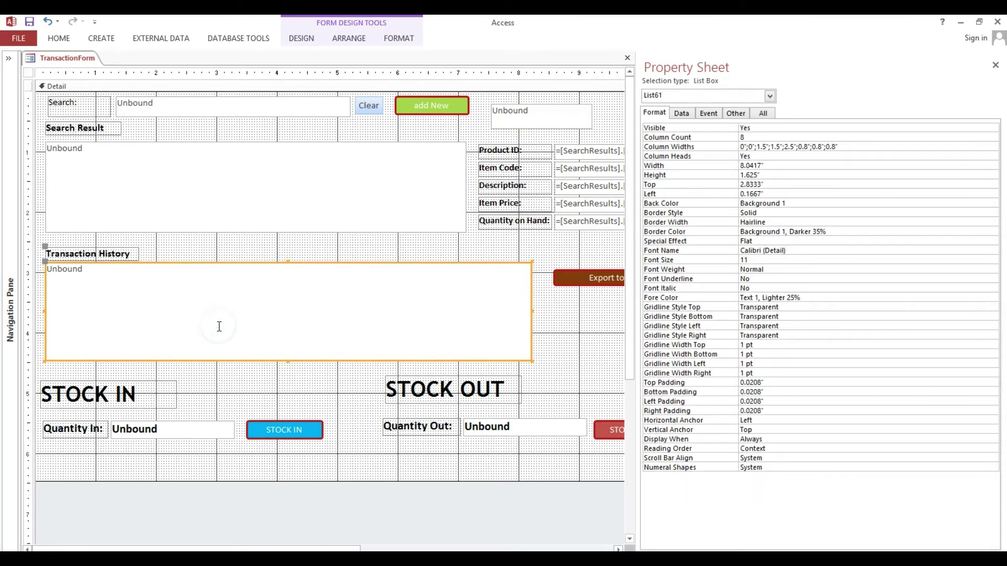
left_click(736, 113)
double_click(784, 128)
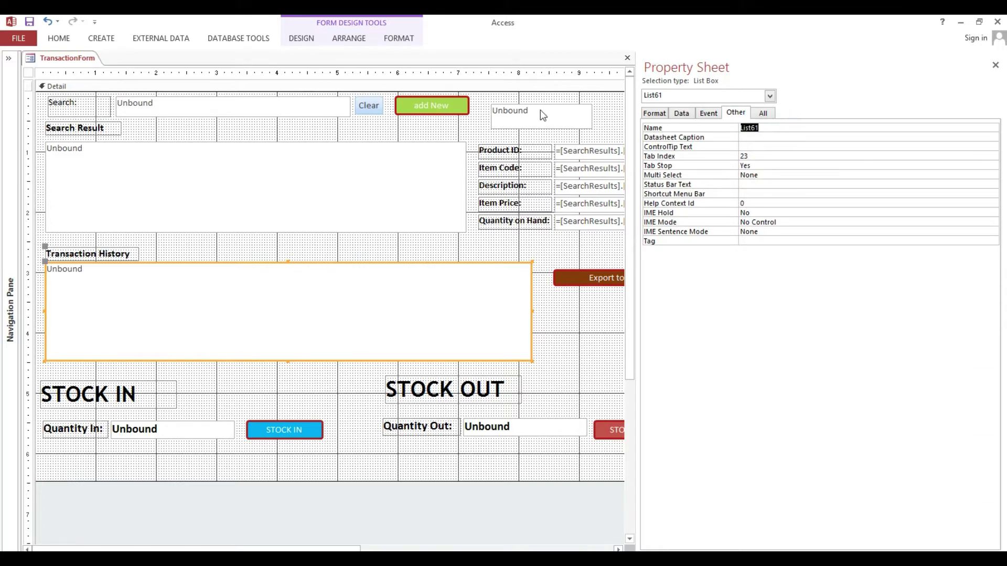
type("L")
left_click(326, 157)
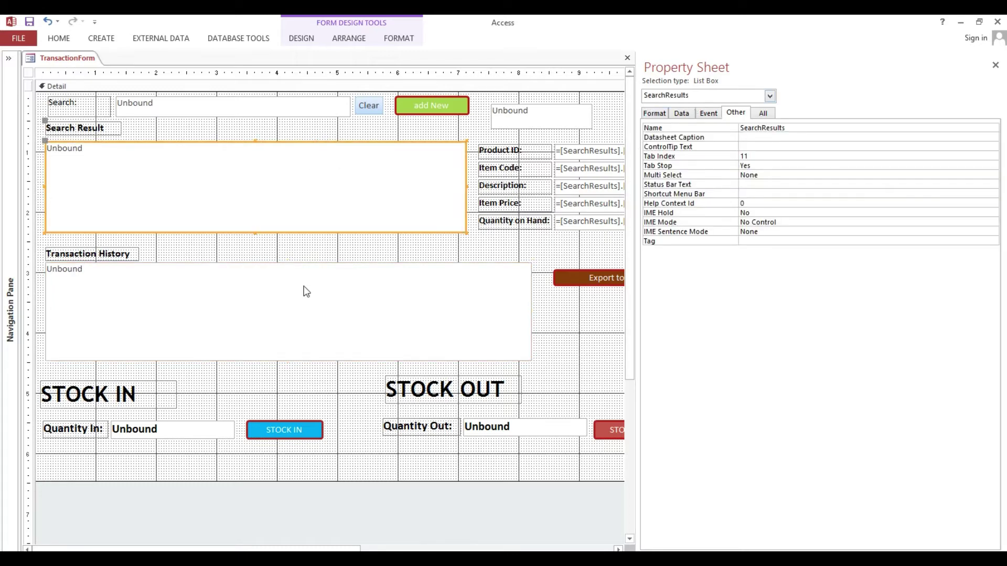
left_click(279, 303)
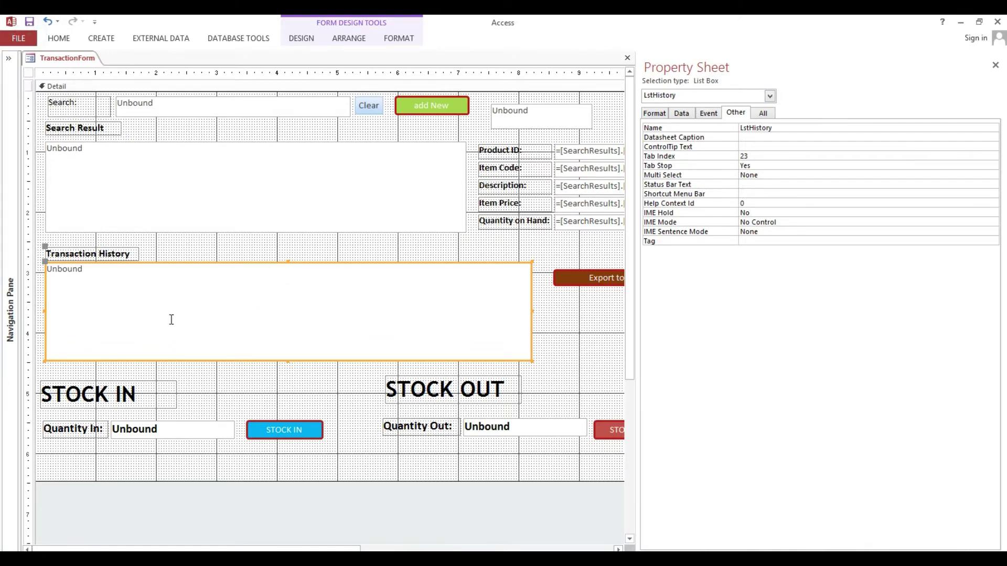
left_click(681, 113)
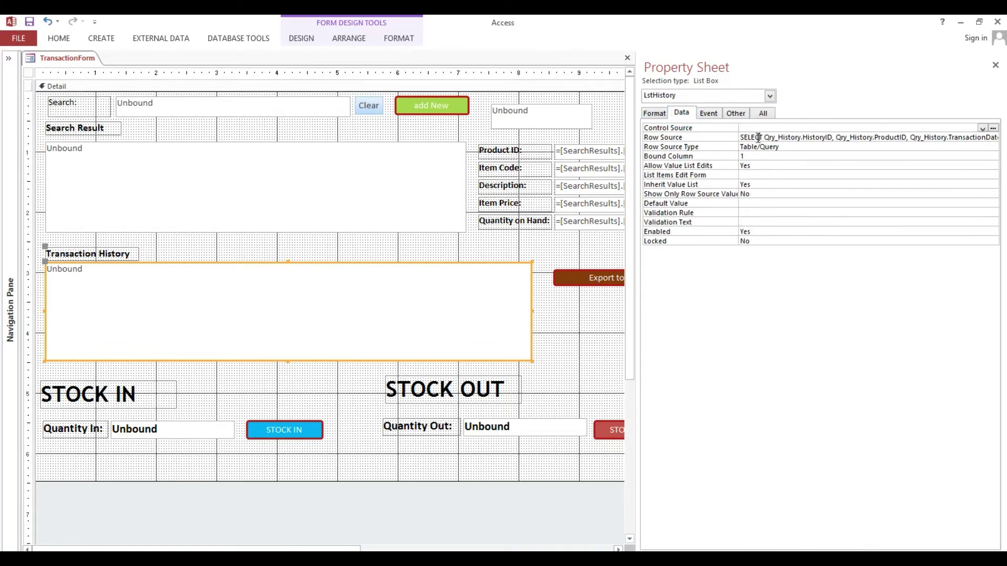
Check the list's Row Source builder, then open Qry_History in Design view
left_click(757, 138)
left_click(993, 137)
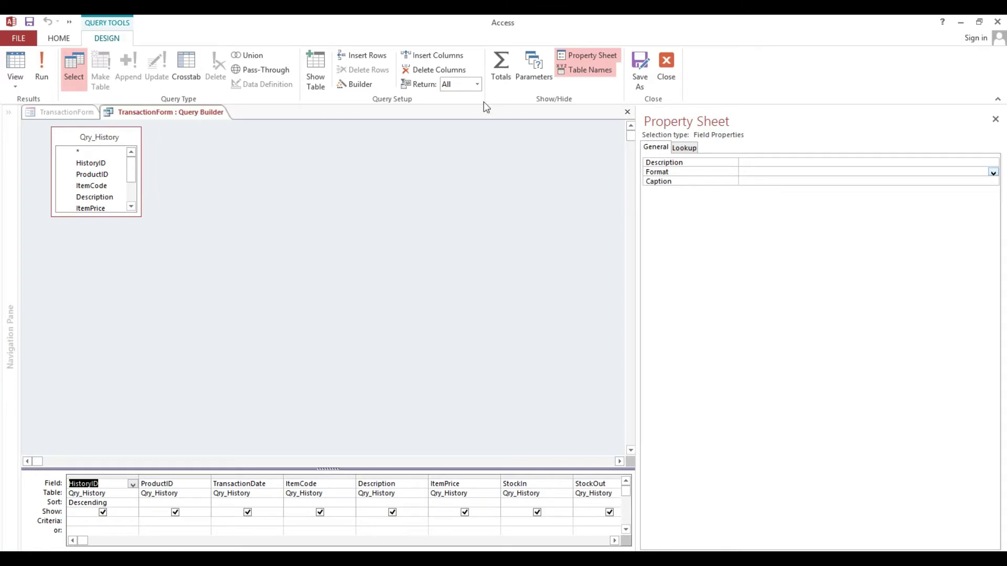
left_click(627, 111)
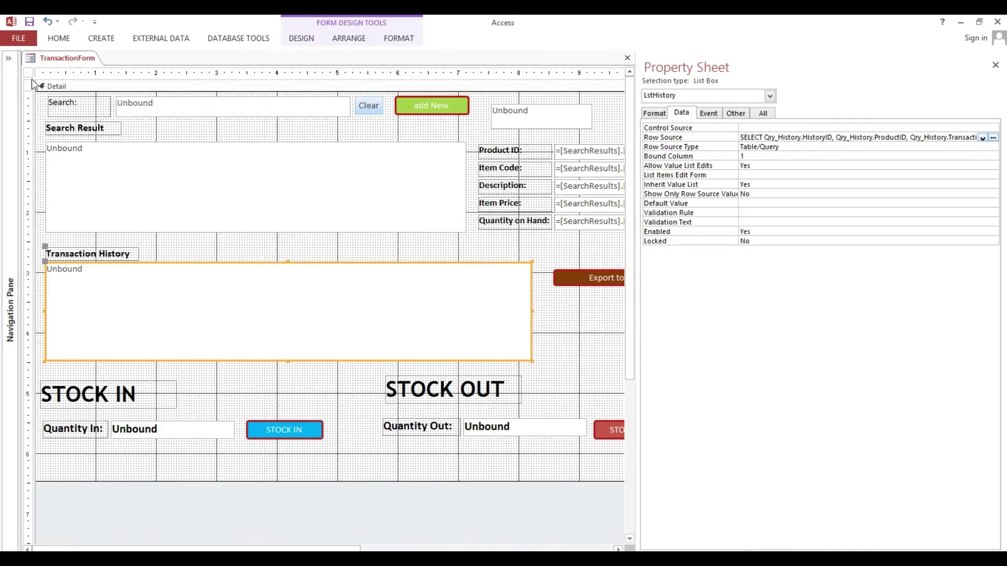
left_click(13, 62)
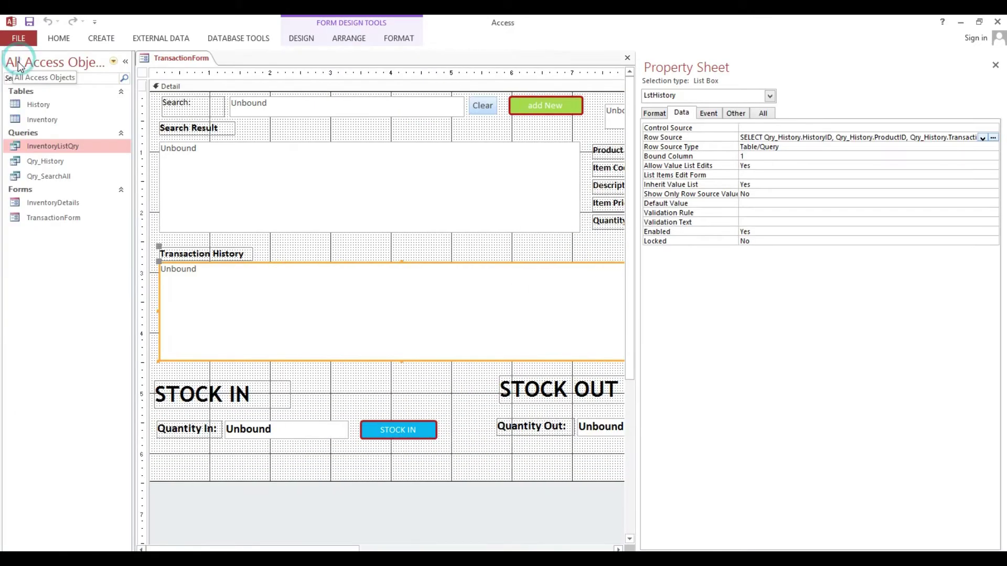
right_click(55, 161)
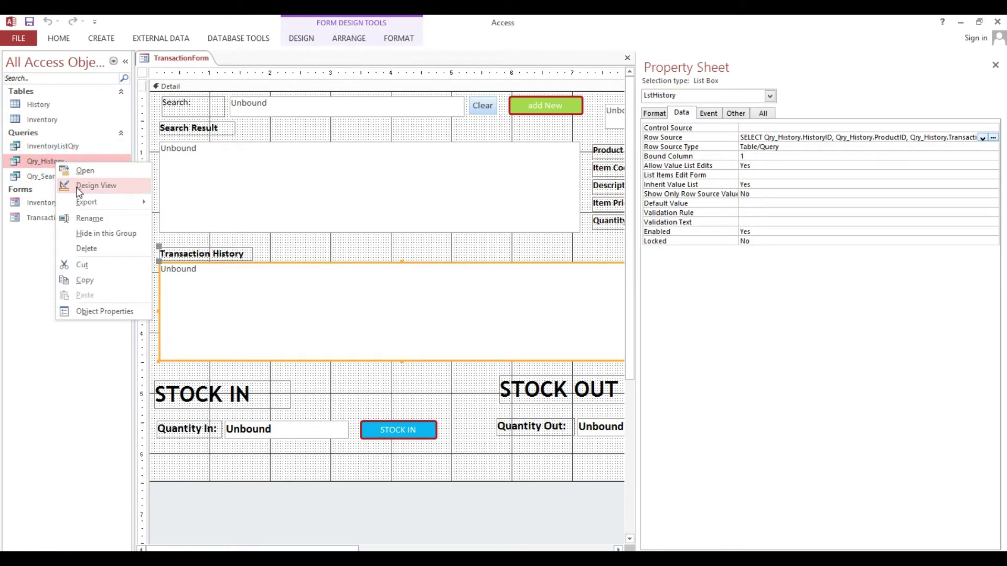
left_click(81, 185)
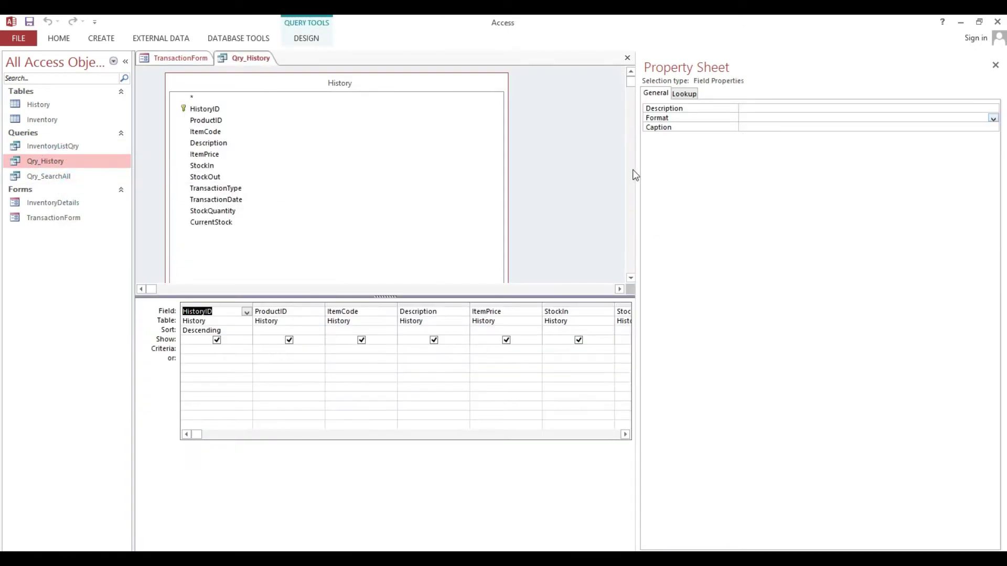
left_click_drag(638, 166, 898, 176)
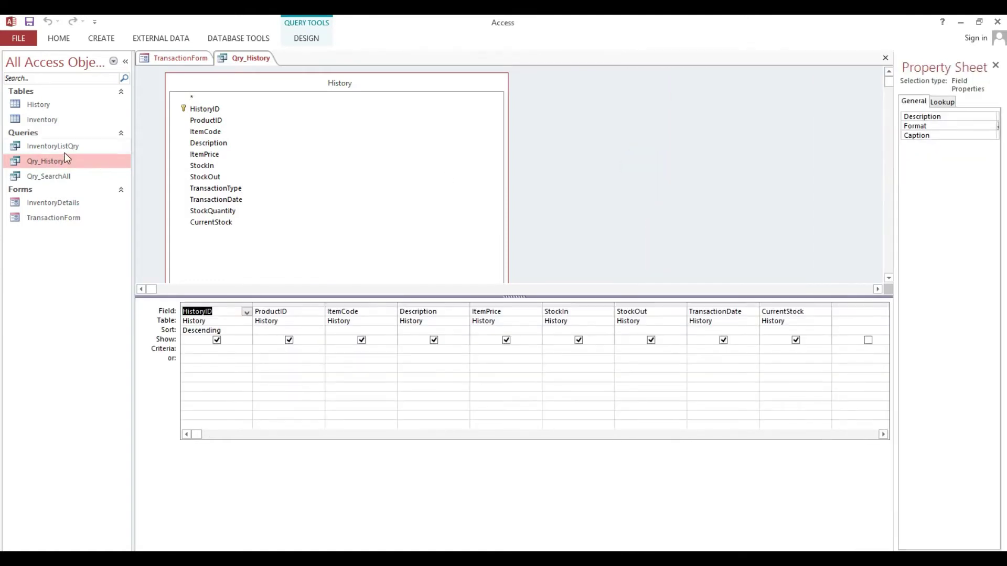
Open Qry_SearchAll in Design view and select its ProductID Like criteria for copying
left_click(55, 176)
right_click(55, 176)
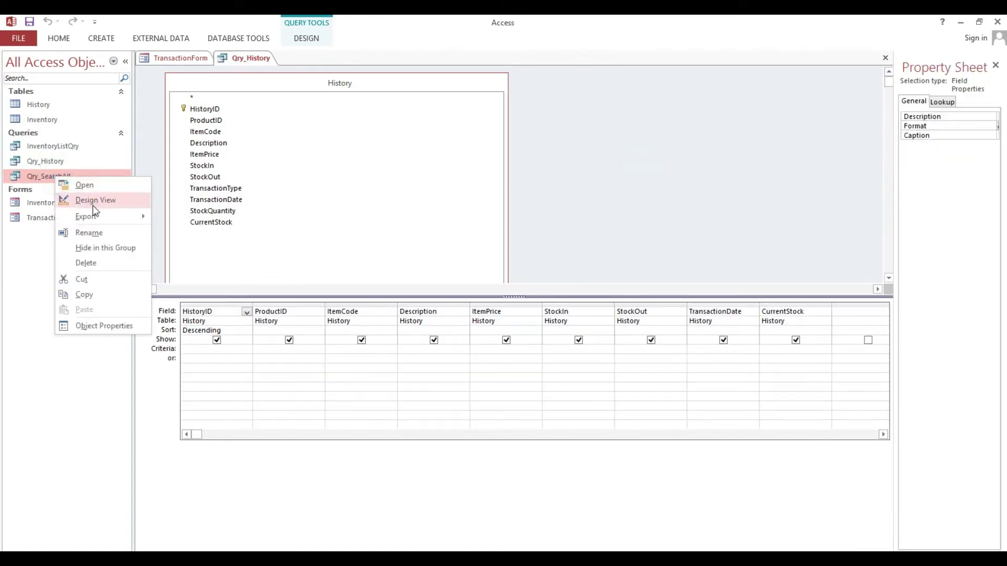
left_click(84, 200)
left_click_drag(253, 324, 498, 324)
left_click_drag(387, 369, 199, 377)
right_click(202, 373)
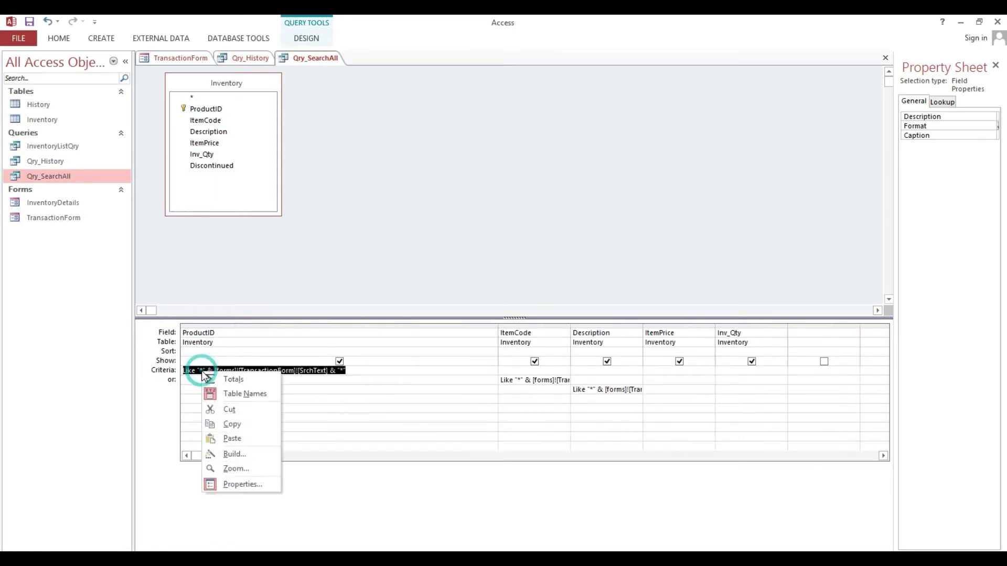
Copy the criteria, close Qry_SearchAll, and paste it into Qry_History's ProductID criteria
left_click(230, 423)
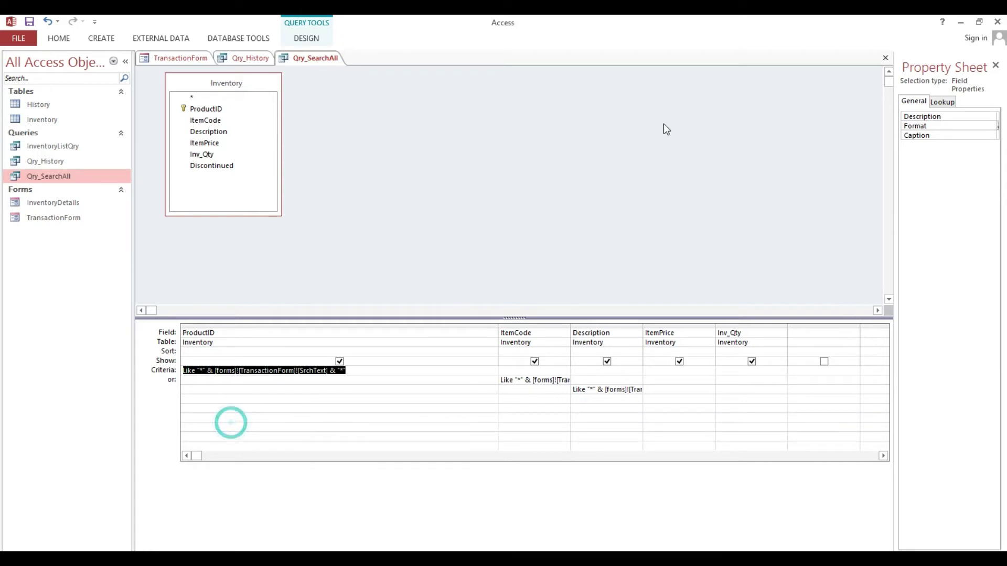
left_click(885, 58)
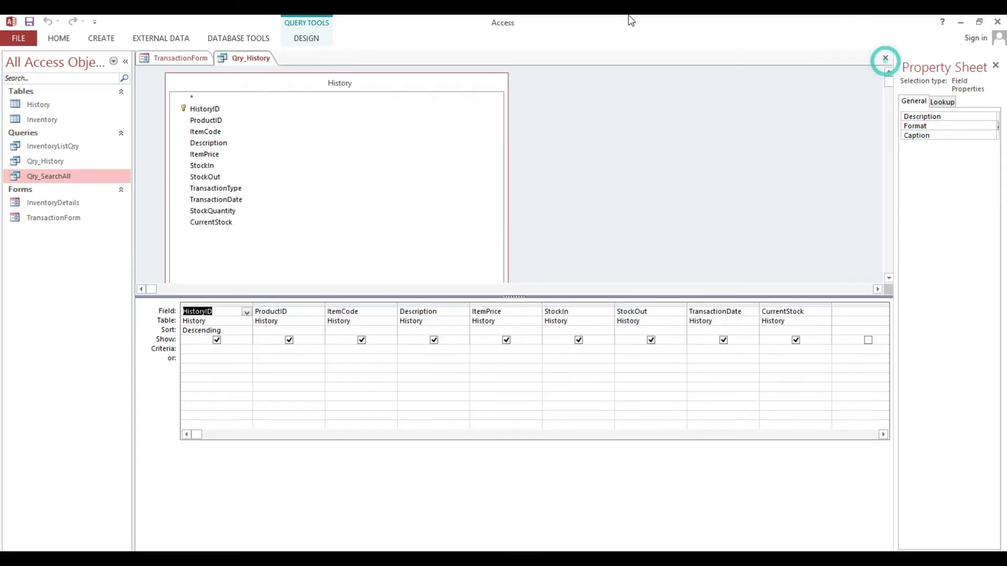
left_click(258, 349)
right_click(258, 349)
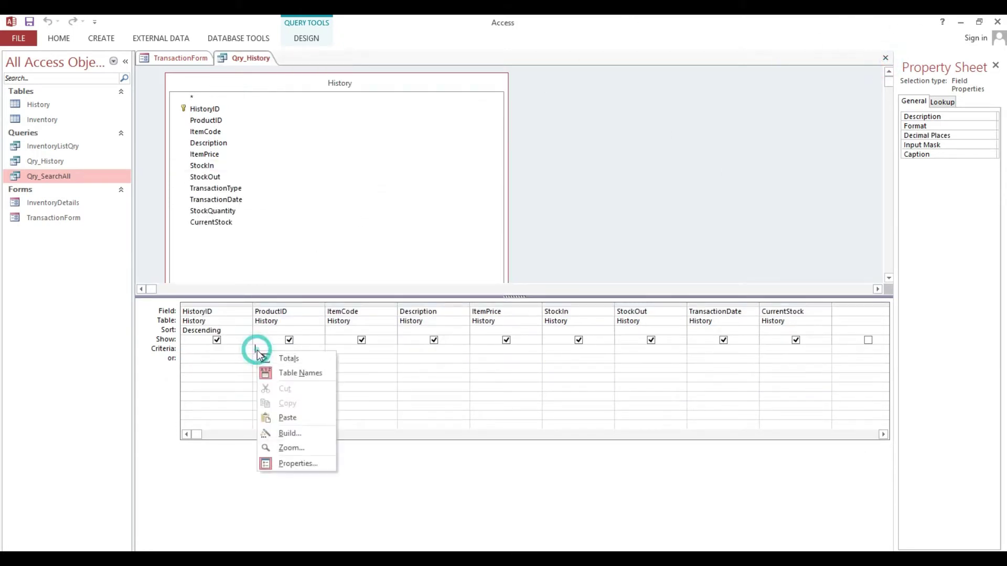
left_click(284, 417)
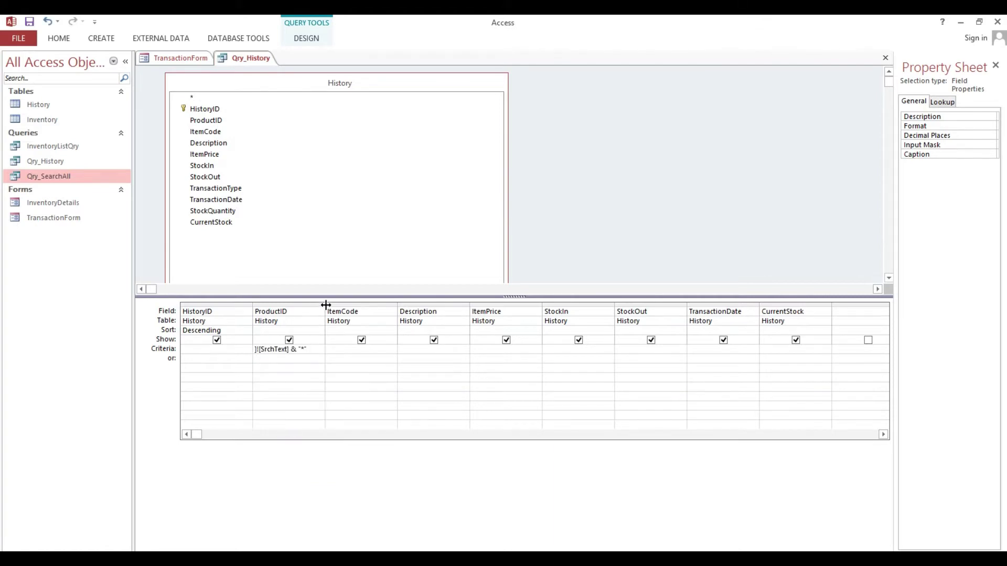
left_click_drag(325, 303, 558, 303)
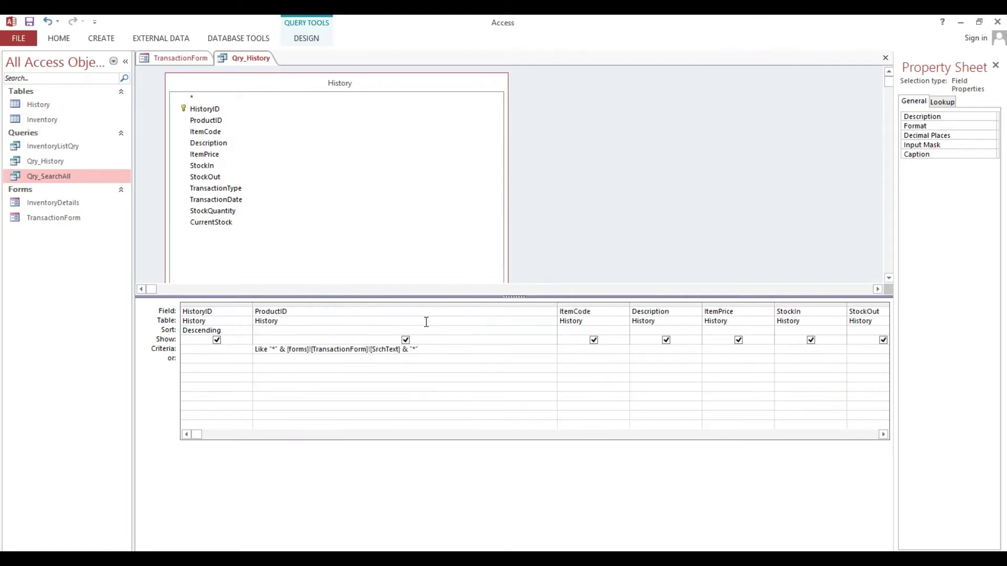
Change the ProductID criteria reference from SrchText to SrchText1 in the Zoom box
left_click(400, 351)
right_click(372, 348)
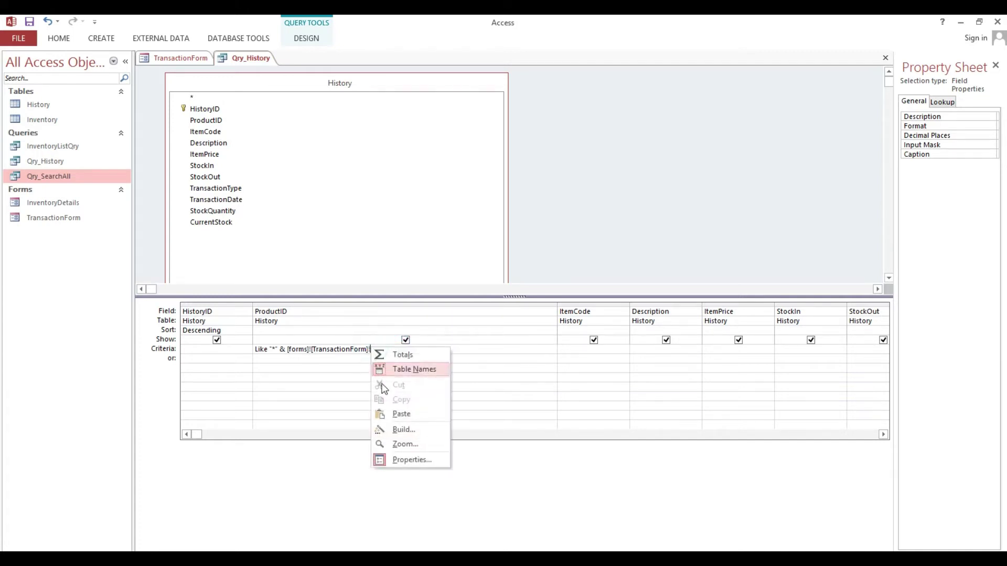
left_click(396, 445)
left_click(389, 193)
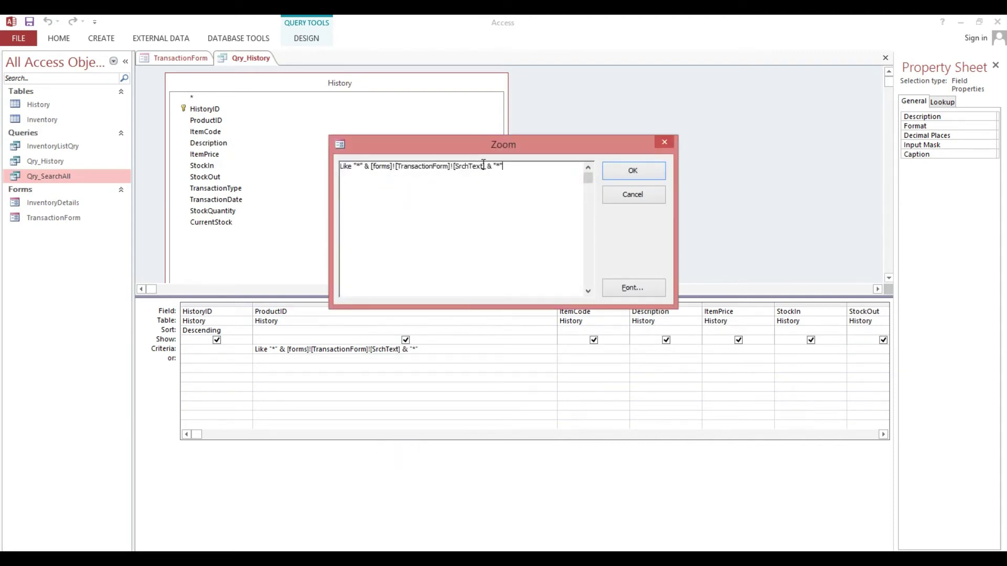
left_click(484, 166)
type("1")
left_click_drag(561, 166, 338, 163)
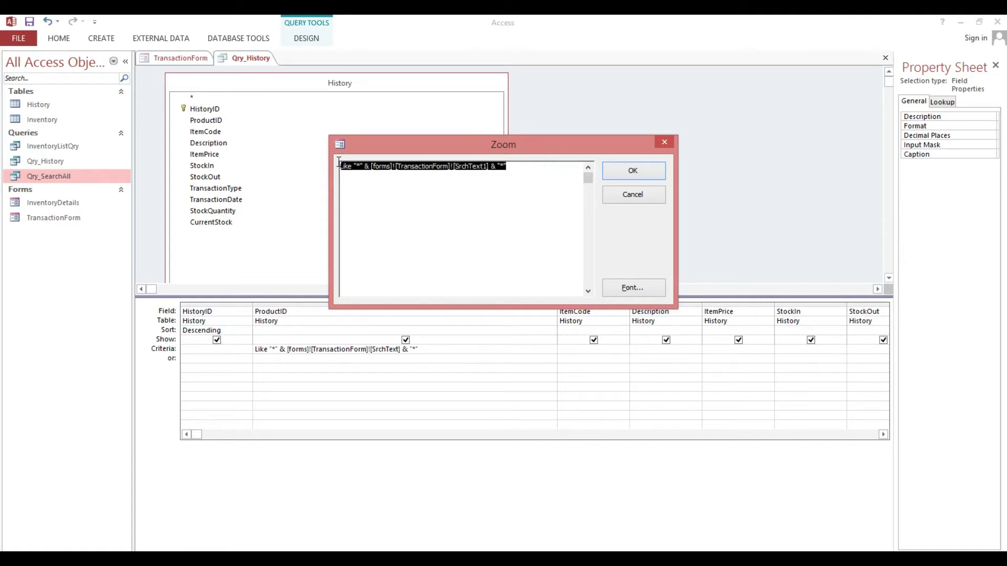
left_click(618, 171)
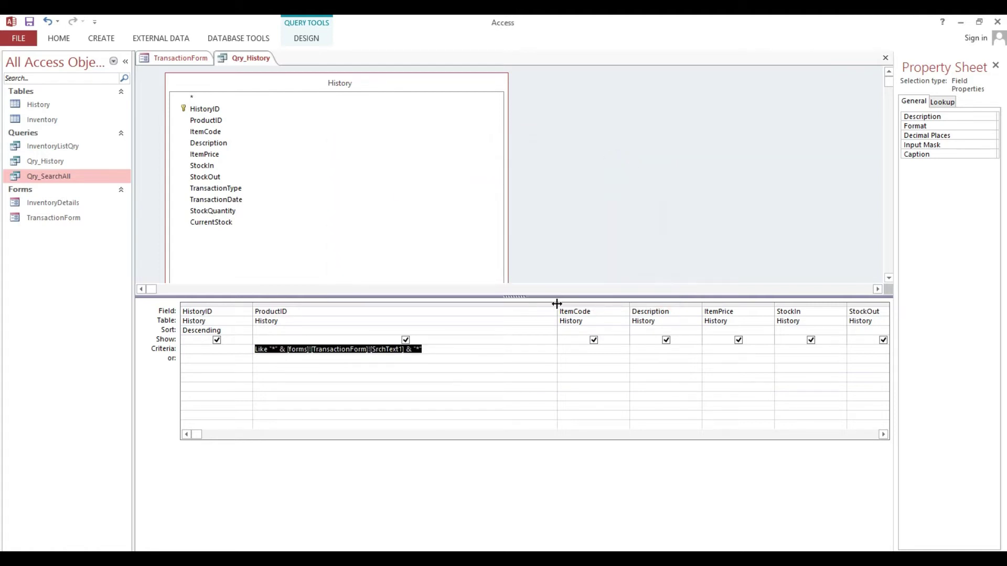
left_click_drag(557, 304, 424, 303)
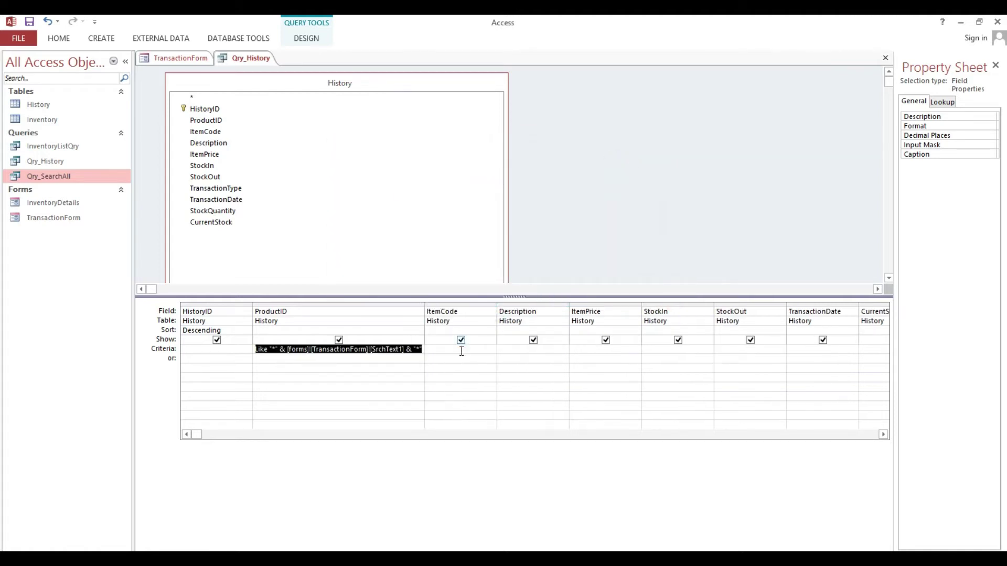
Paste the criteria into the ItemCode or row and widen the Description, ItemCode and ProductID columns
left_click(441, 360)
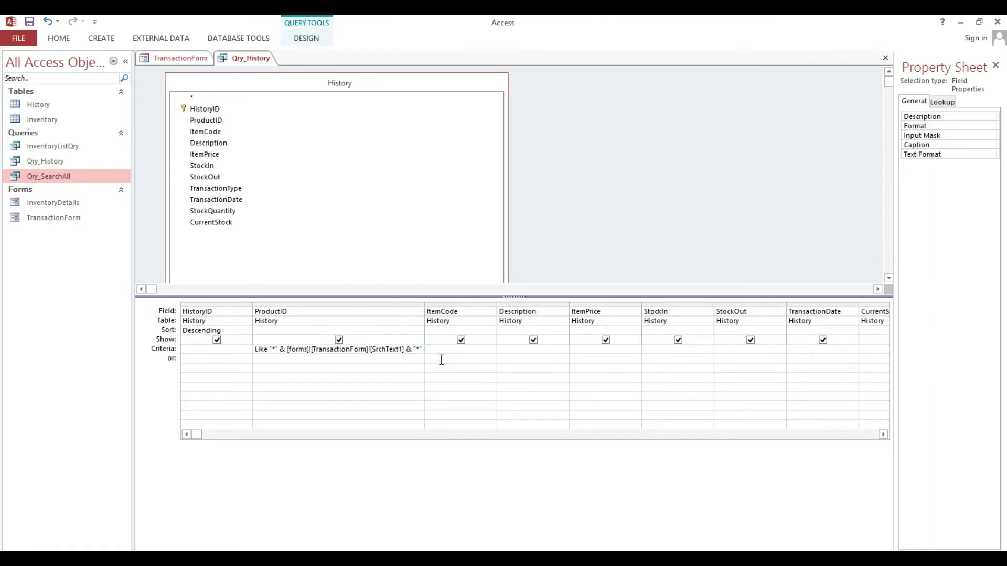
key("ctrl+v")
key("ctrl+v")
left_click_drag(570, 306, 702, 308)
left_click_drag(497, 306, 611, 308)
left_click_drag(424, 306, 540, 305)
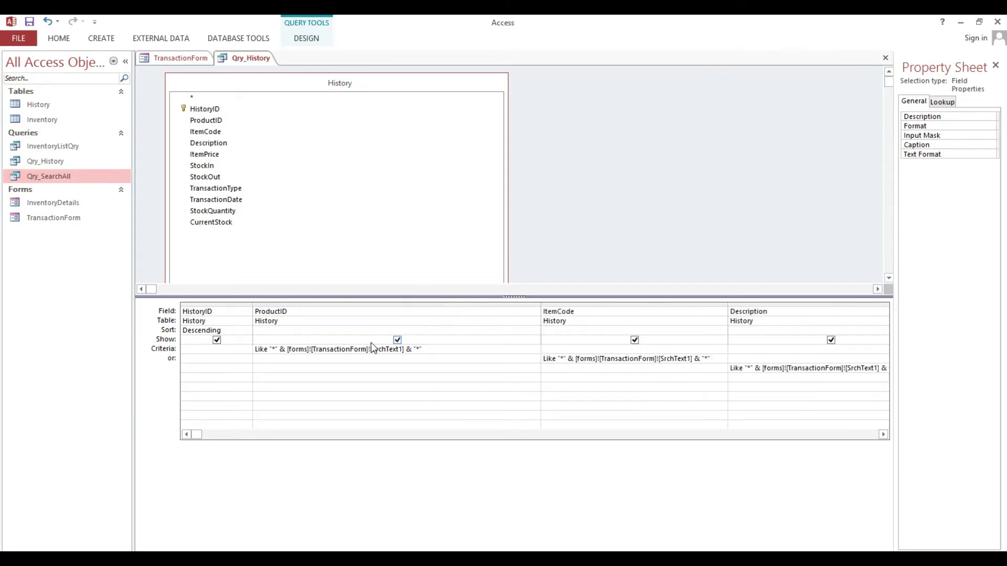
Save and close the Qry_History query
left_click(198, 57)
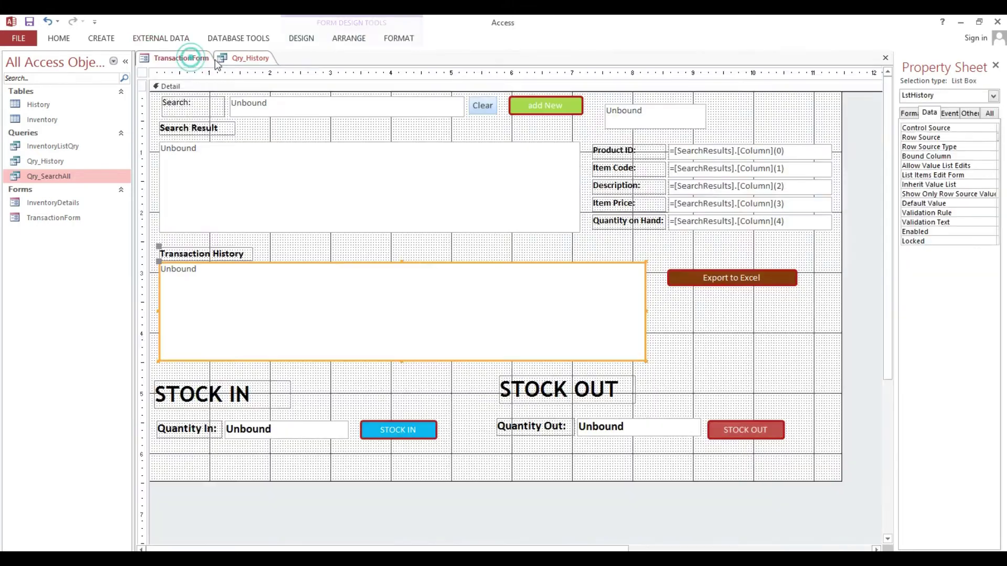
left_click(252, 57)
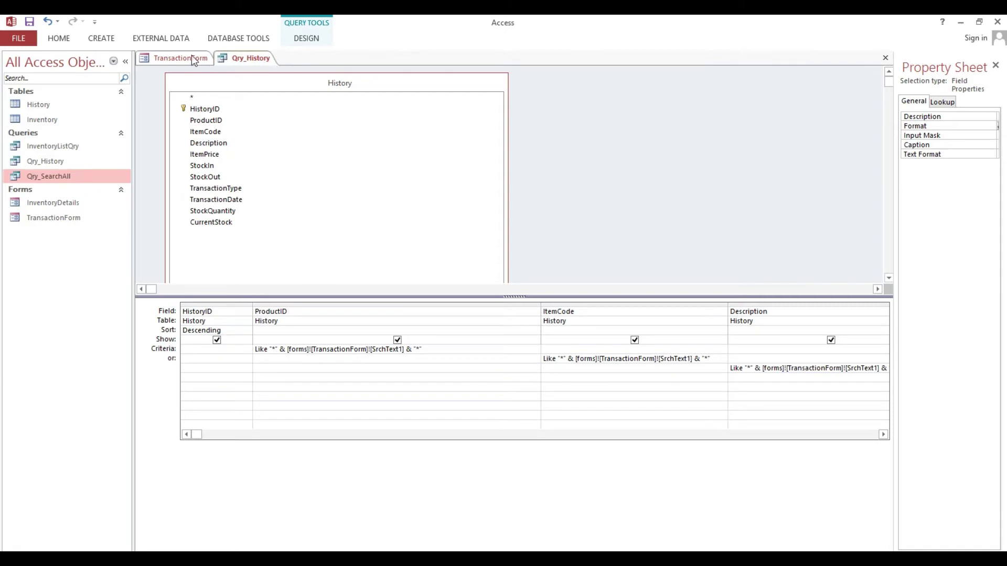
left_click(185, 57)
left_click(637, 111)
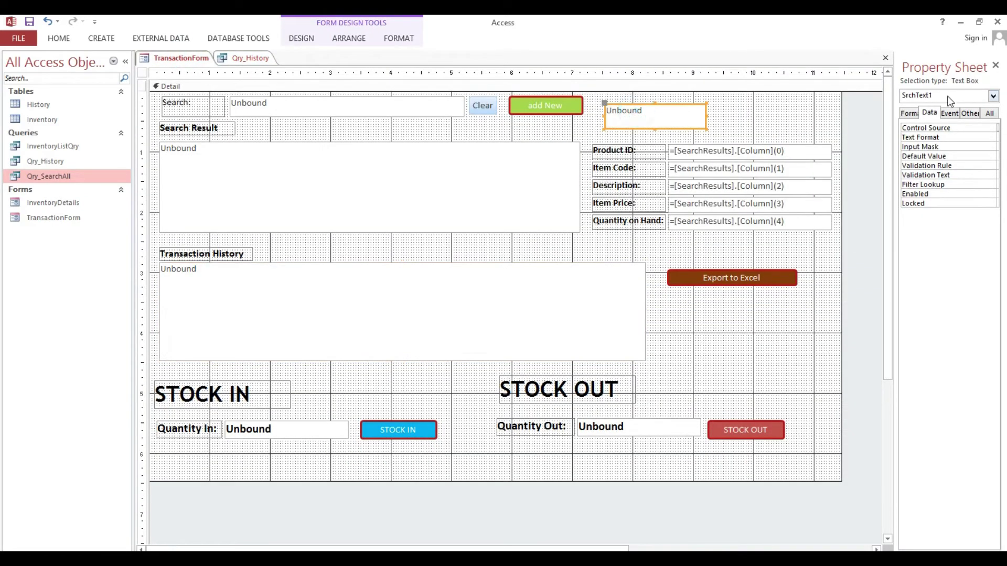
left_click(257, 61)
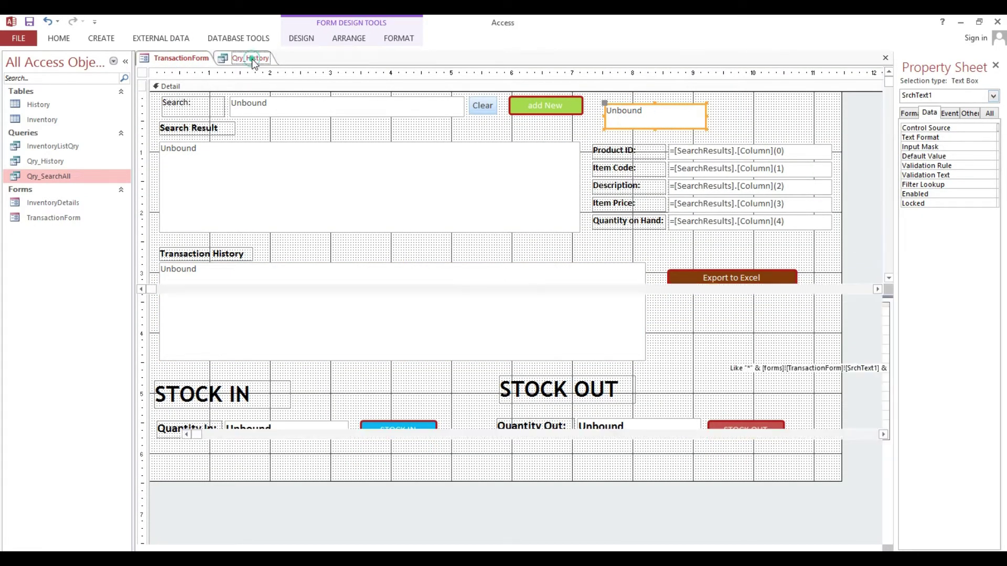
right_click(253, 59)
left_click(276, 81)
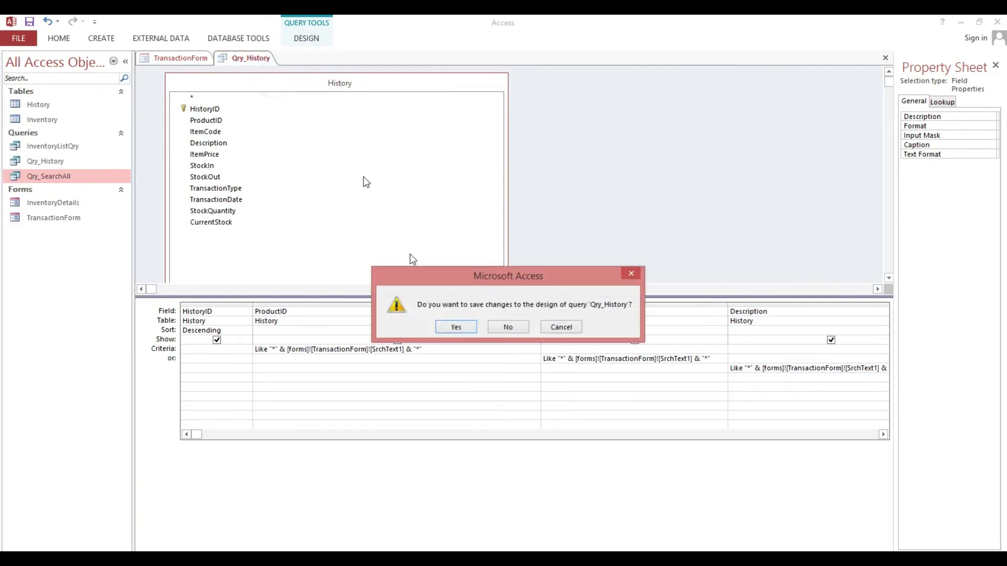
left_click(457, 326)
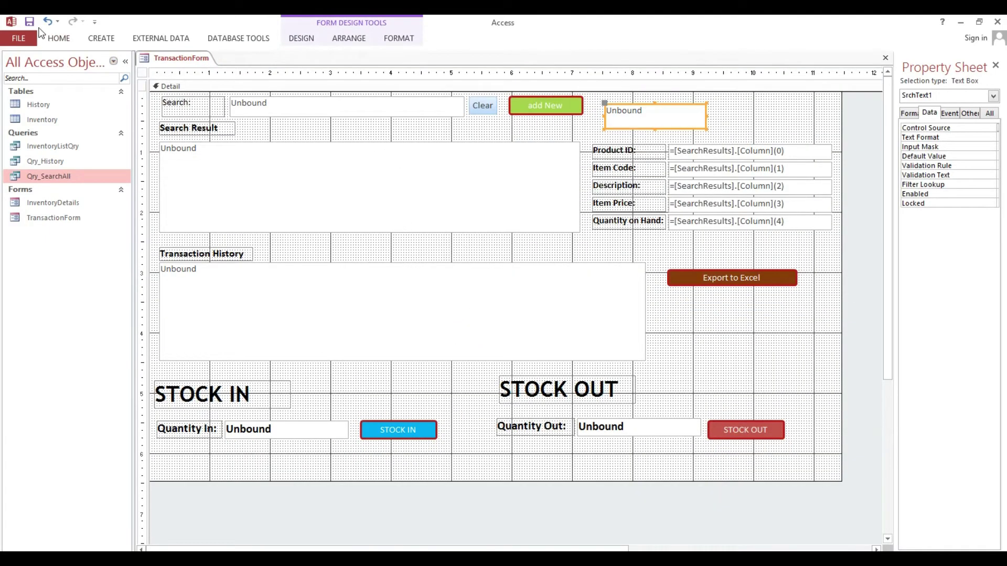
Run TransactionForm in Form view, clear the search, search for 284, and collapse the Navigation Pane
left_click(62, 39)
left_click(15, 61)
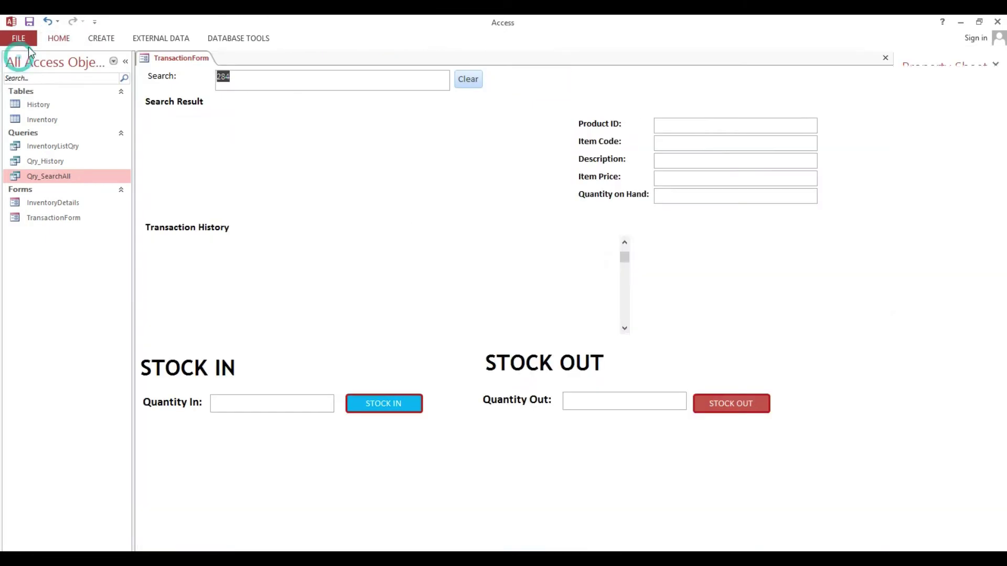
left_click(463, 81)
left_click(296, 80)
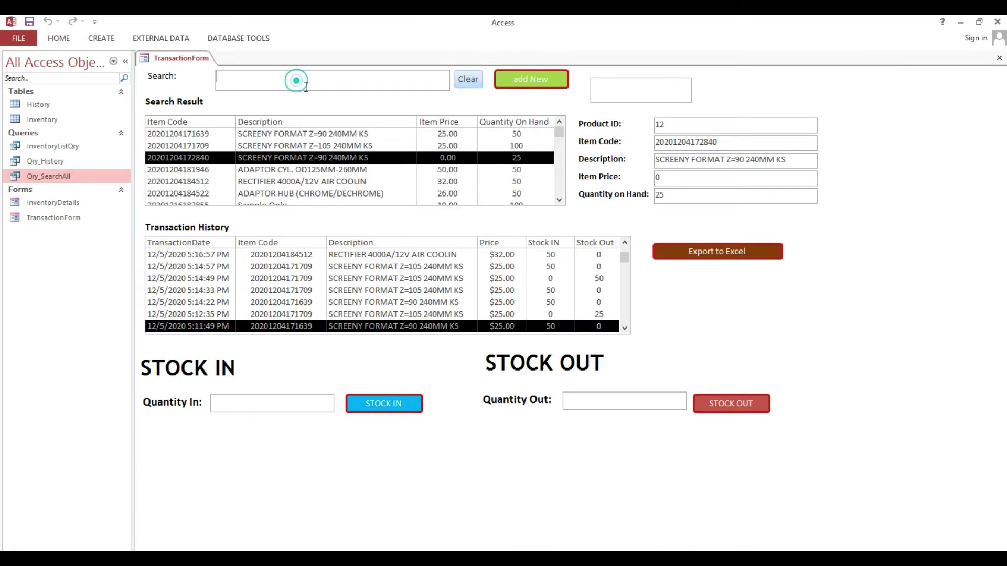
type("284")
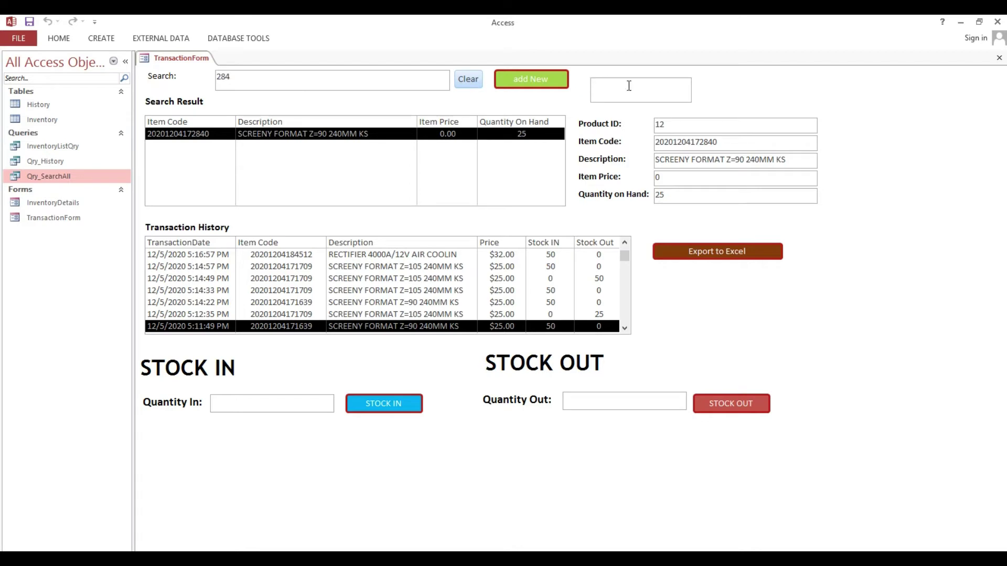
left_click(113, 61)
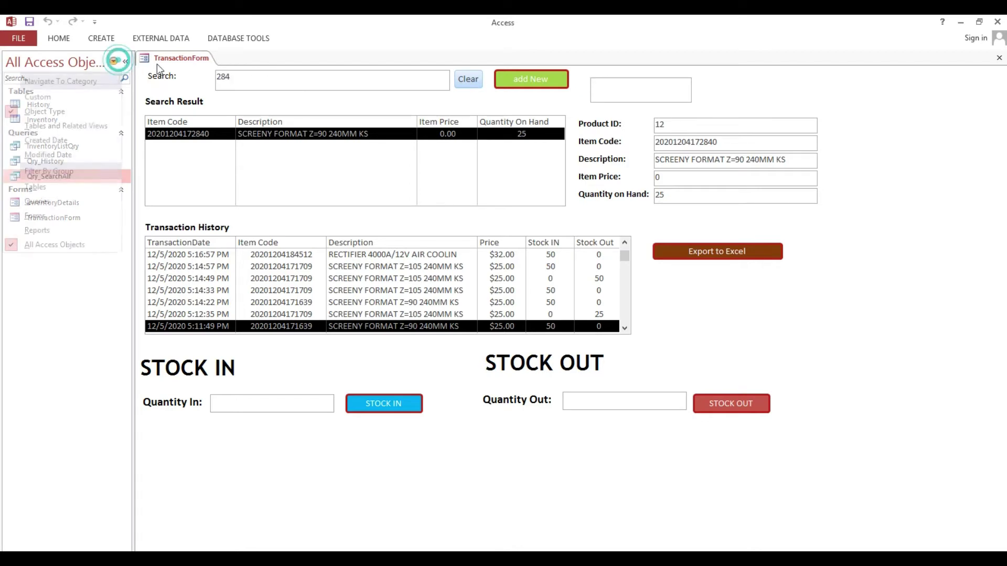
left_click(125, 61)
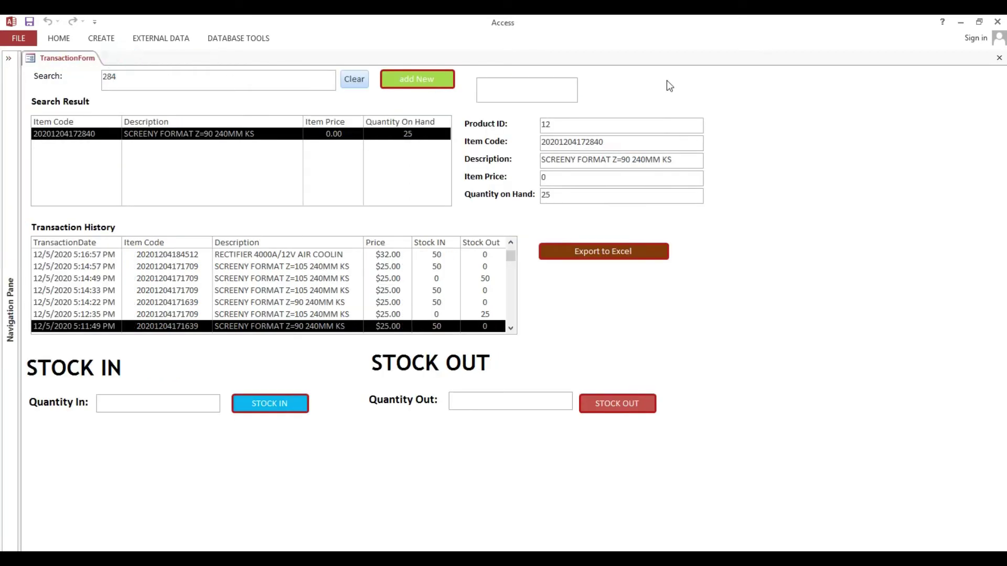
right_click(695, 76)
Return TransactionForm to Design view and open the SearchFor box's On Change event code
left_click(722, 125)
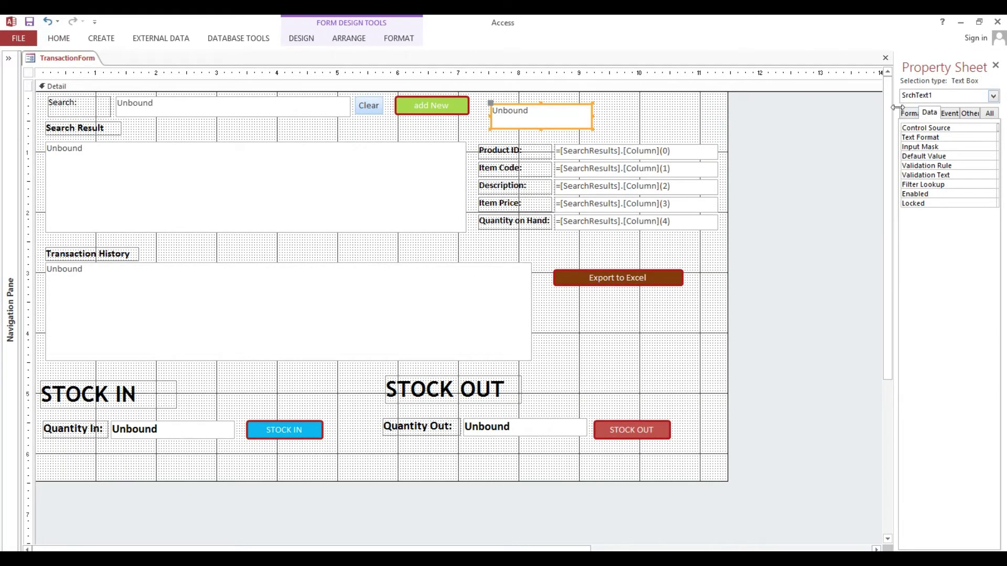
left_click_drag(896, 107, 726, 108)
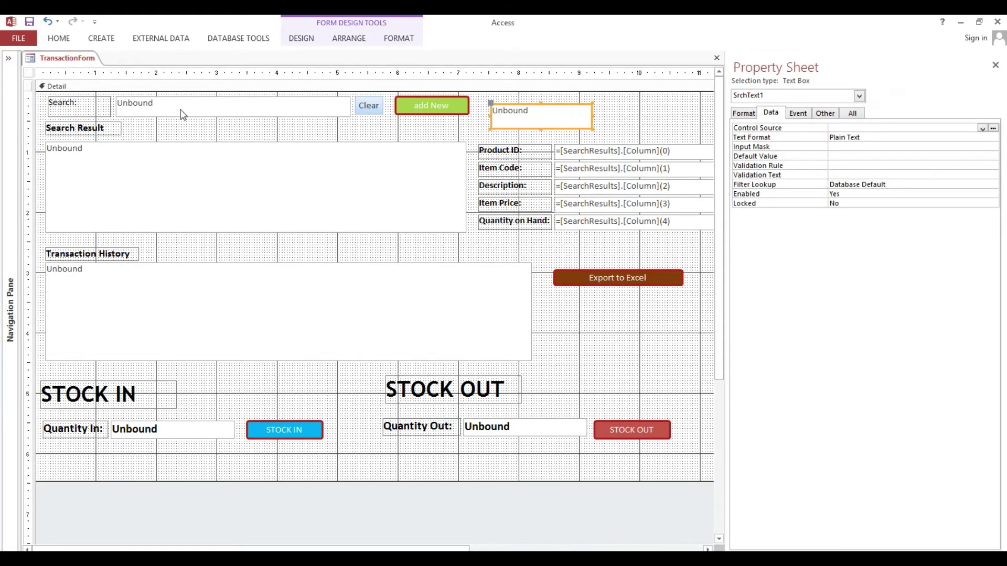
left_click(122, 110)
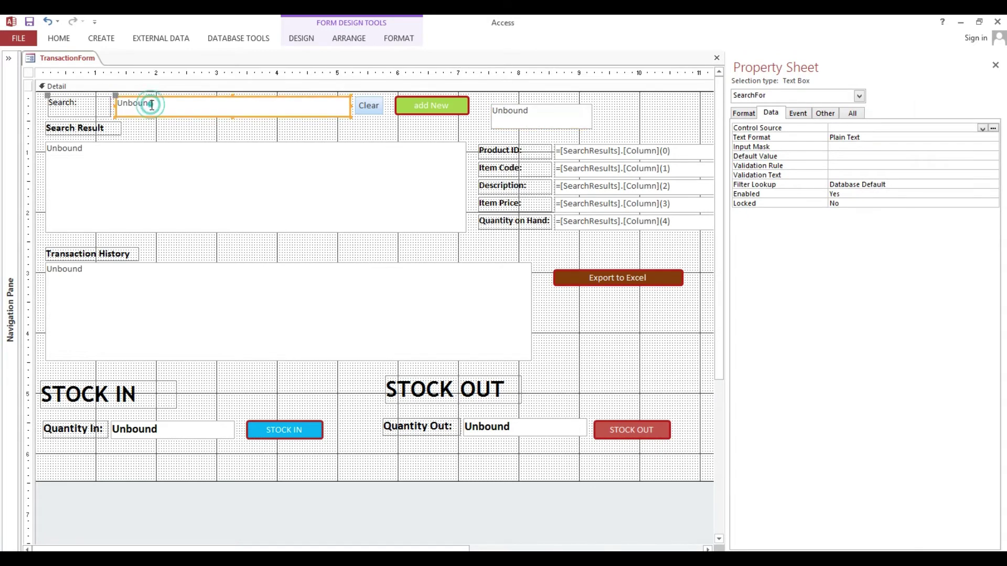
left_click(797, 114)
left_click(750, 166)
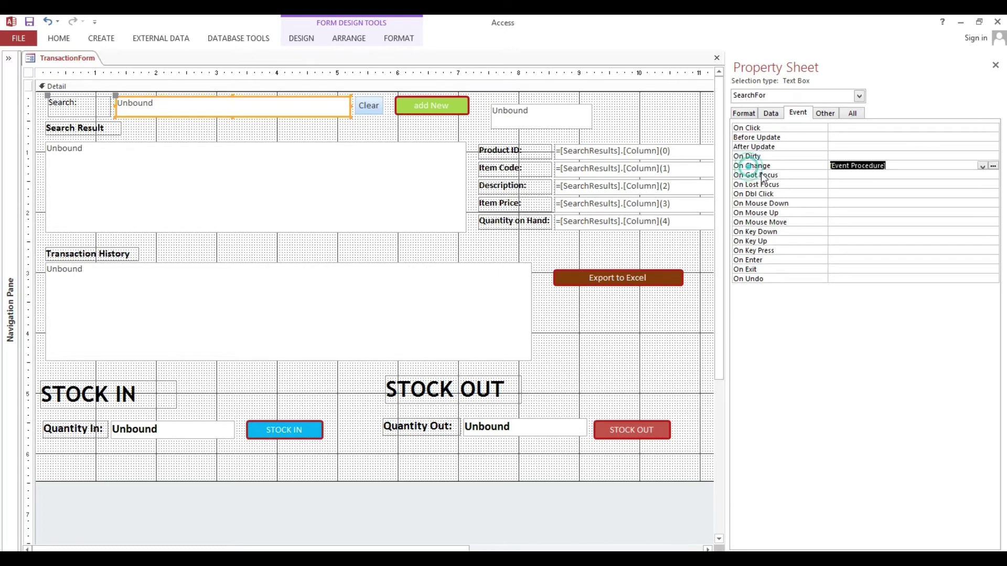
left_click(992, 167)
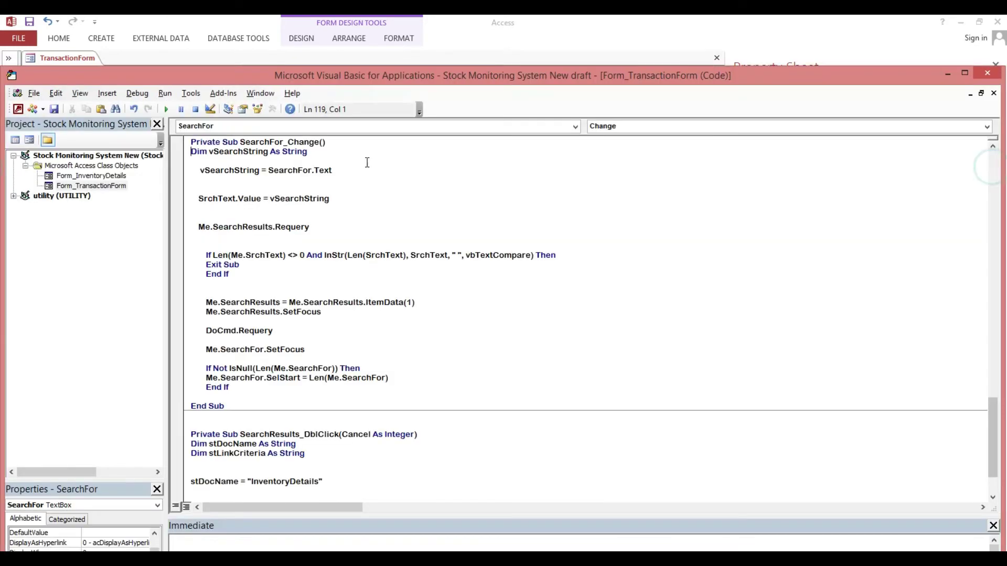
Duplicate the vSearchString declaration as a new vSearchString1 variable
key("Return")
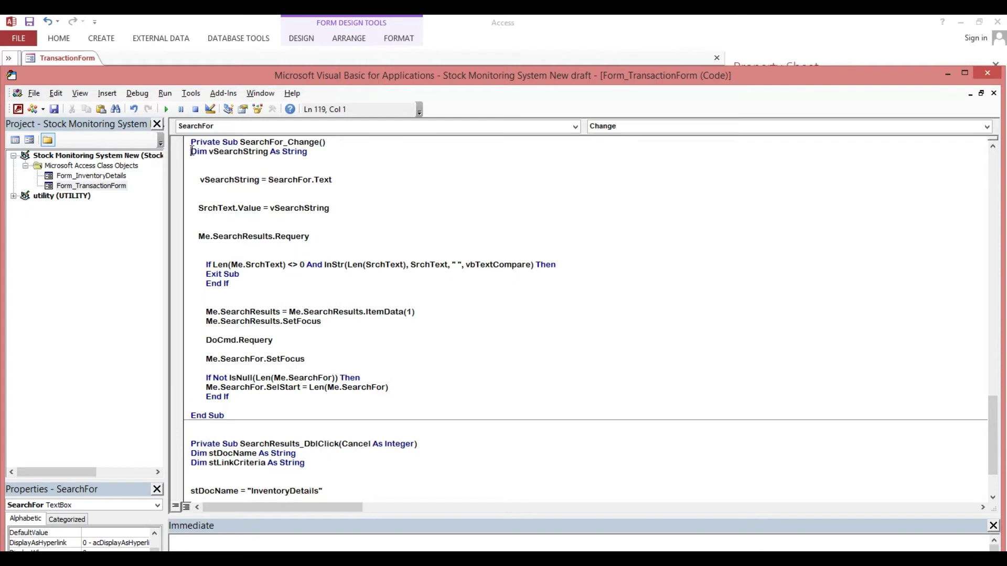
key("shift+End")
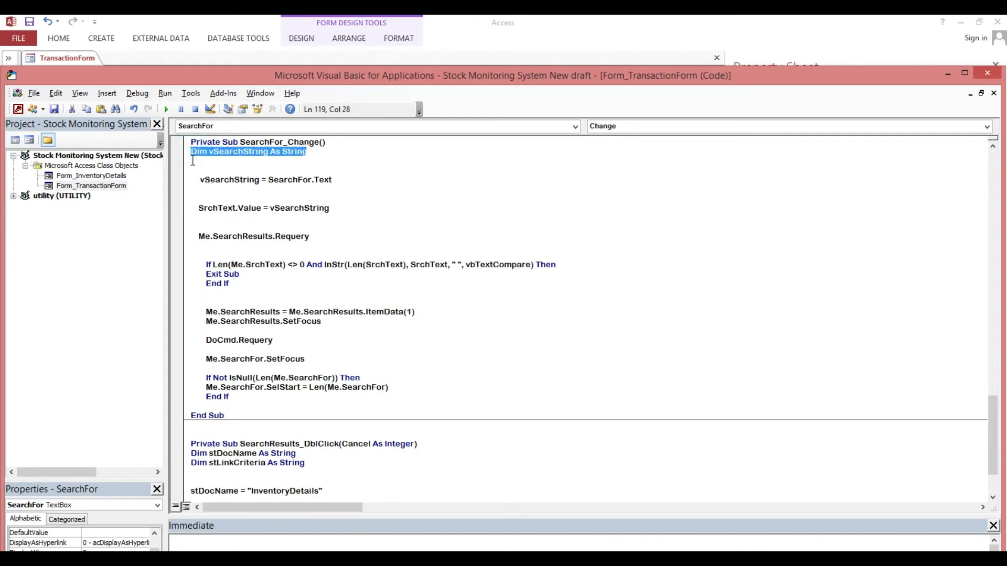
key("ctrl+c")
left_click(192, 162)
key("ctrl+v")
left_click(266, 164)
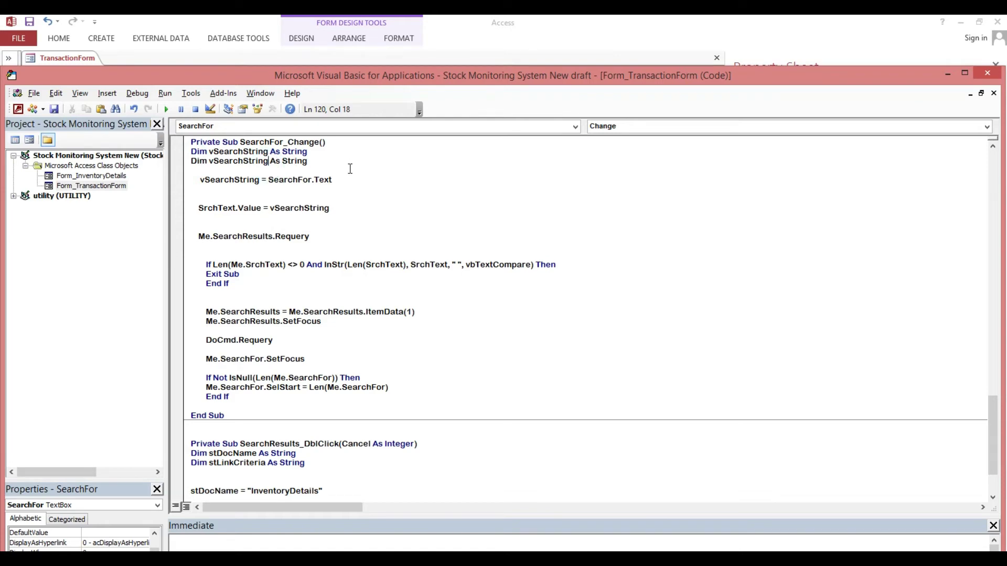
type("1")
Duplicate the assignment line so vSearchString1 is also set from SearchFor.Text
left_click_drag(354, 181, 204, 177)
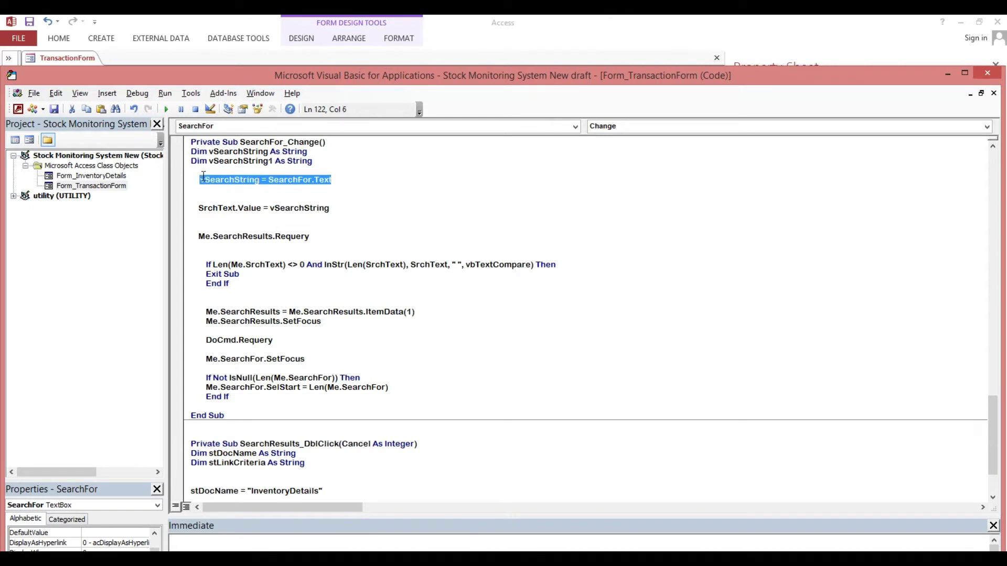
left_click(354, 181)
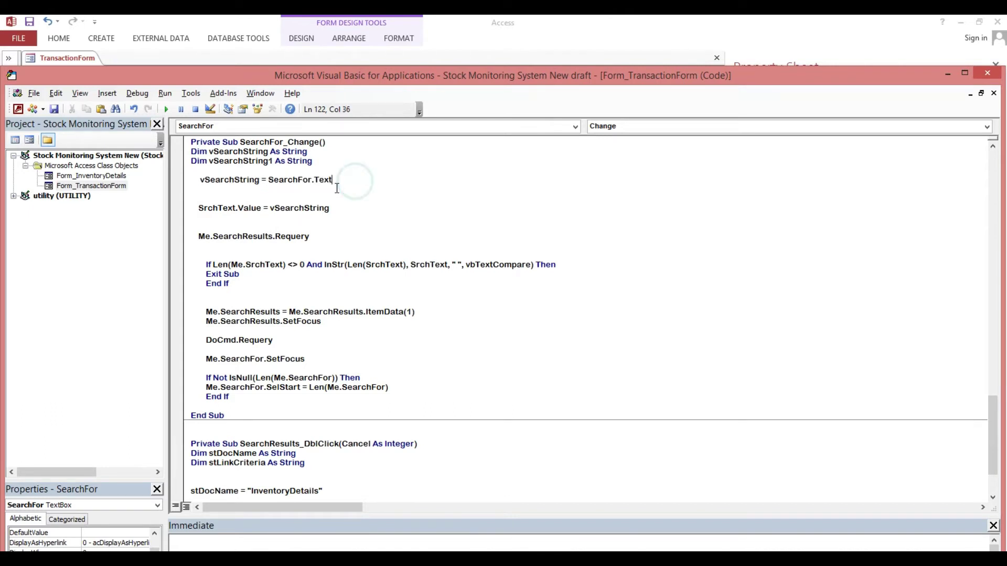
key("Return")
key("ctrl+v")
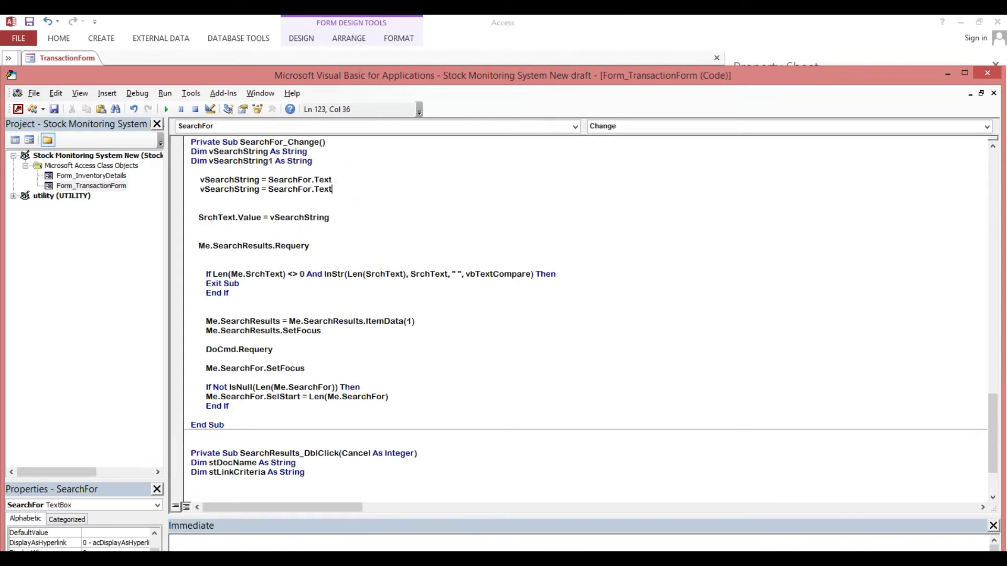
left_click(262, 190)
type("1")
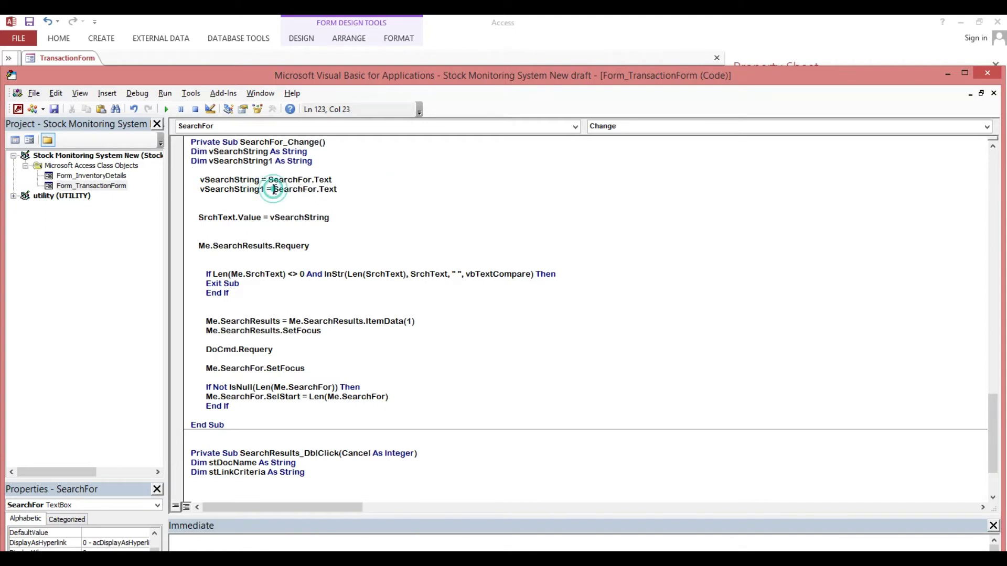
left_click_drag(272, 190, 322, 193)
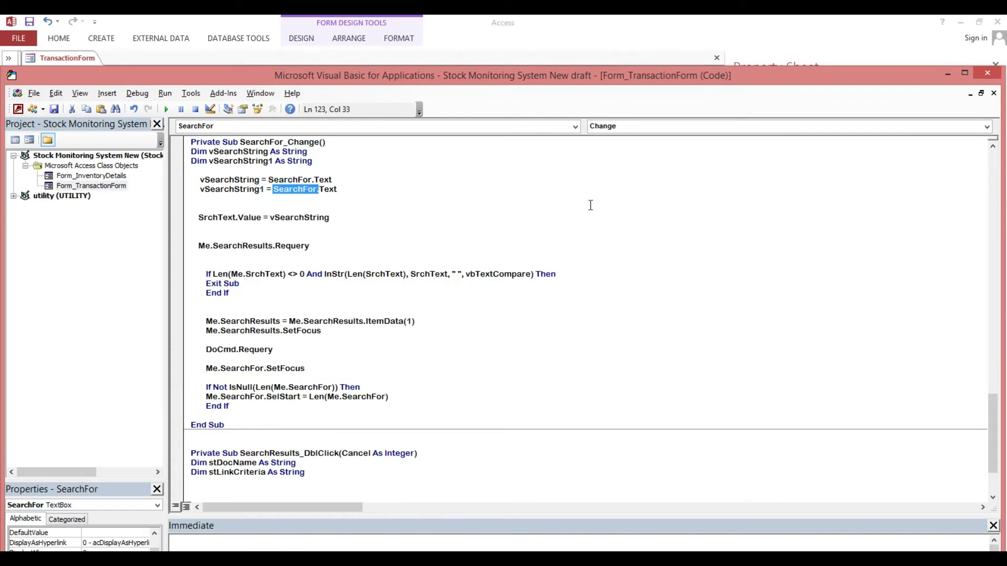
key("alt+Tab")
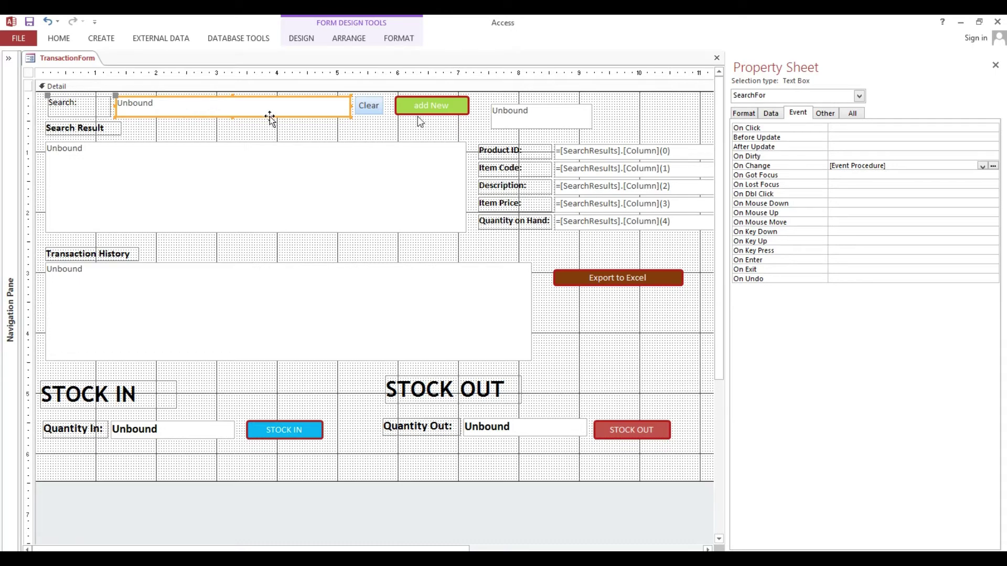
key("alt+Tab")
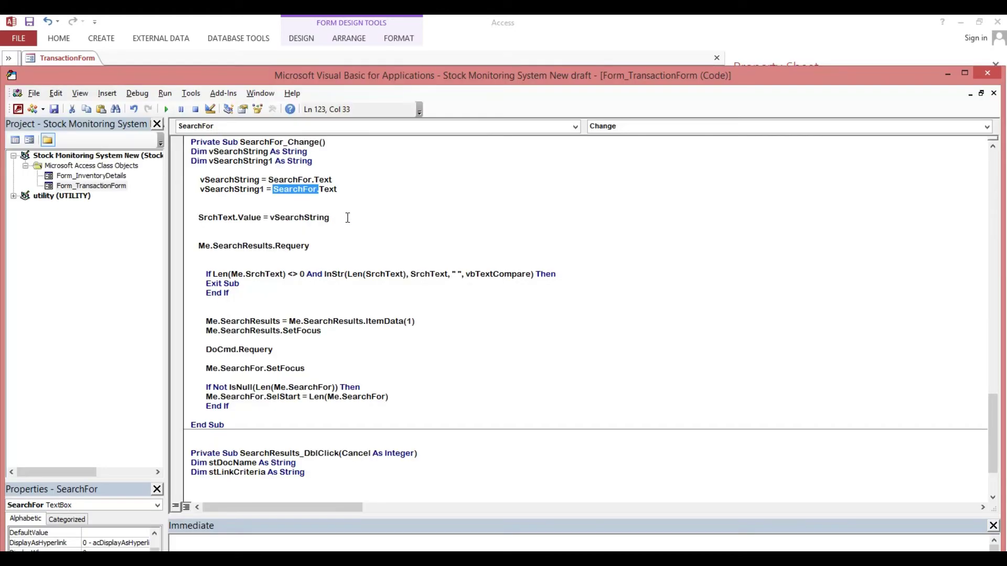
Add a SrchText1.Value = vSearchString1 line below the SrchText assignment
left_click(348, 217)
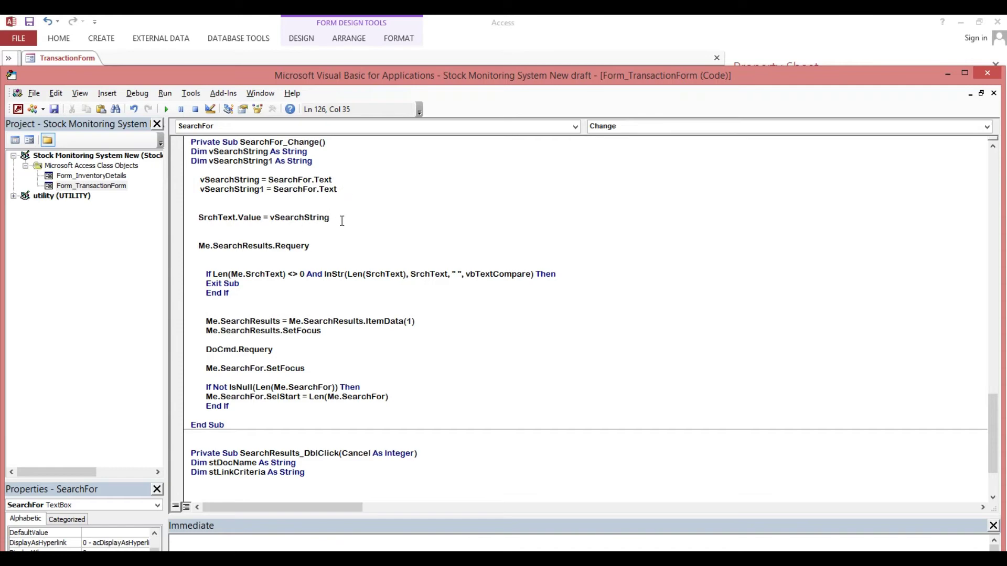
left_click_drag(338, 217, 189, 218)
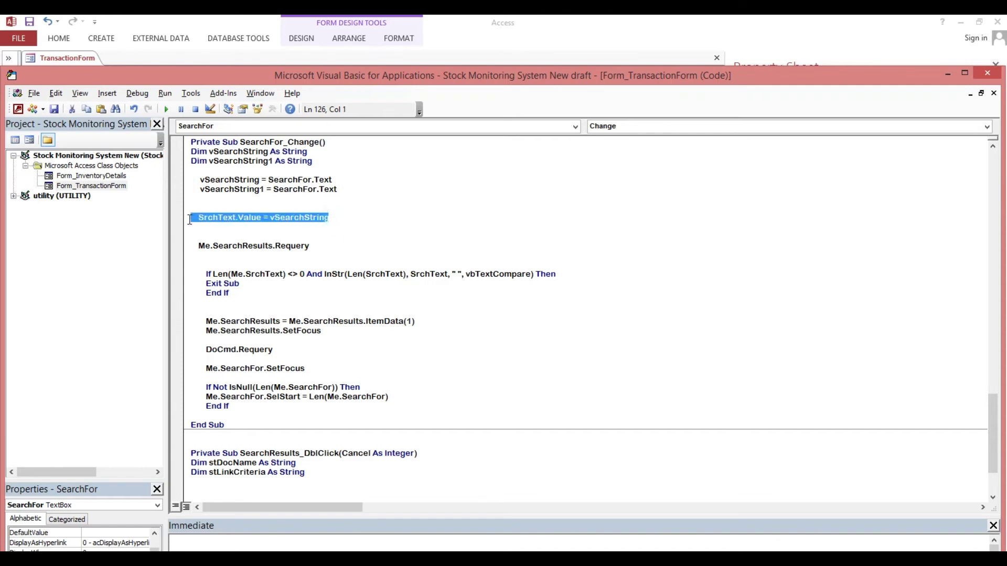
left_click(401, 217)
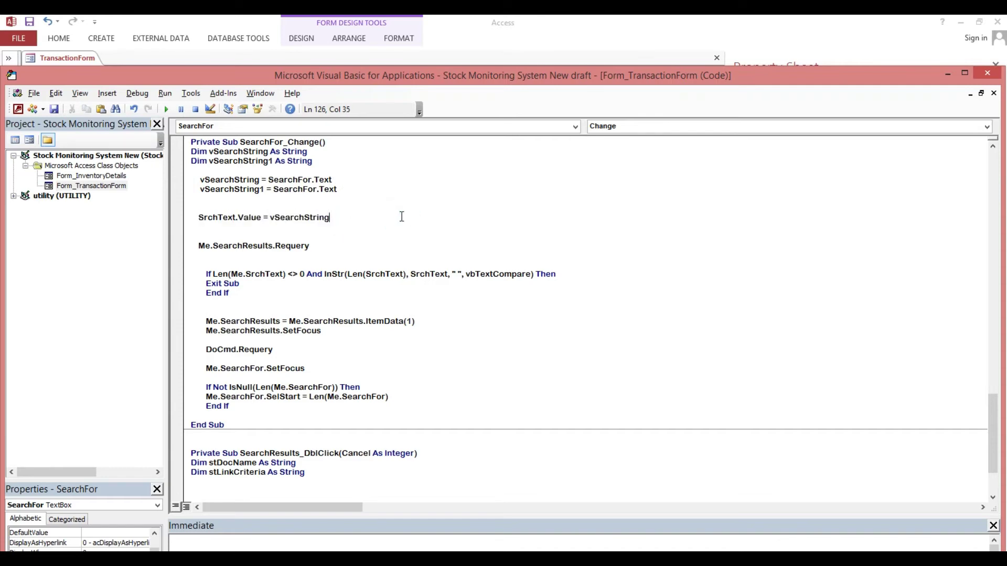
key("Return")
key("ctrl+v")
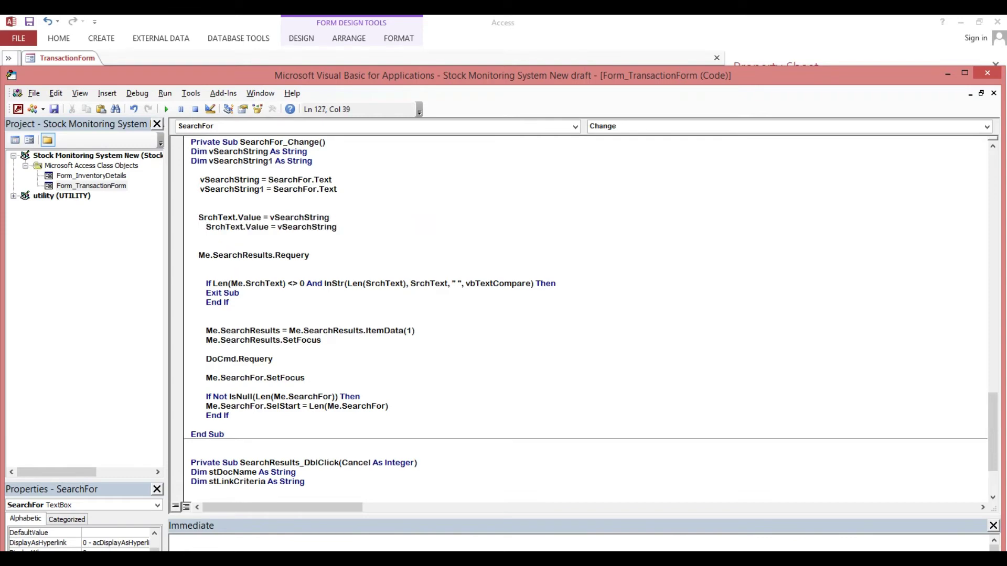
left_click(207, 227)
key("BackSpace")
key("BackSpace")
key("BackSpace")
key("BackSpace")
left_click(233, 227)
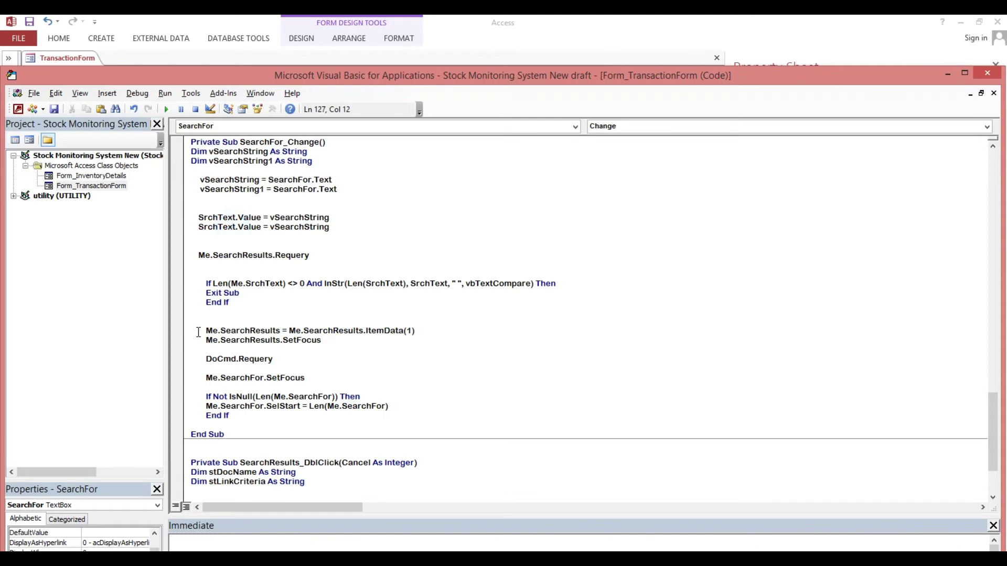
type("1")
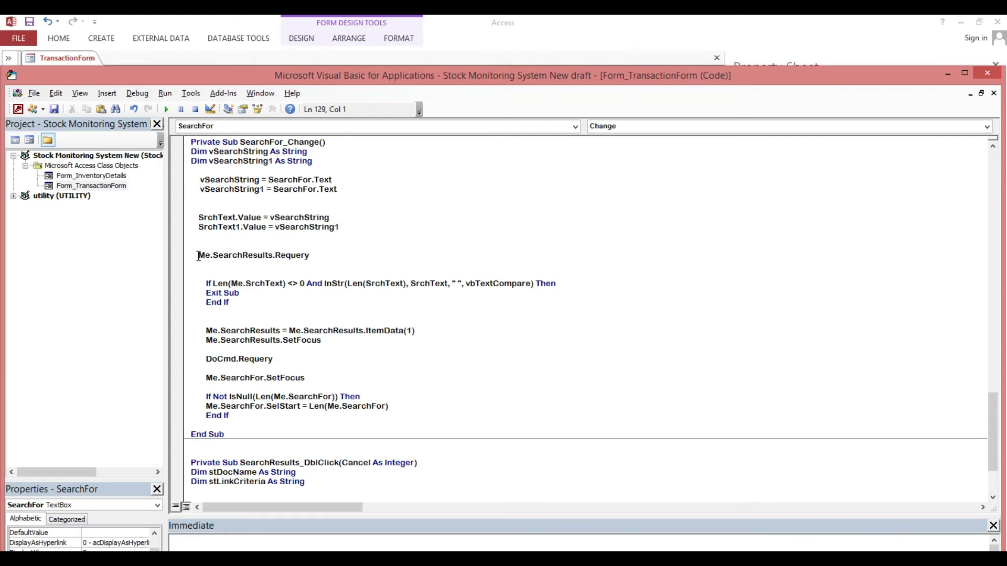
Duplicate the Me.SearchResults.Requery line and go back to the TransactionForm design
left_click_drag(198, 256, 312, 256)
left_click(339, 256)
key("Return")
key("ctrl+v")
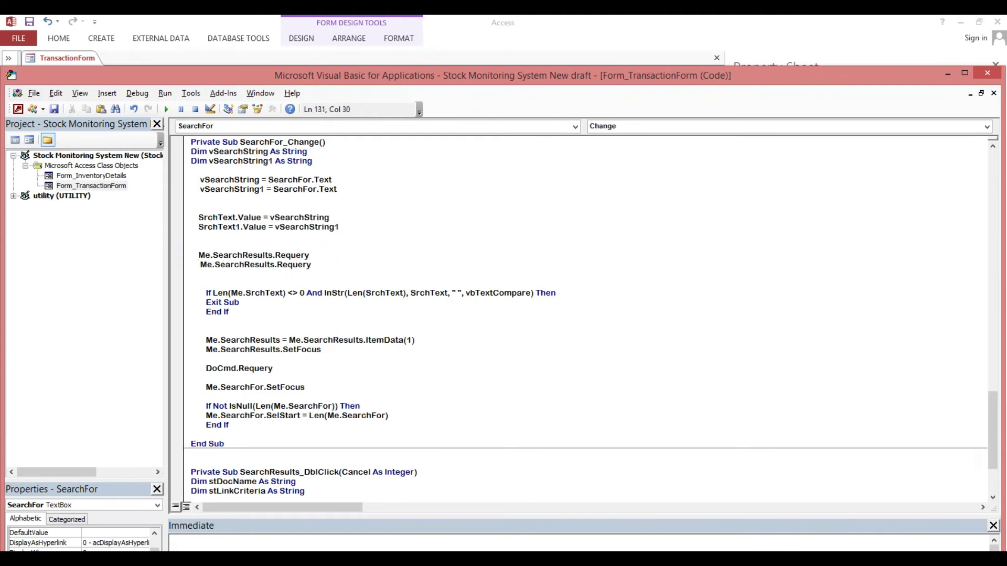
key("alt+F11")
left_click(145, 296)
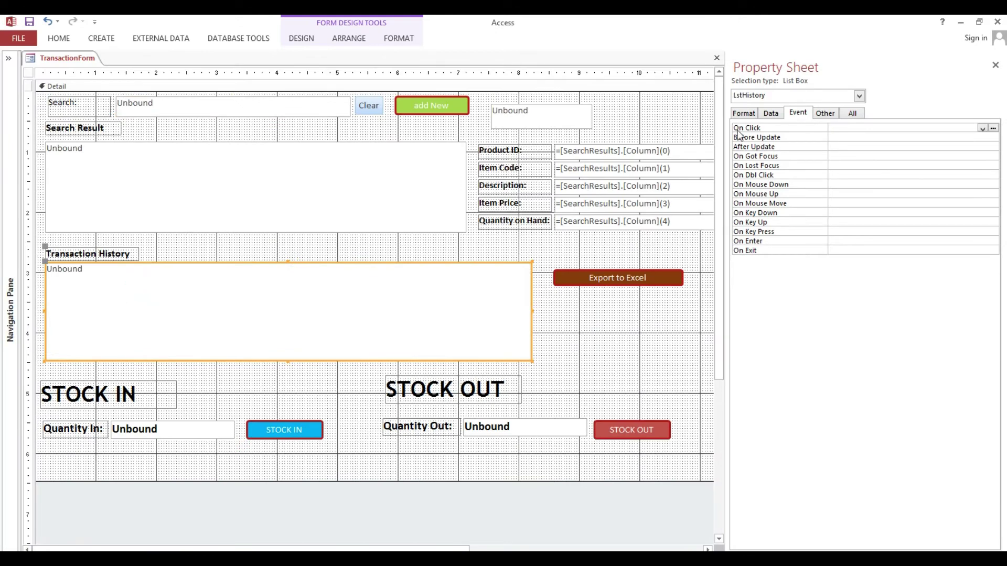
Copy the Transaction History list box's name, LstHistory, from its Other properties, then return to the code
left_click(819, 115)
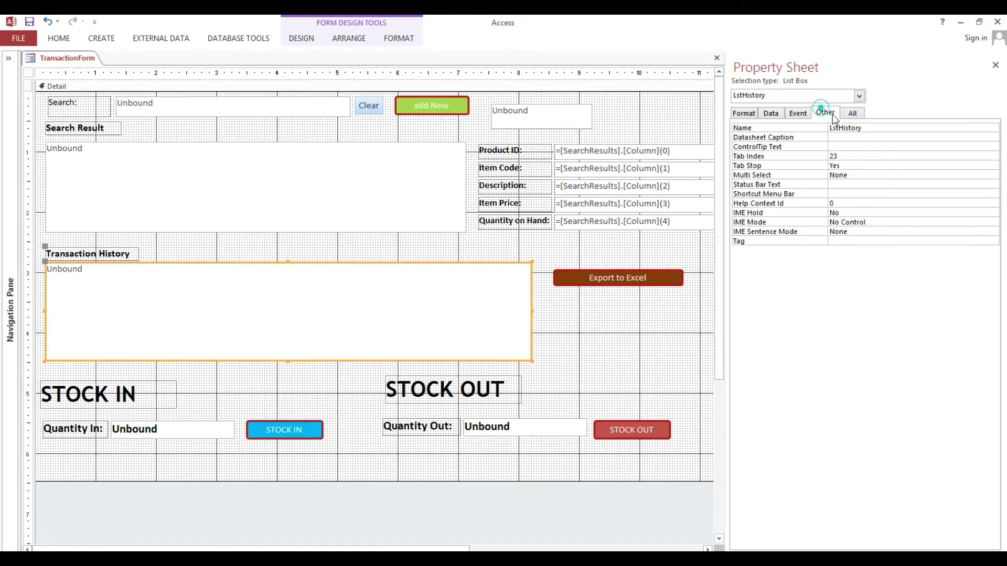
double_click(896, 127)
key("alt+Tab")
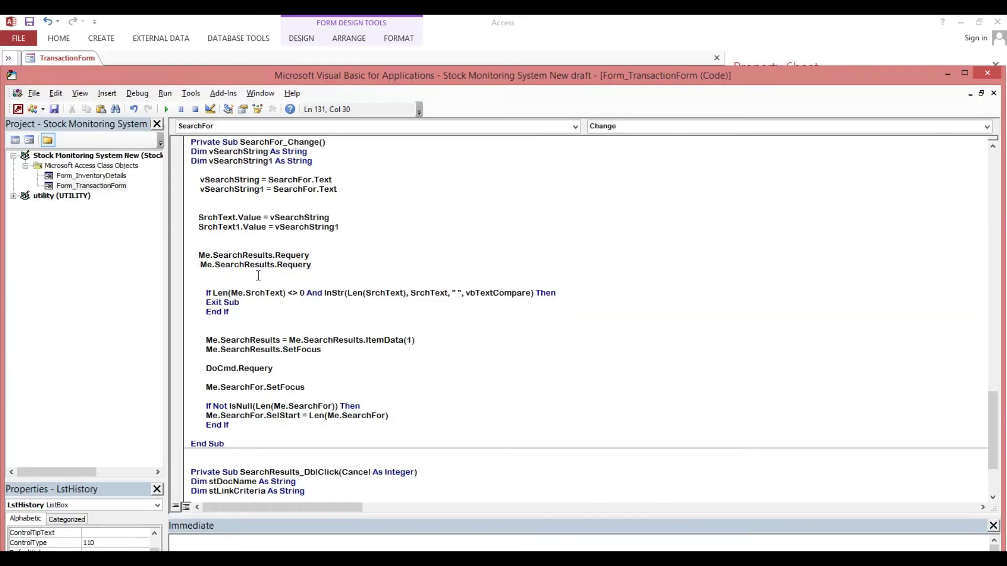
Change the second requery line to Me.LstHistory.Requery and fix its indentation
double_click(228, 266)
type("LstHistory")
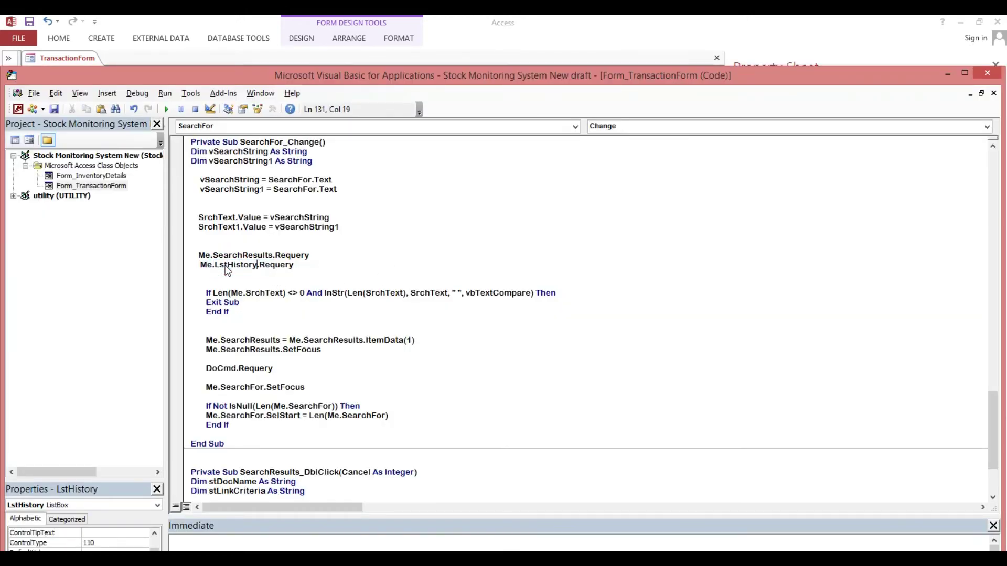
left_click(286, 274)
left_click_drag(199, 191, 365, 189)
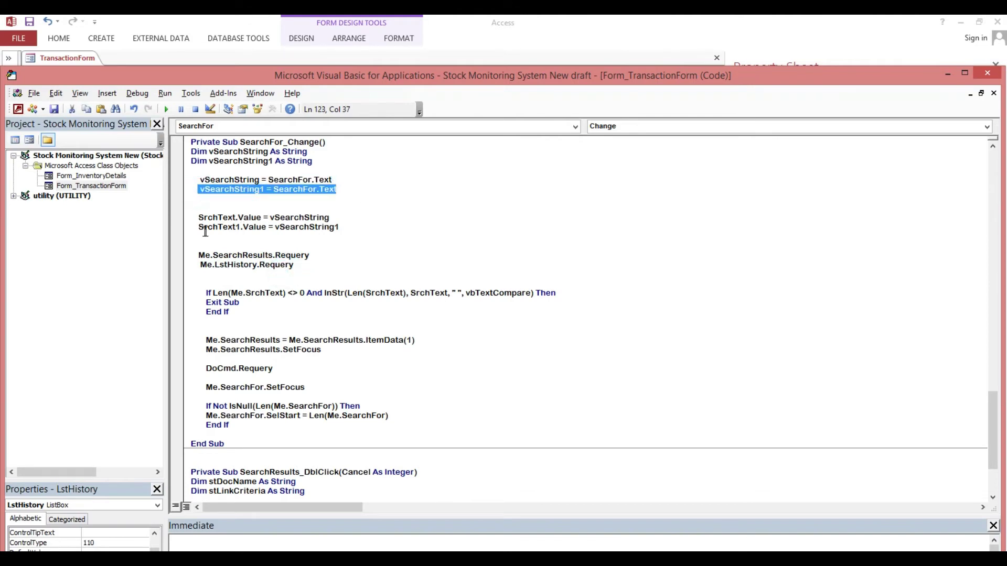
left_click_drag(196, 228, 375, 227)
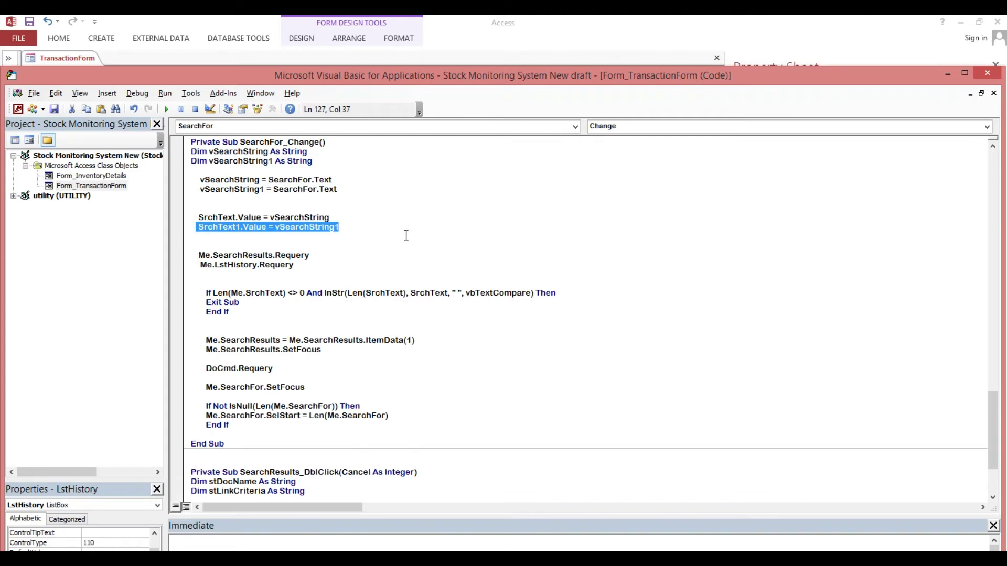
left_click(200, 266)
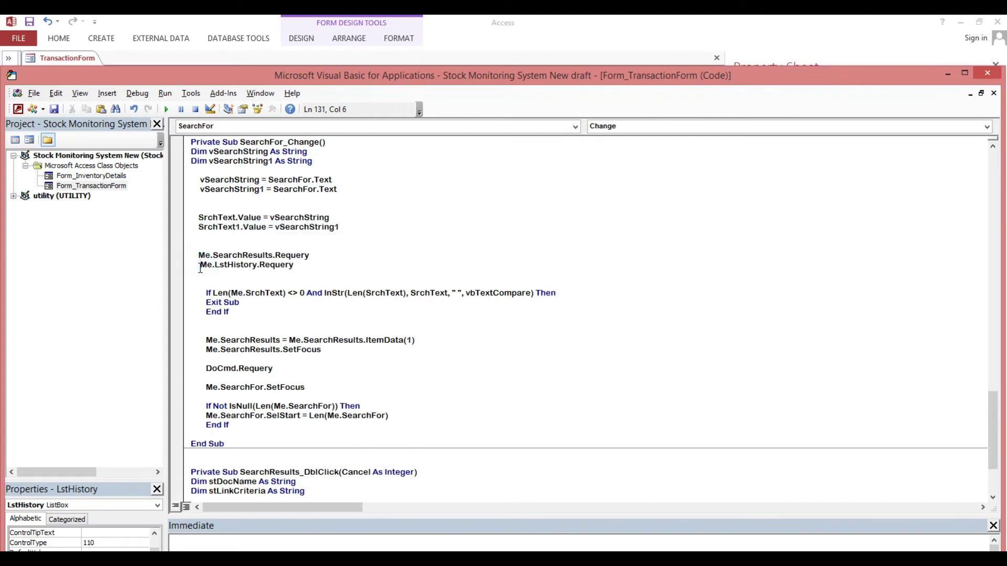
key("BackSpace")
Copy the If…Exit Sub…End If block and add blank lines below it
left_click_drag(205, 293, 250, 312)
left_click(251, 312)
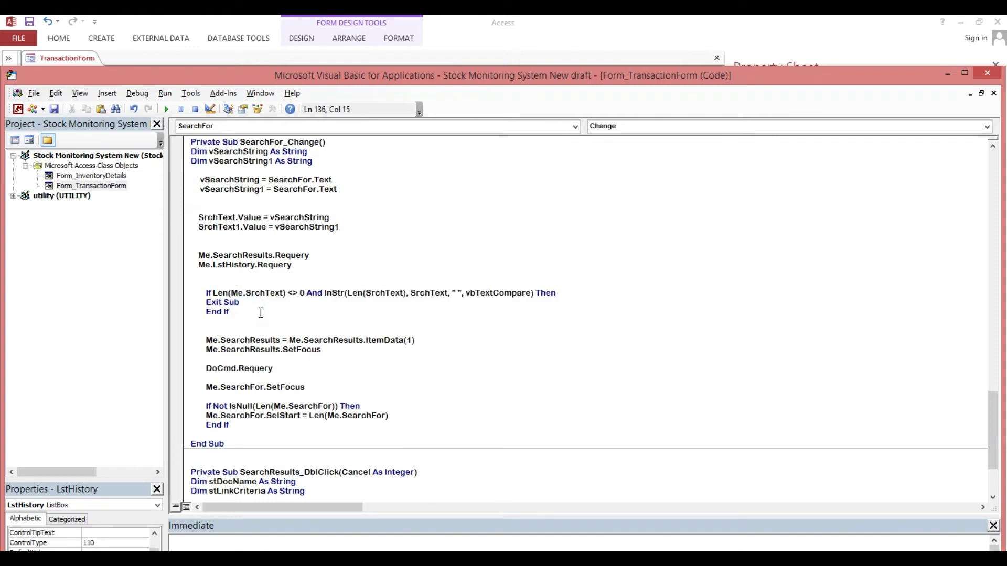
key("Return")
key("Return")
key("Return")
Paste a second If…Exit Sub block below the first, changing its three SrchText references to SrchText1
left_click(206, 321)
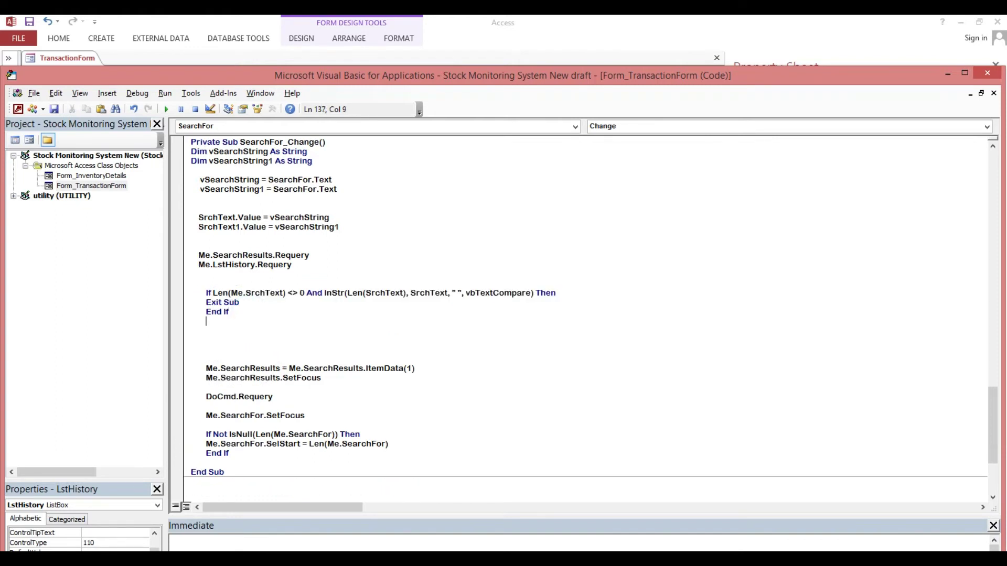
type("If Len(Me.SrchText) <> 0 And InStr(Len(SrchText), SrchText, \" \", vbTextCompare) Then Exit Sub End If")
left_click(228, 321)
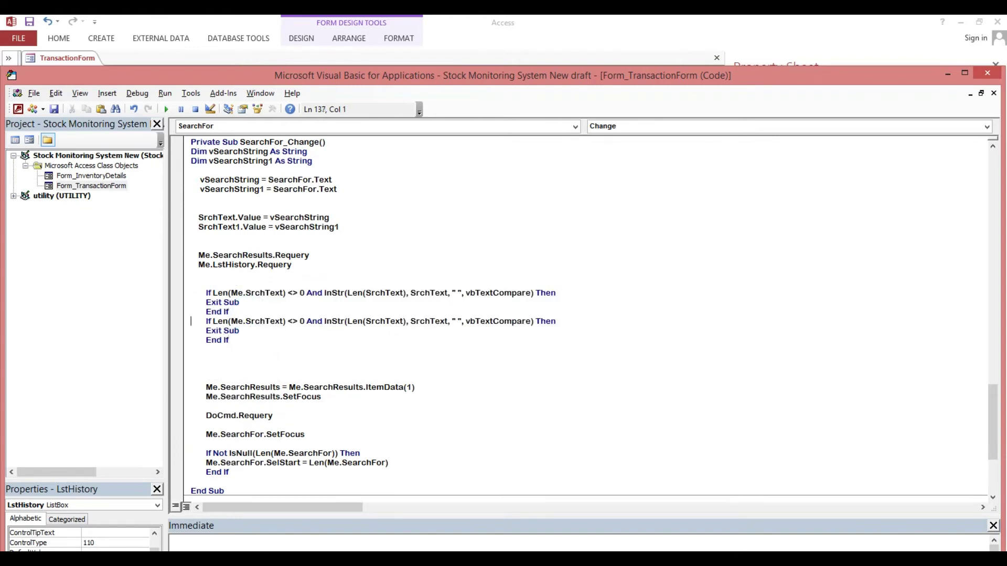
left_click(258, 311)
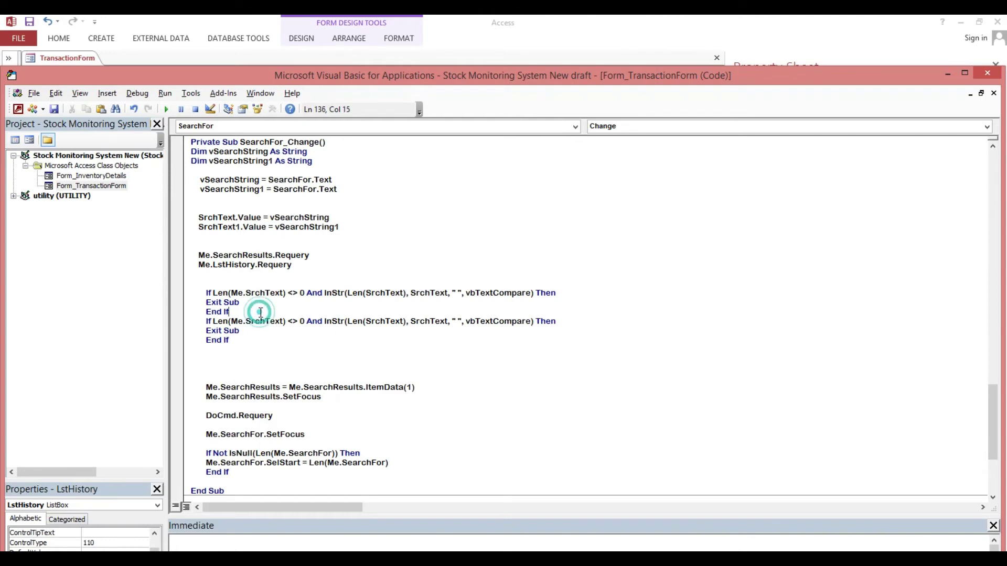
key("Return")
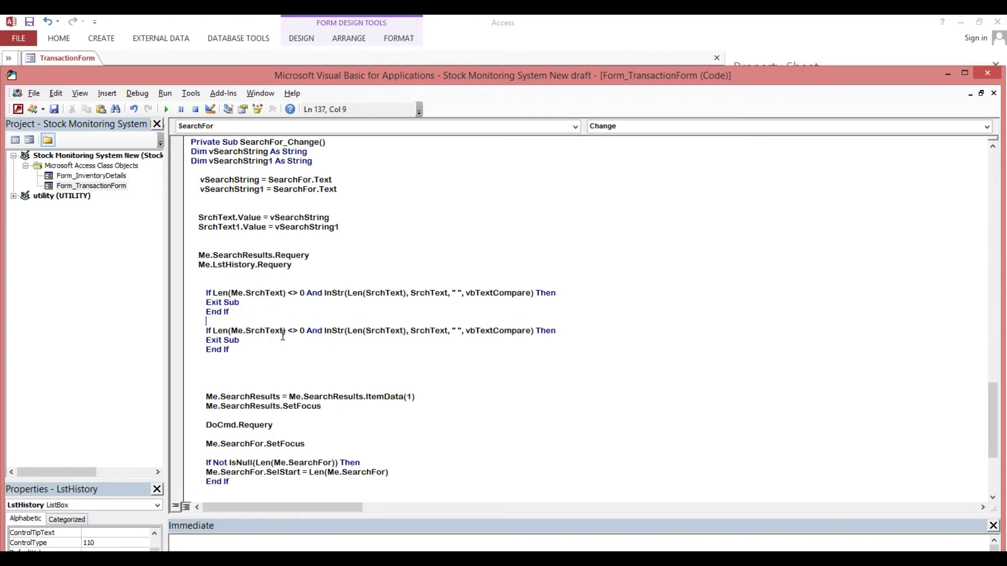
left_click(283, 332)
type("1")
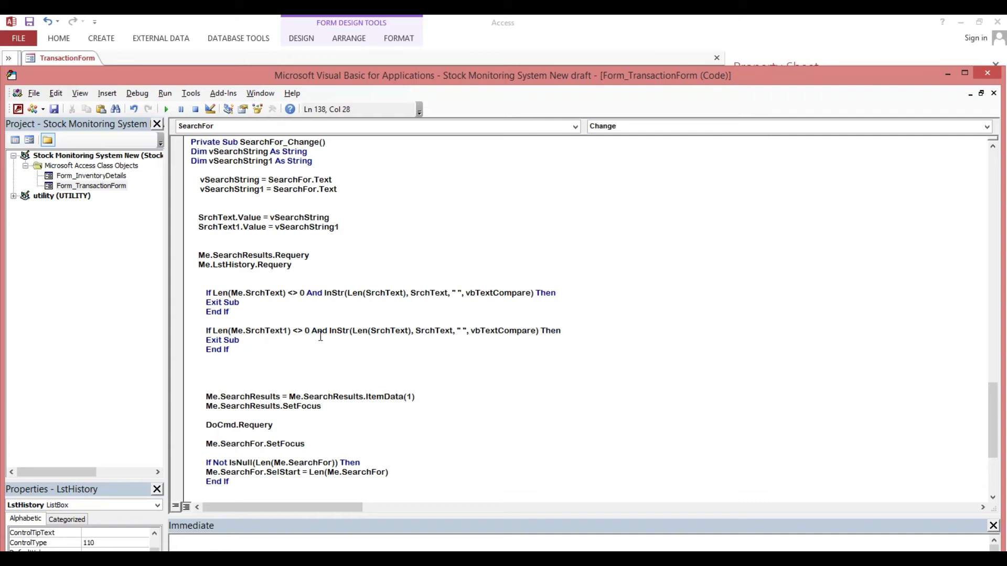
left_click(408, 331)
type("1")
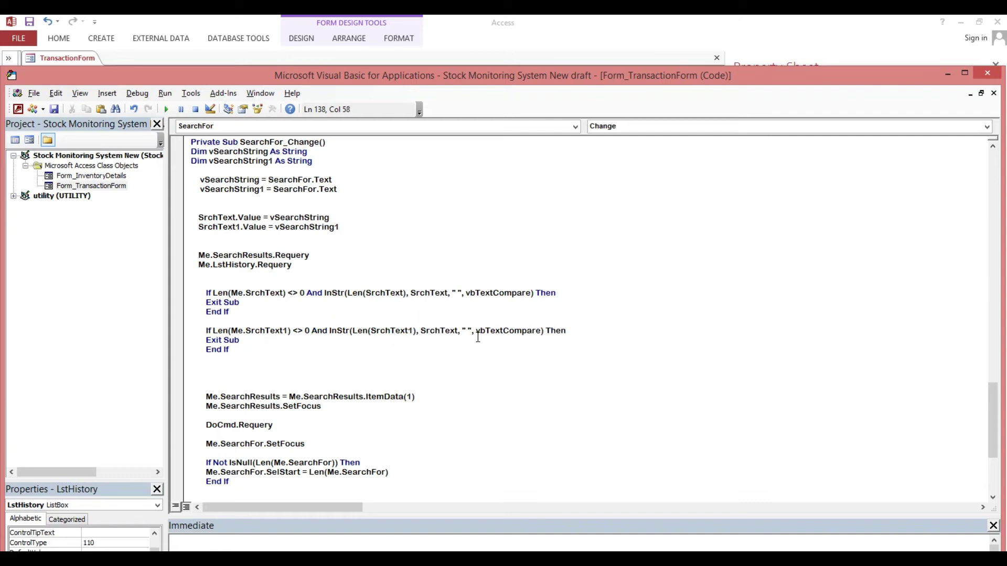
left_click(457, 331)
type("1")
left_click(311, 353)
scroll(296, 386, "down", 3)
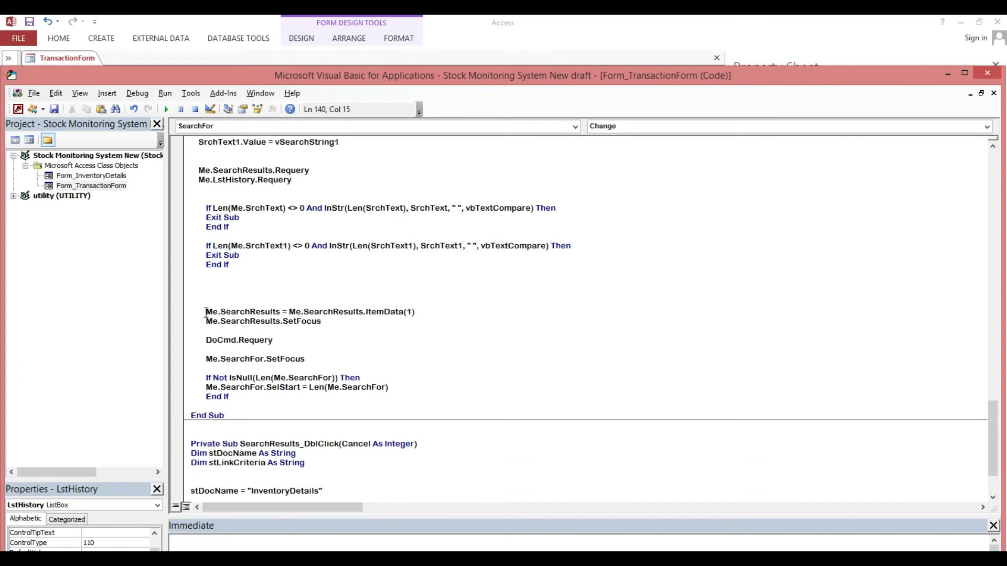
Add a Me.LstHistory = Me.LstHistory.ItemData(1) line below the SearchResults ItemData line
left_click_drag(206, 312, 458, 311)
key("ctrl+c")
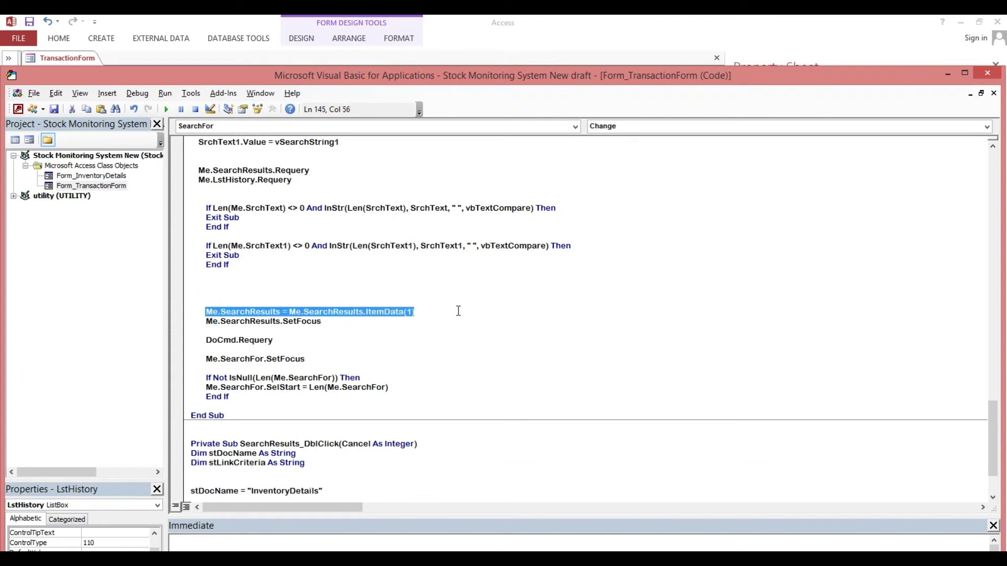
left_click(459, 312)
key("Return")
key("Return")
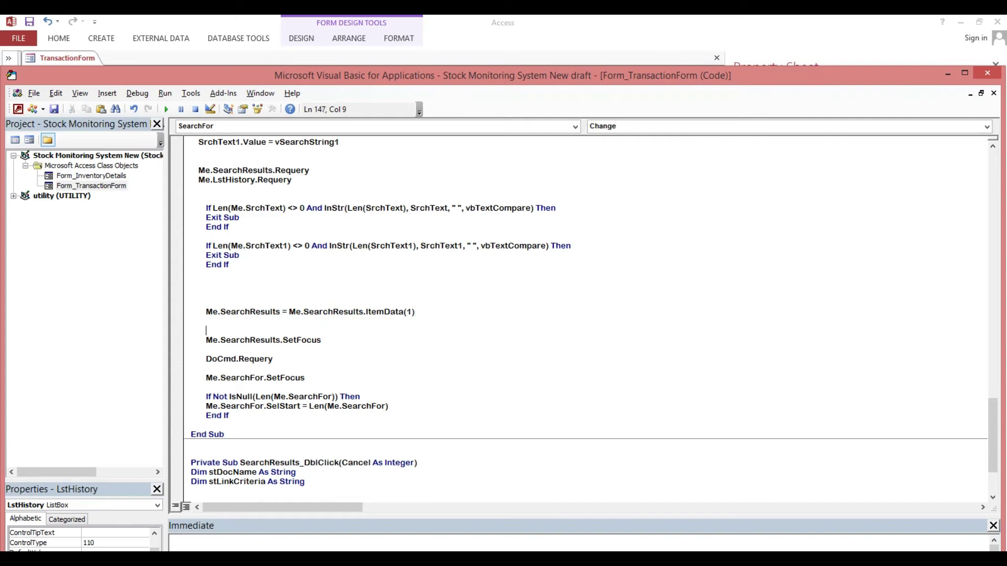
key("Up")
key("ctrl+v")
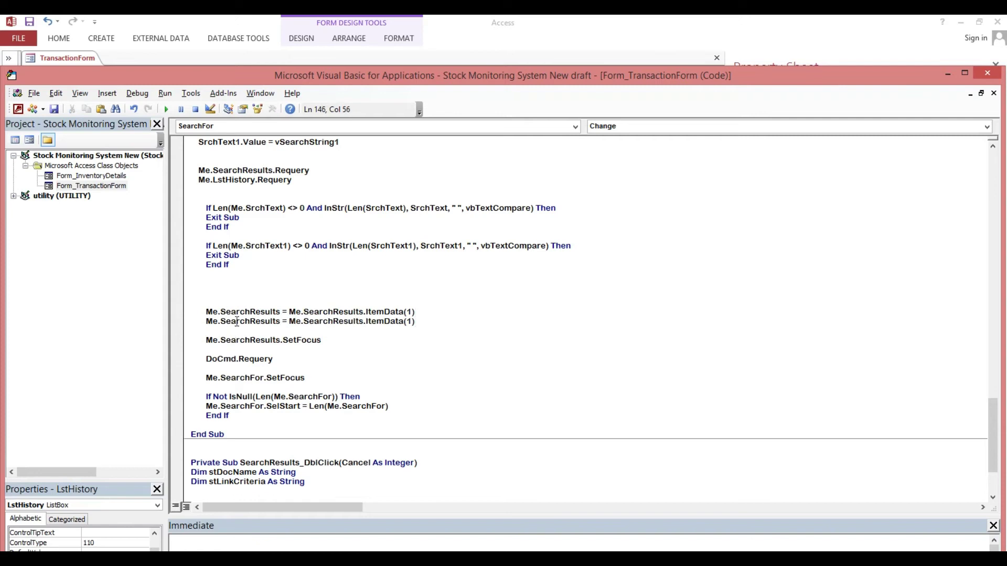
double_click(228, 181)
key("ctrl+c")
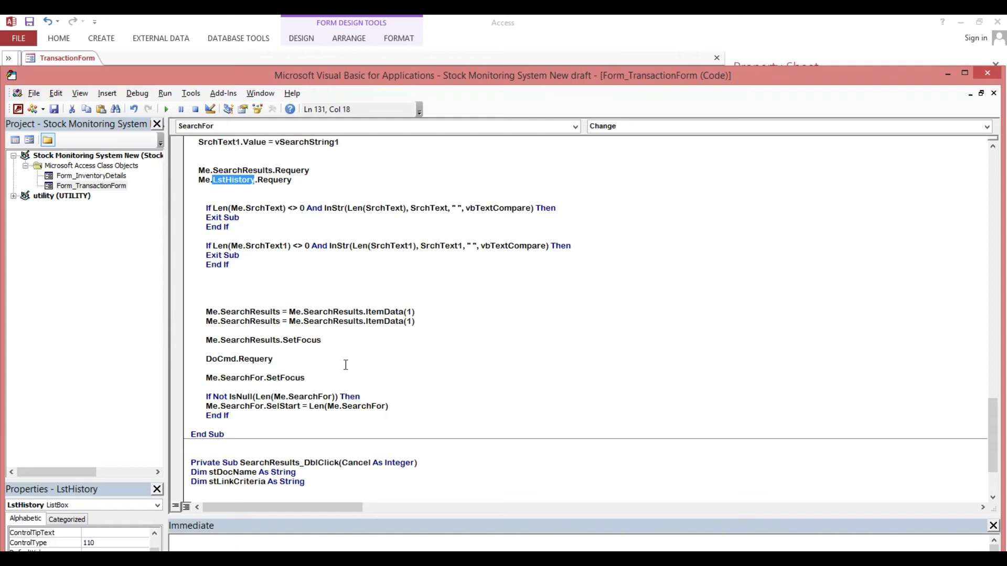
double_click(236, 321)
key("ctrl+v")
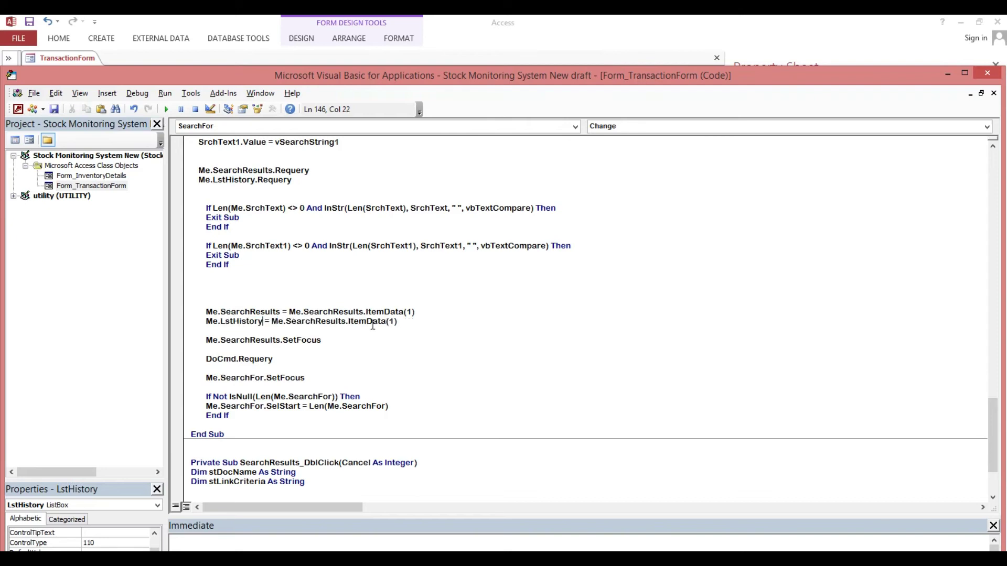
double_click(393, 322)
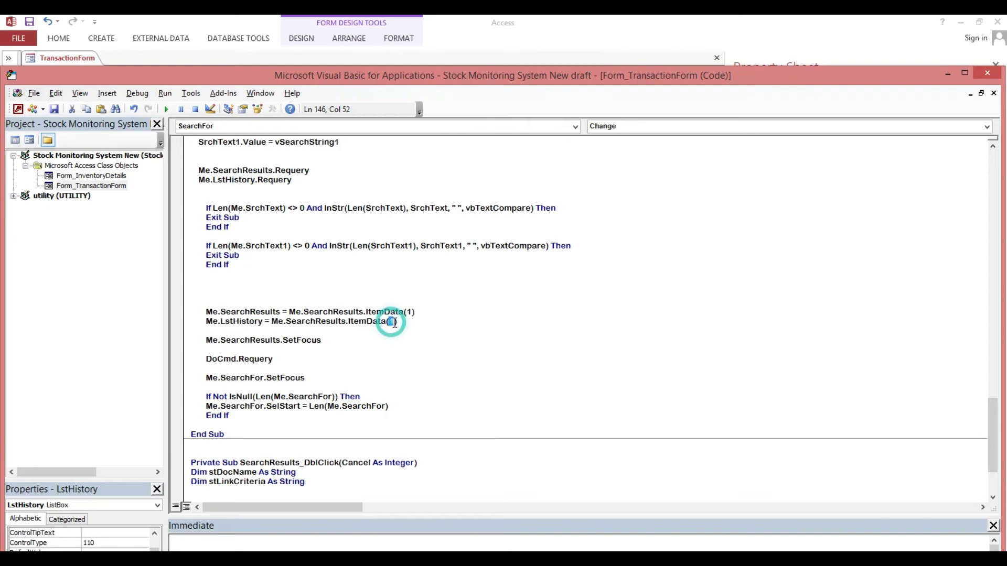
left_click(388, 296)
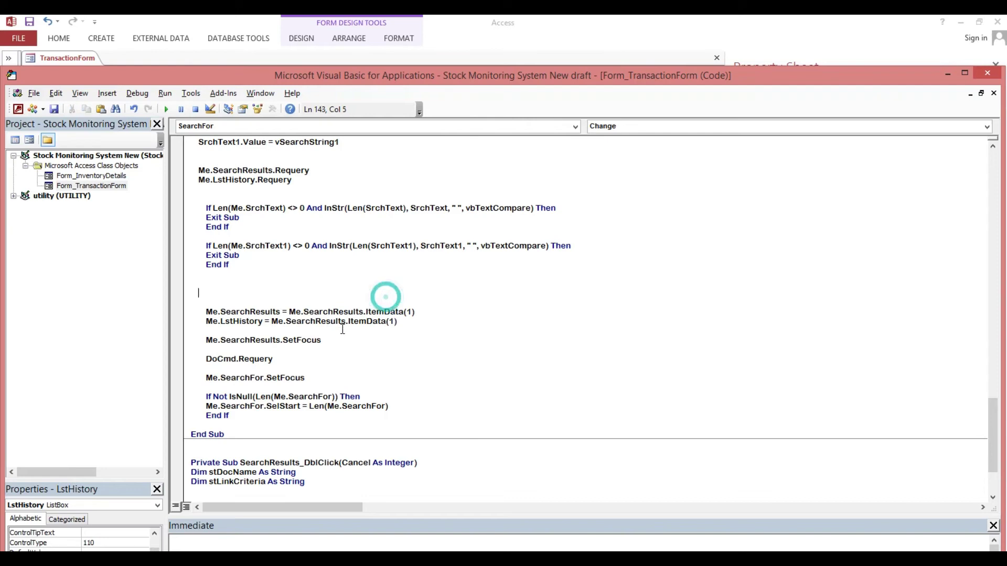
double_click(237, 321)
key("ctrl+c")
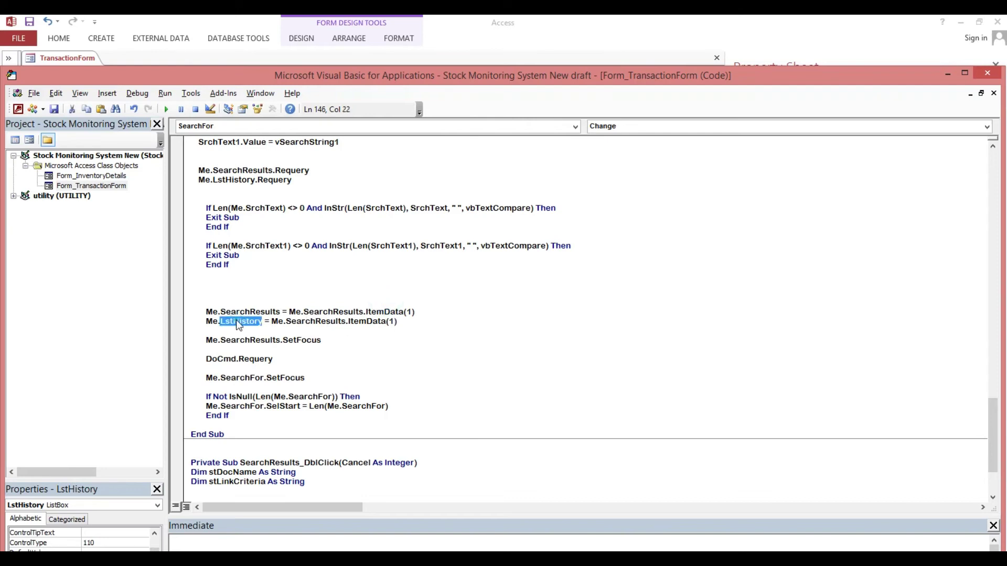
double_click(303, 321)
key("ctrl+v")
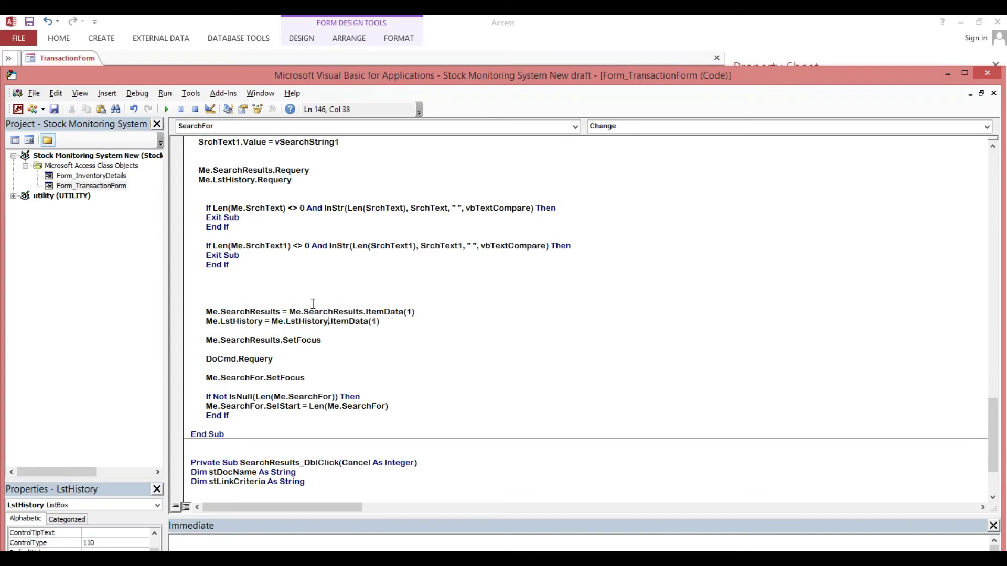
Review the code and the form's Search and SrchText1 boxes, then return to the code module
left_click(318, 282)
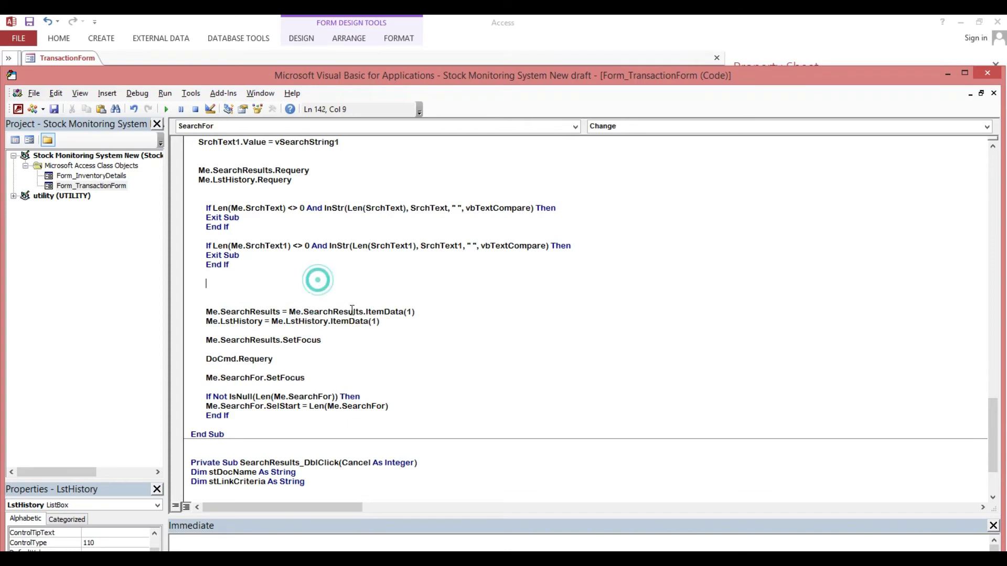
left_click(355, 348)
left_click(351, 274)
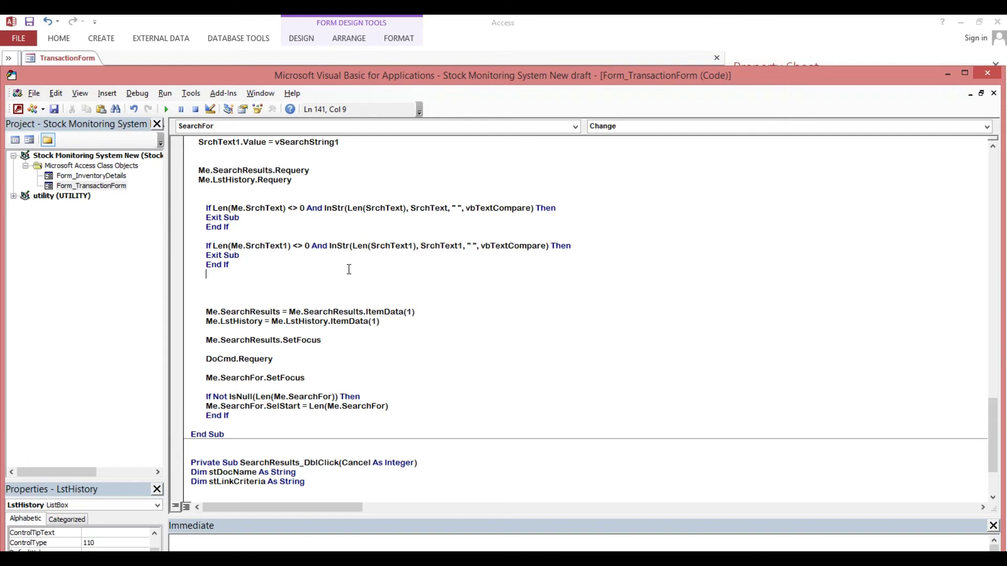
left_click(205, 345)
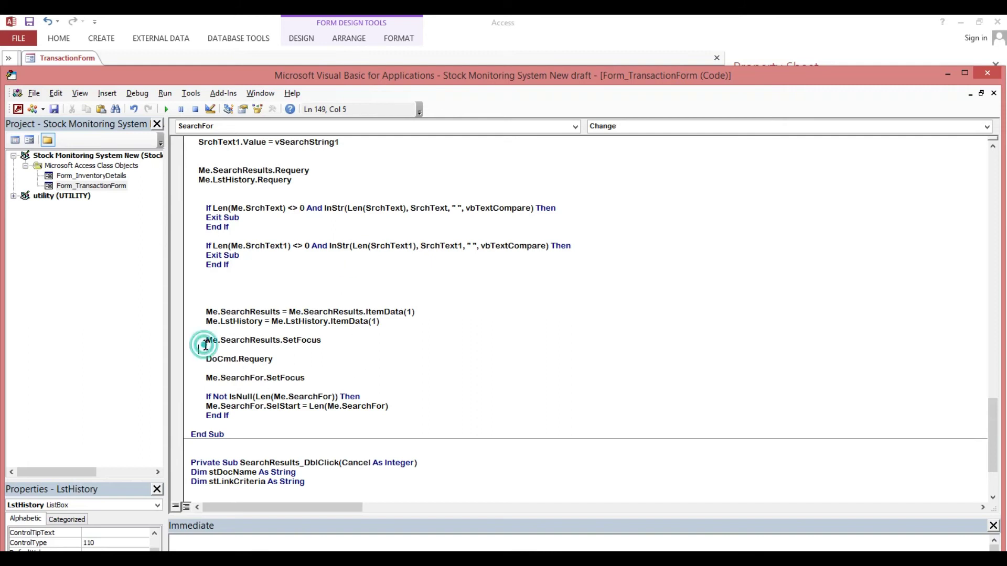
left_click_drag(205, 344, 277, 341)
left_click(351, 349)
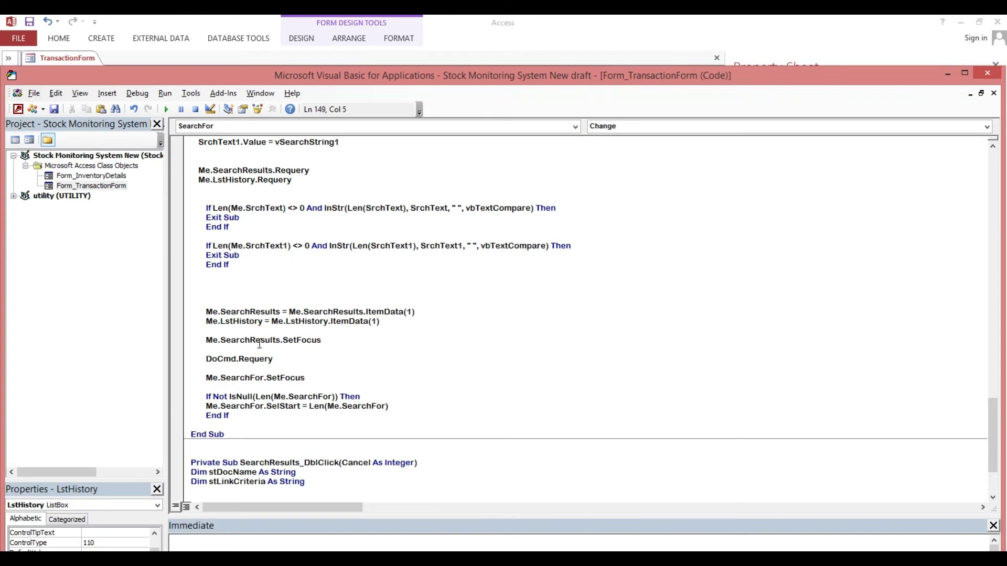
key("alt+F11")
left_click(151, 109)
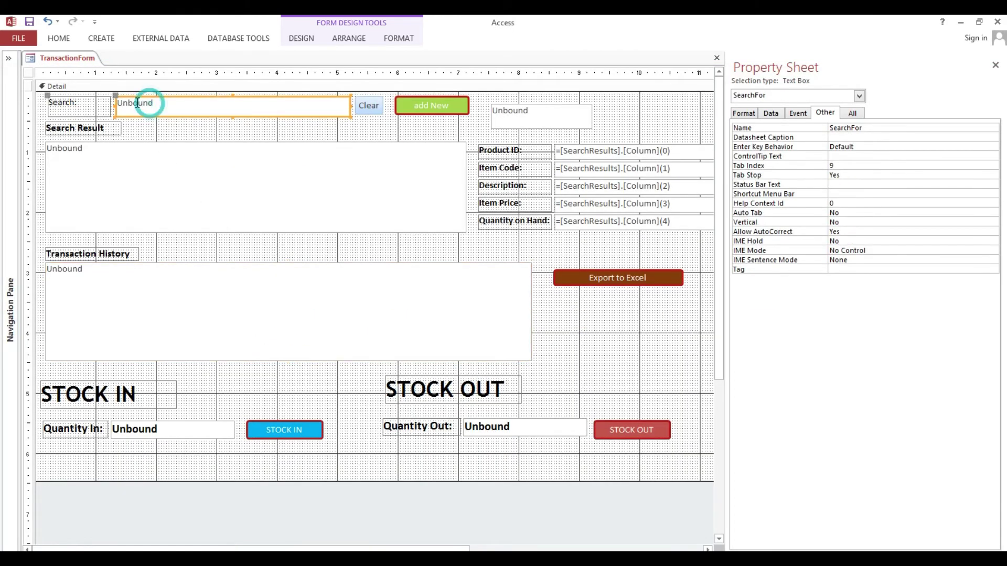
left_click(529, 122)
left_click(629, 125)
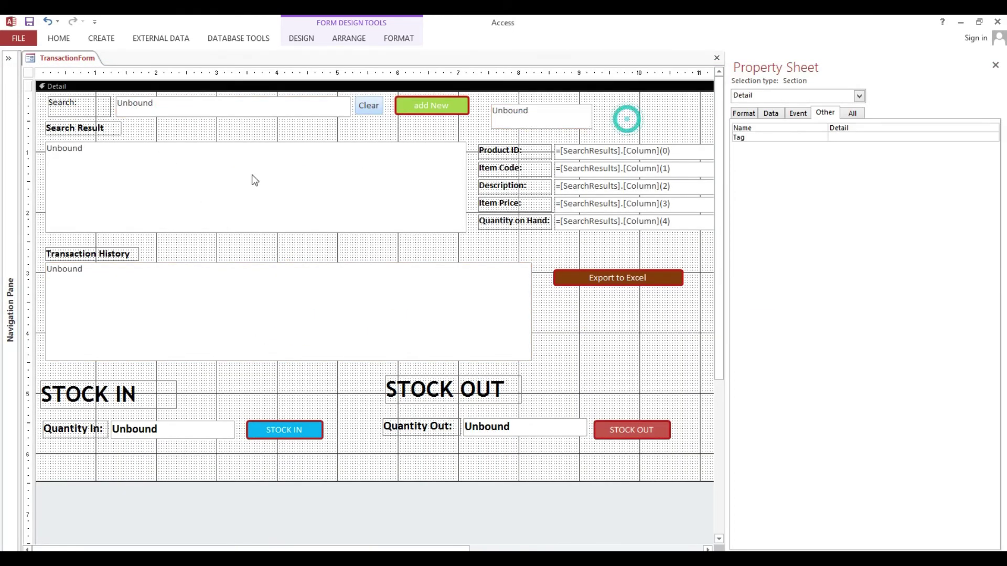
key("alt+F11")
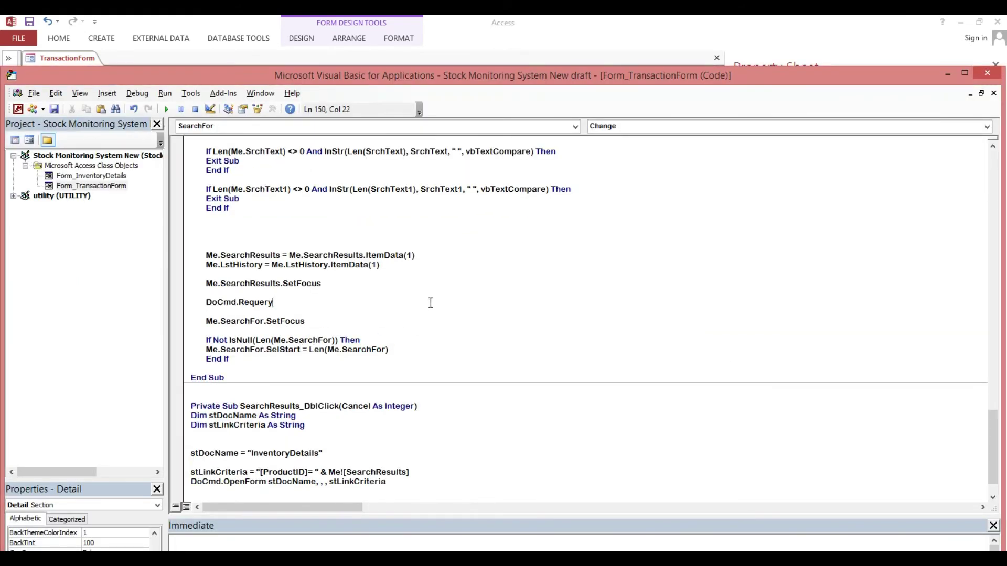
Compile the VBA project with Debug > Compile and scroll up to review SearchFor_Change
left_click(430, 302)
left_click(137, 94)
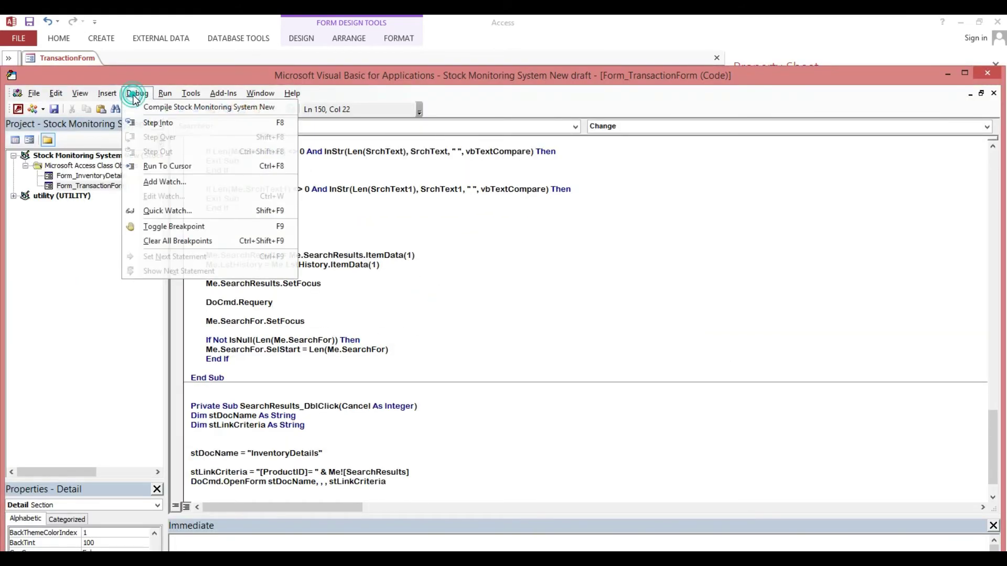
left_click(145, 107)
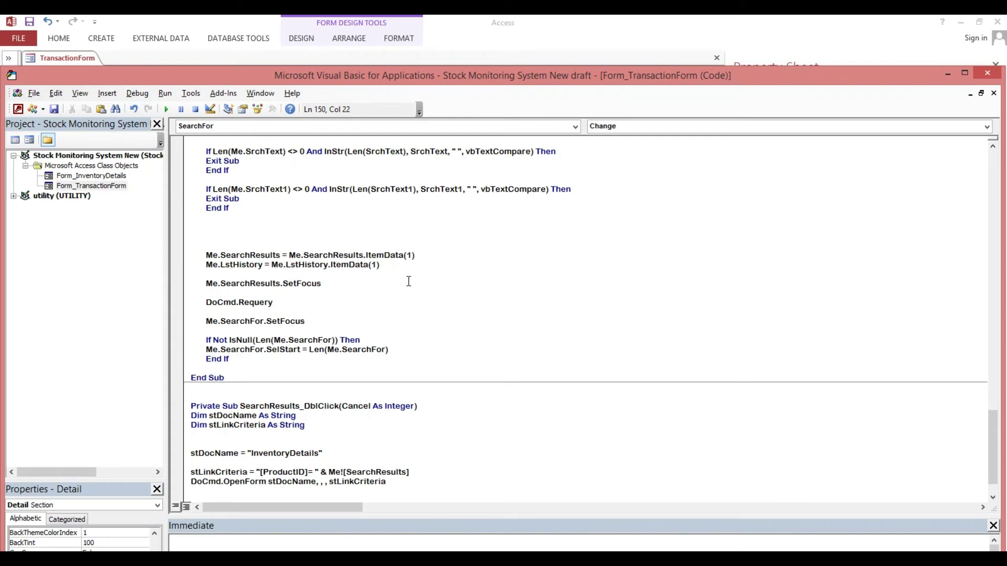
scroll(409, 281, "up", 5)
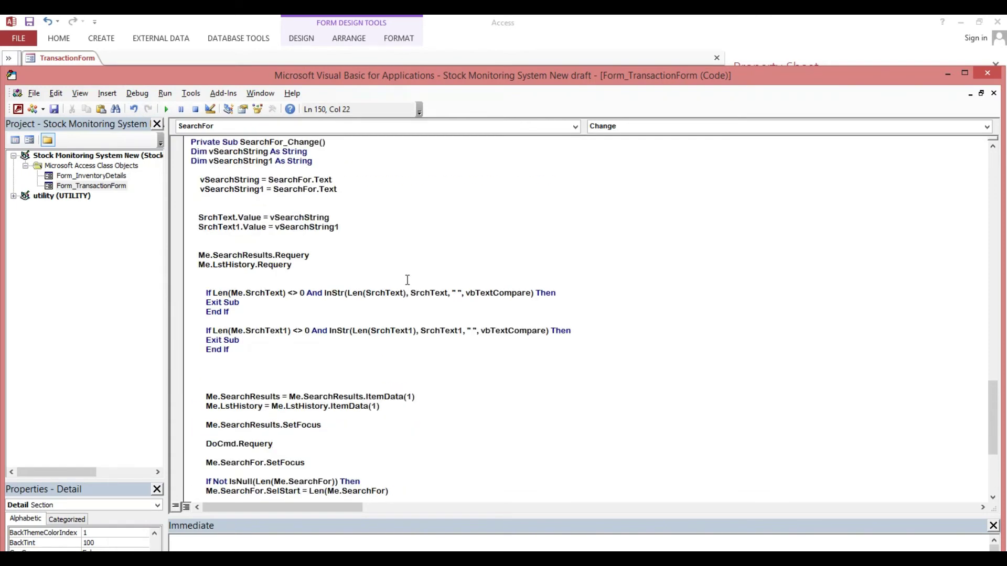
scroll(407, 280, "up", 4)
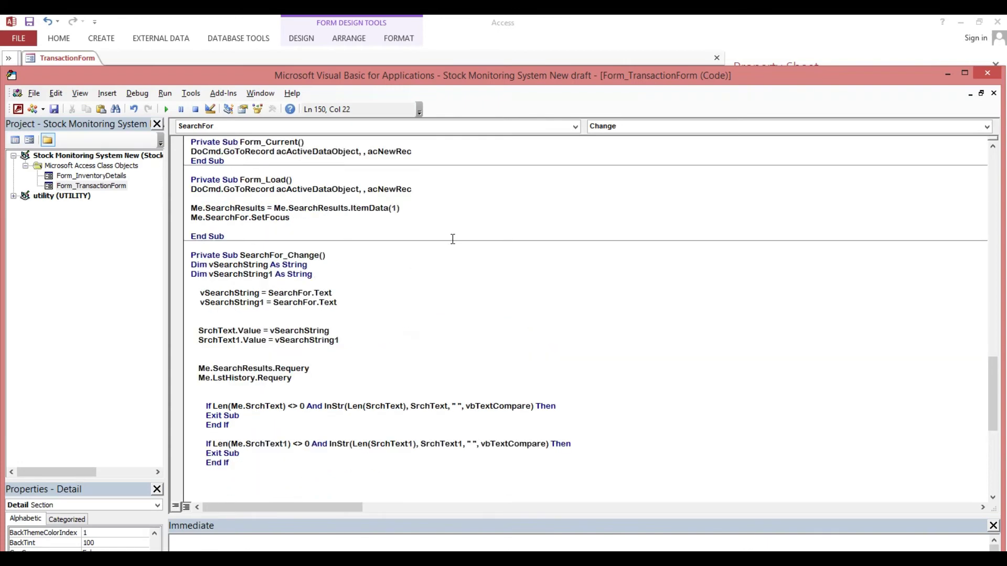
Close the VBA editor and run TransactionForm in Form view
left_click(987, 72)
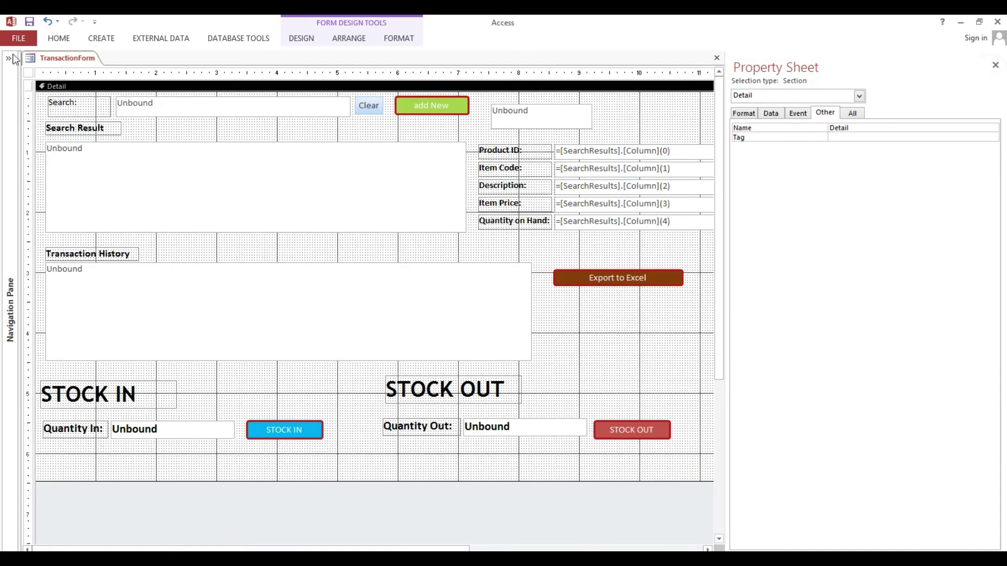
left_click(57, 39)
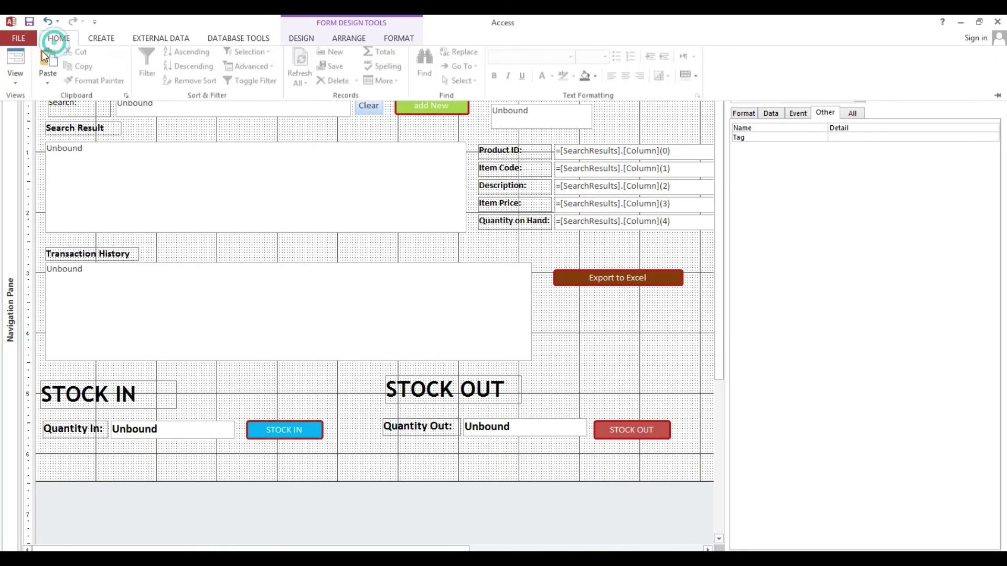
left_click(14, 60)
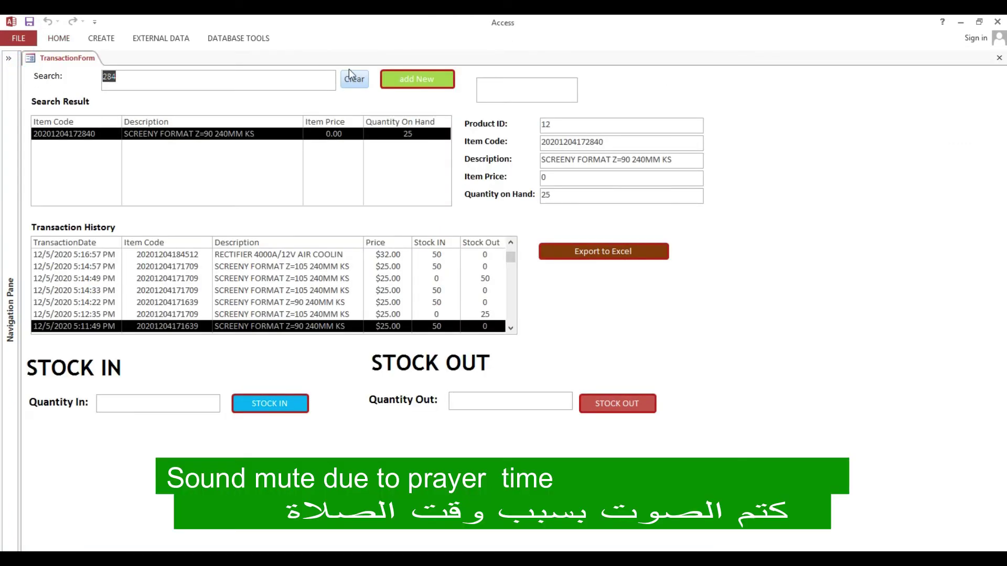
right_click(635, 95)
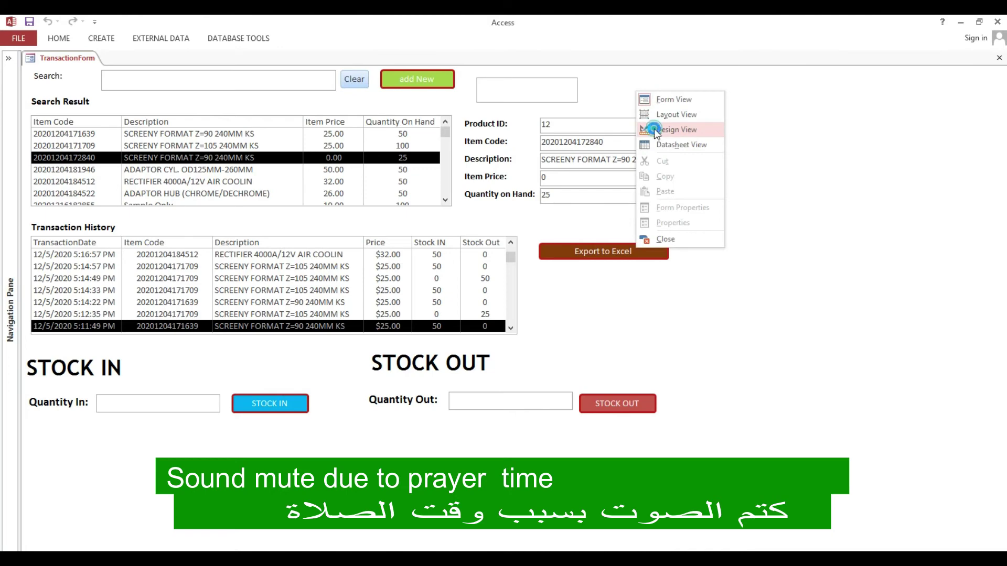
left_click(653, 129)
left_click(541, 122)
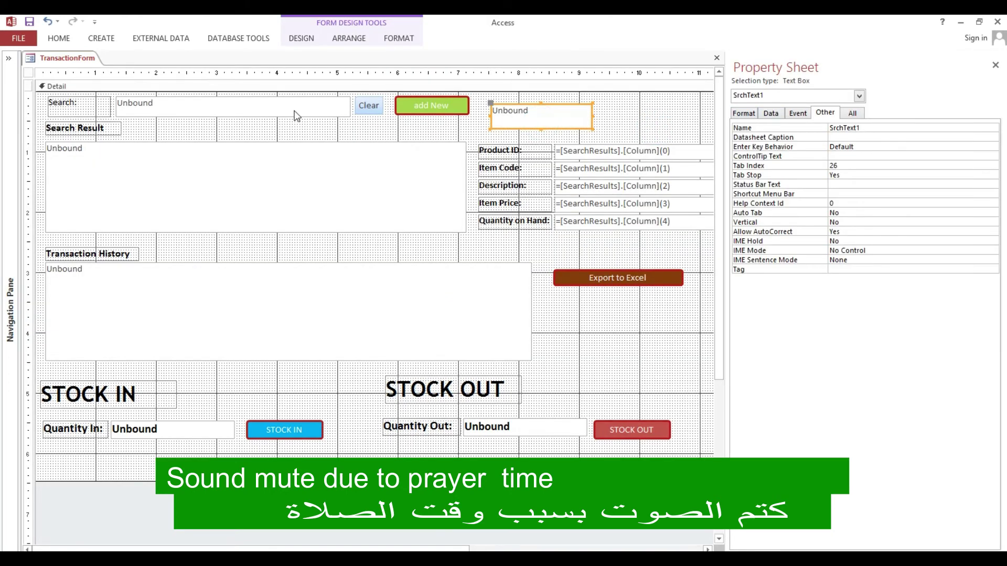
left_click(264, 112)
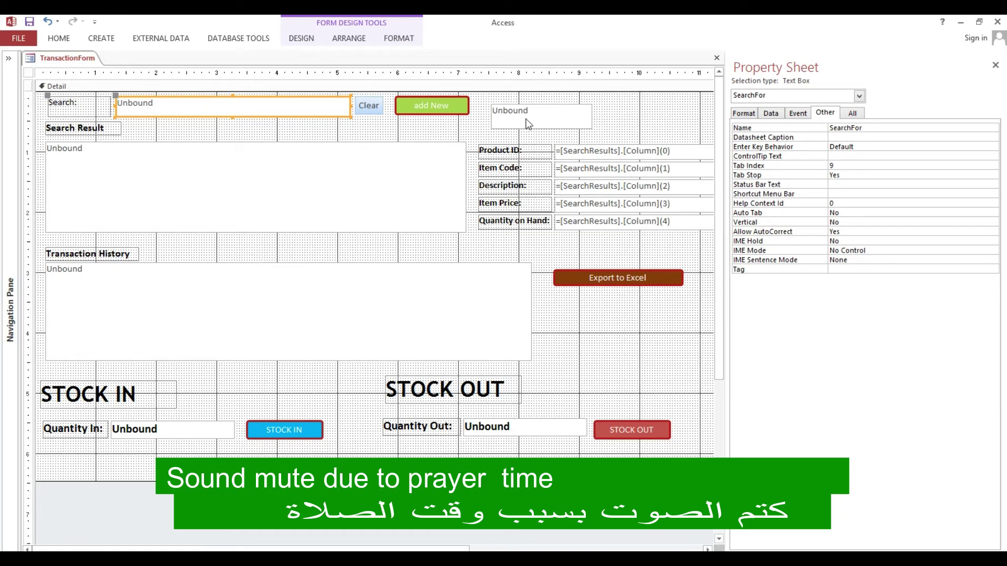
left_click(58, 38)
In Form view, search for 16 to filter both lists, then clear the search
left_click(15, 65)
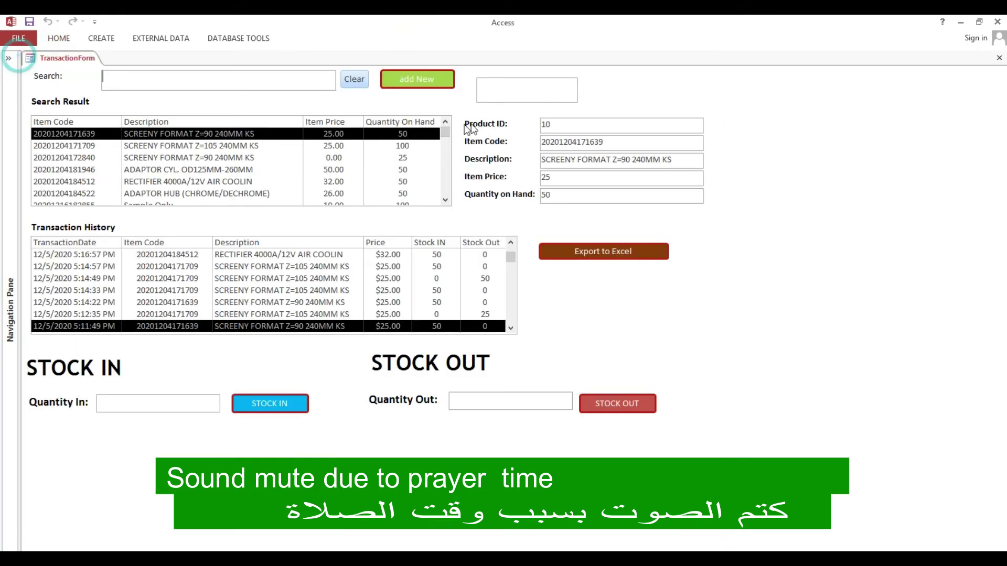
left_click(222, 84)
type("16")
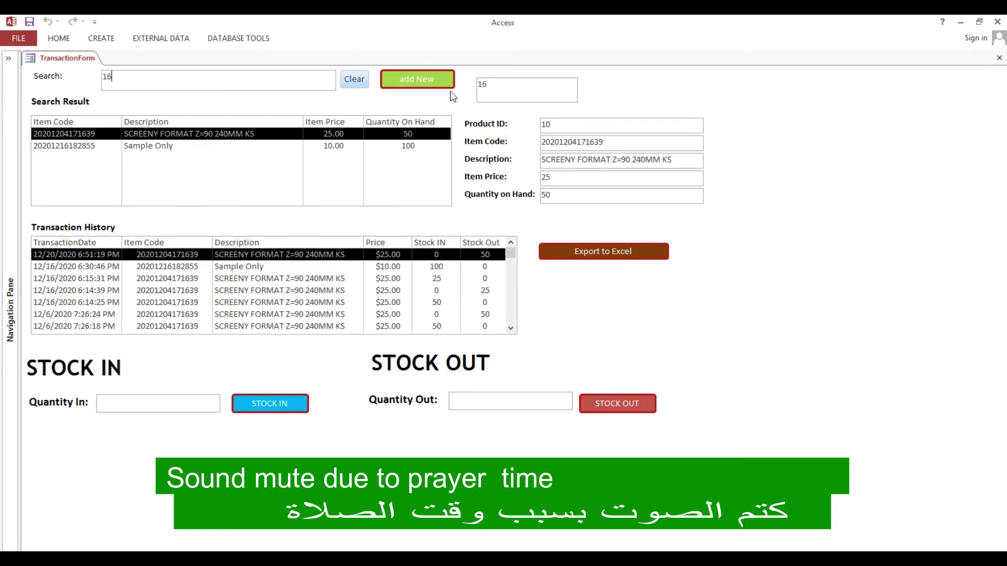
left_click(355, 79)
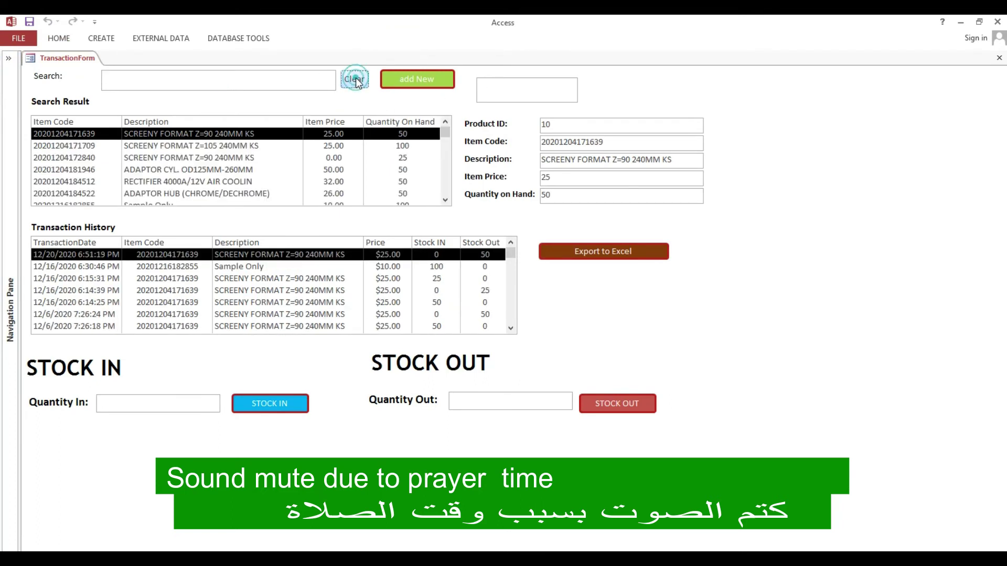
Switch TransactionForm to Design view and select the SrchText1 search box
right_click(369, 101)
left_click(392, 137)
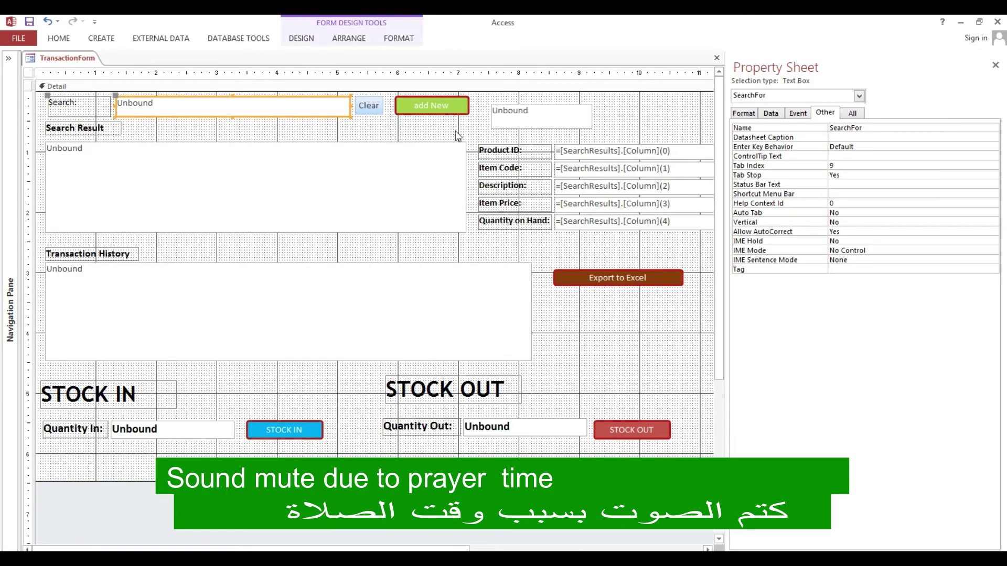
left_click(522, 120)
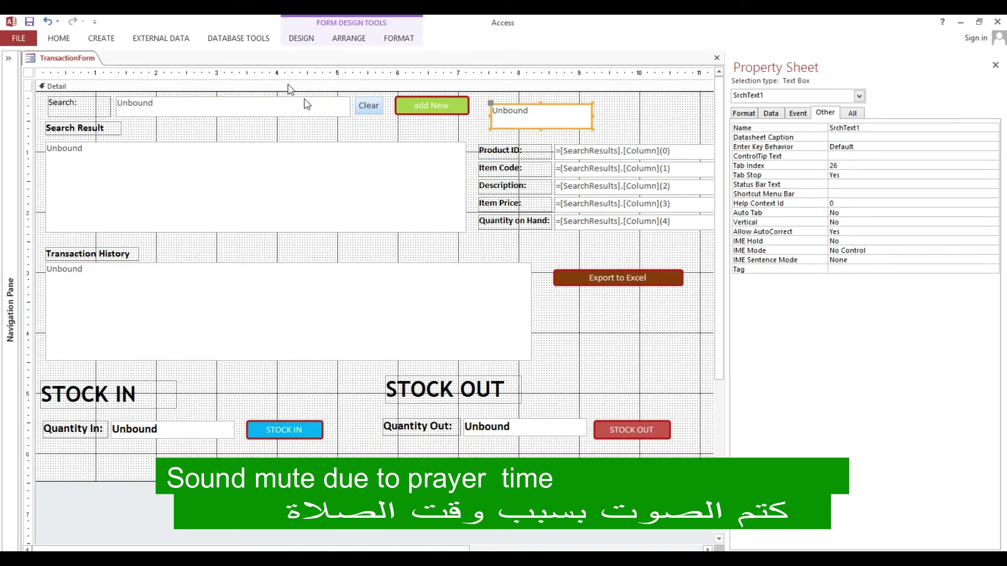
left_click(12, 22)
left_click(29, 21)
left_click(424, 128)
left_click(515, 128)
Review the cmdClear On Click code that empties SrchText1, then return to Form view
left_click(369, 106)
left_click(798, 114)
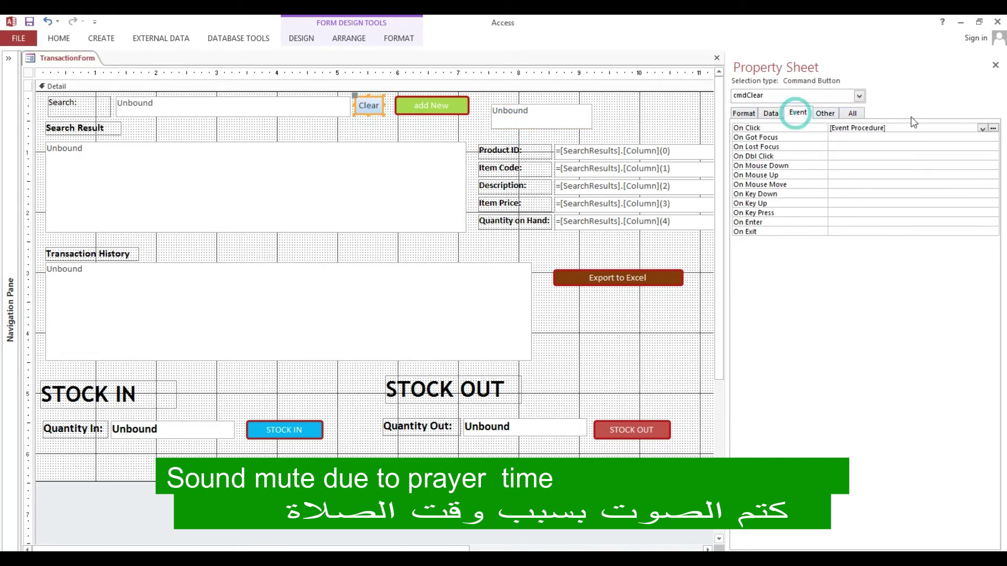
left_click(993, 128)
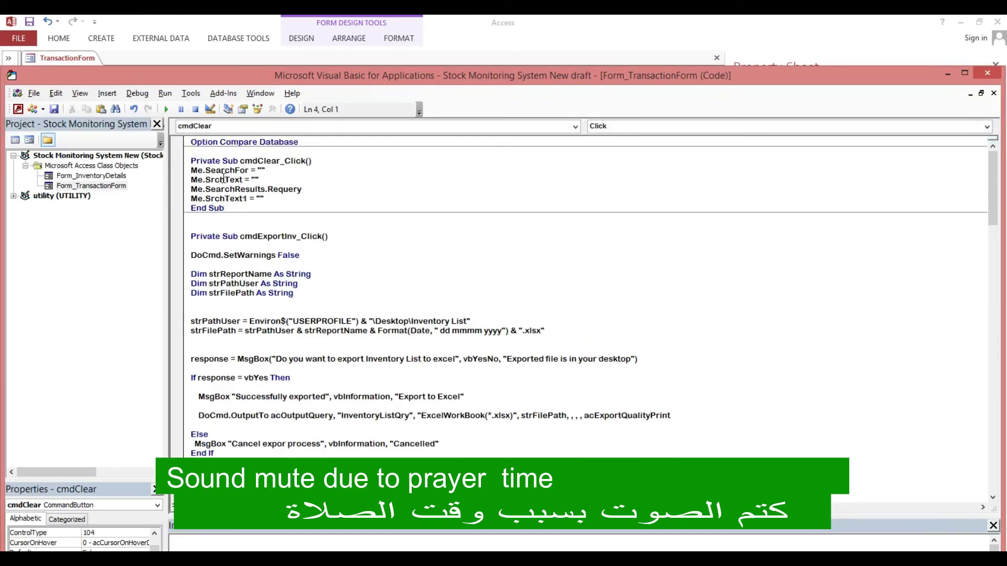
left_click(185, 200)
left_click(367, 199)
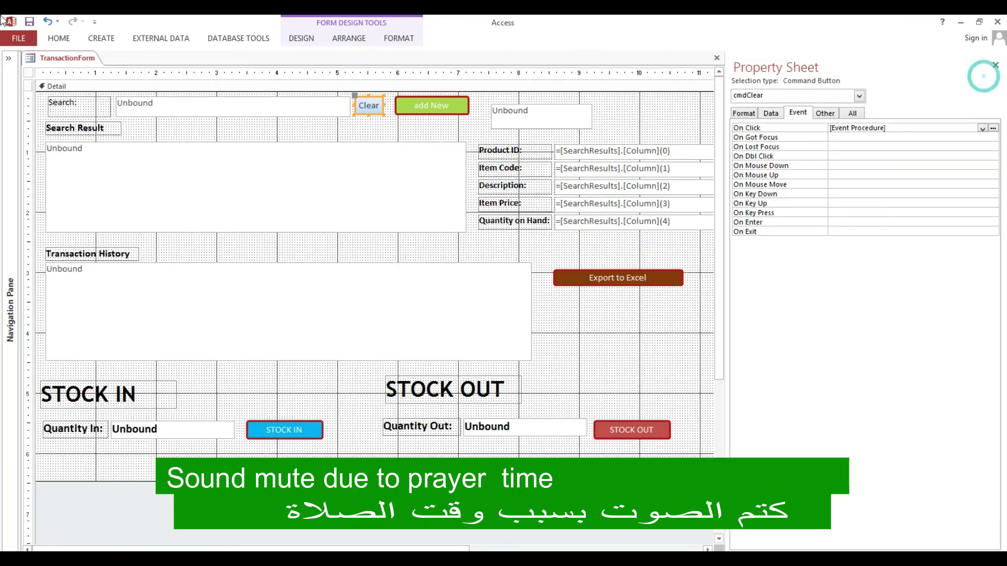
left_click(988, 72)
left_click(59, 37)
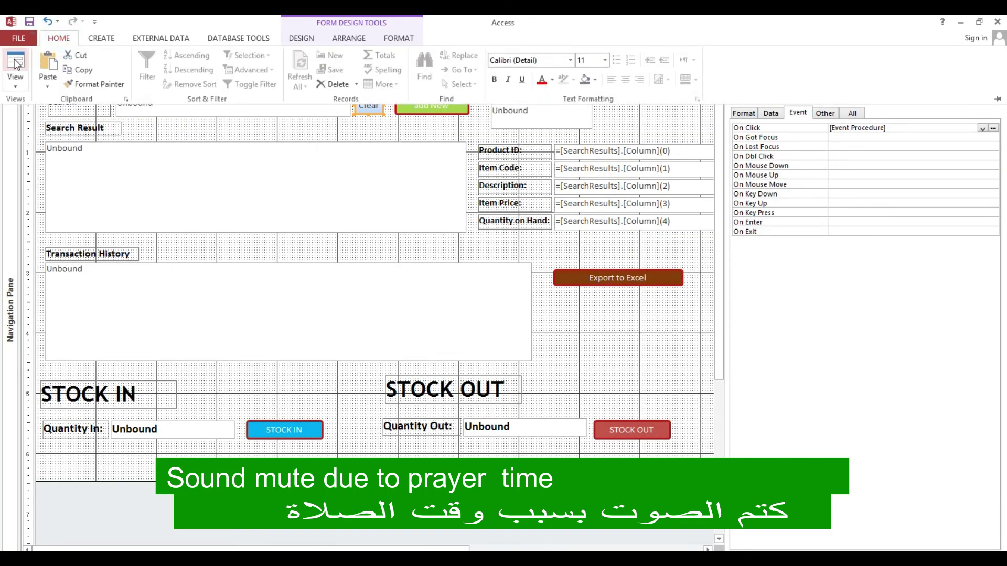
left_click(14, 65)
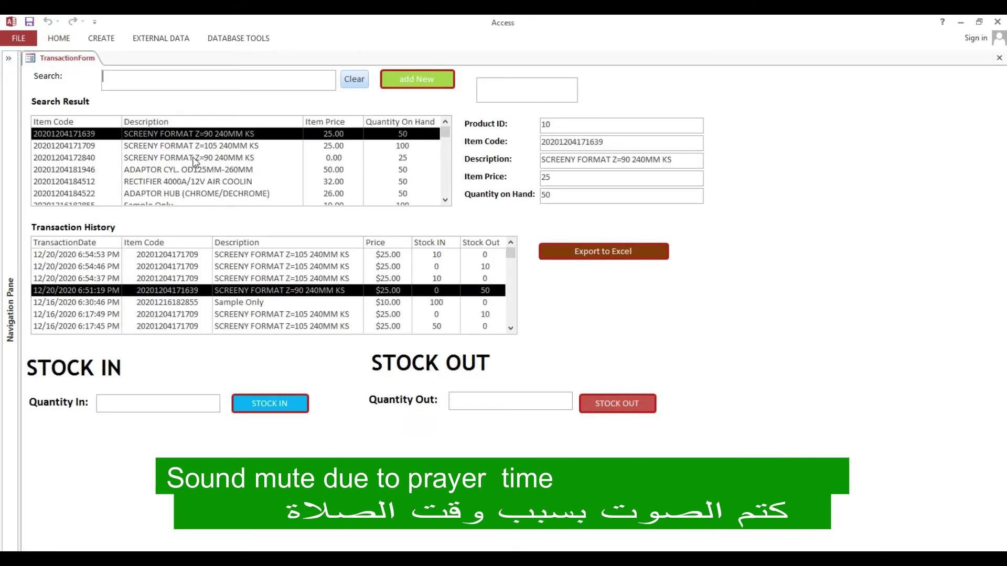
Select ADAPTOR CYL., search for 19, then clear so Search Result lists every item
left_click(79, 173)
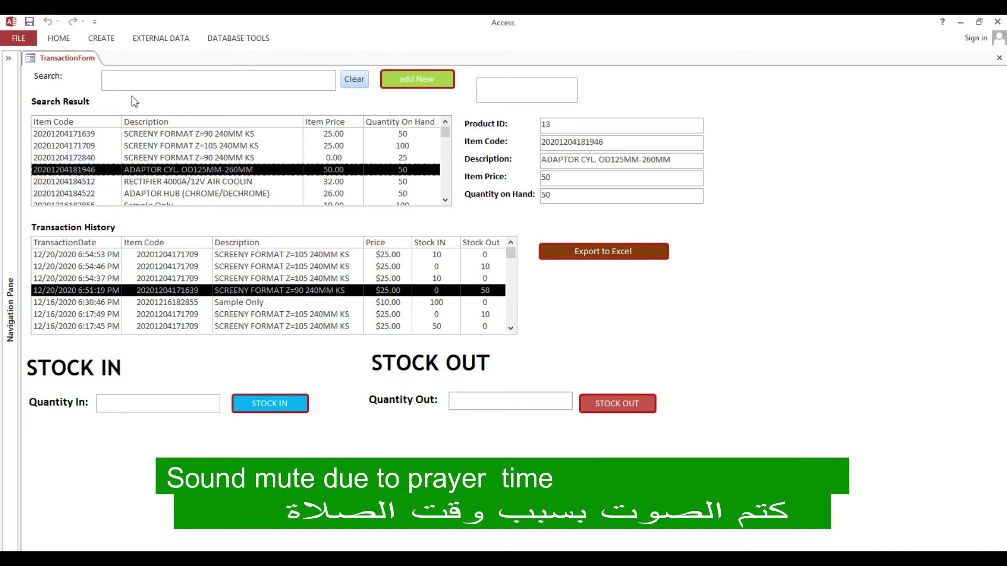
left_click(127, 83)
type("19")
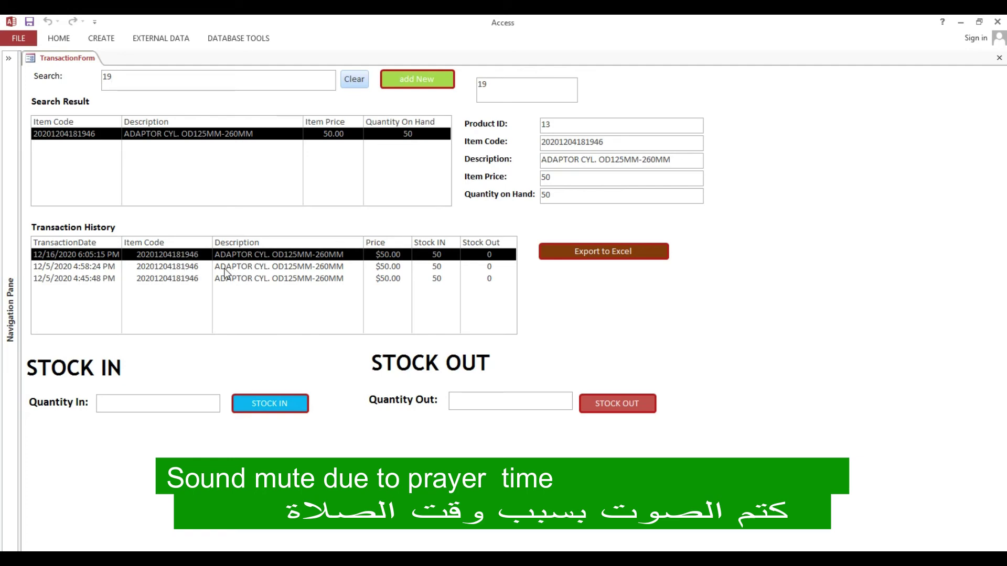
left_click(354, 80)
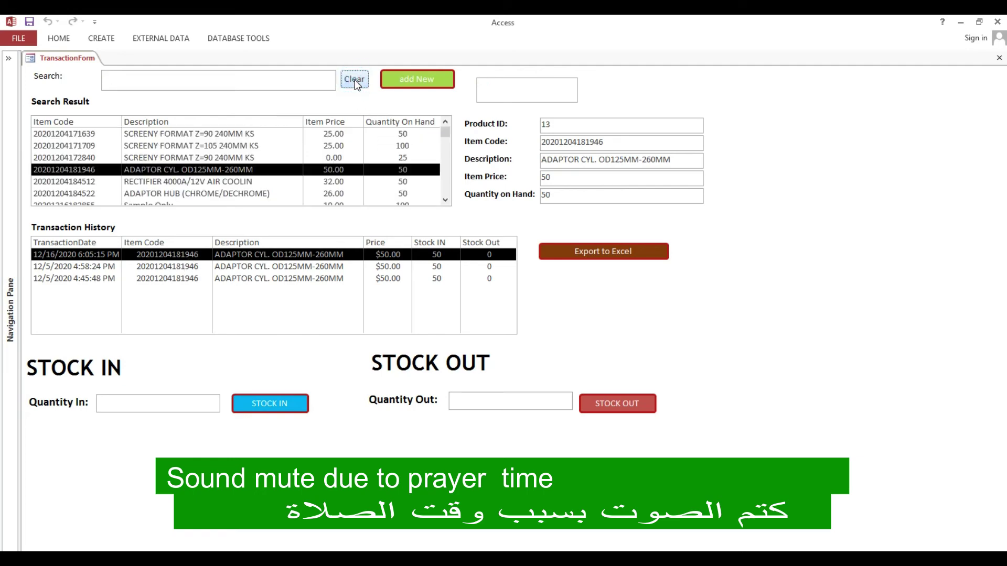
In Design view, duplicate the SearchResults Requery line in cmdClear_Click
right_click(613, 86)
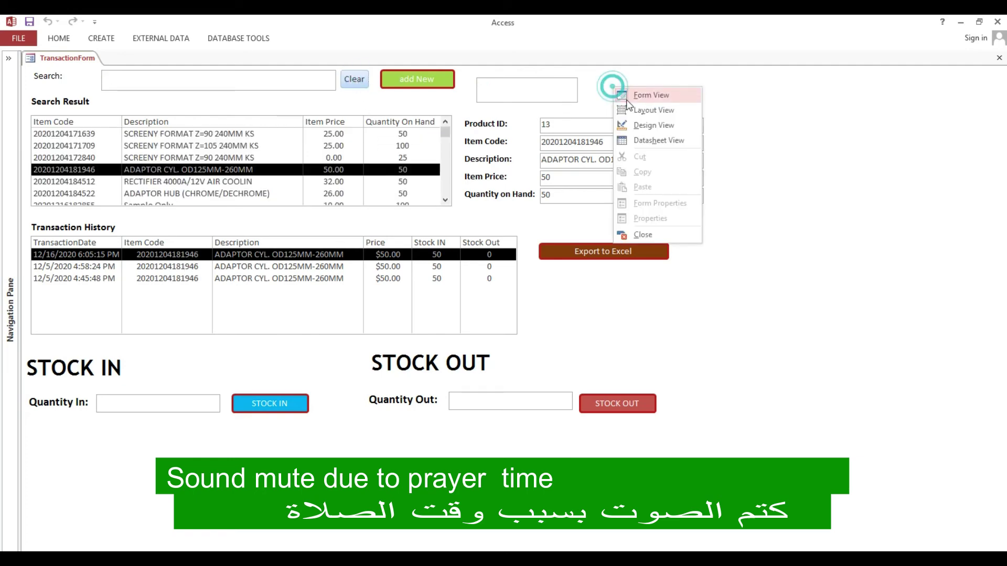
left_click(638, 127)
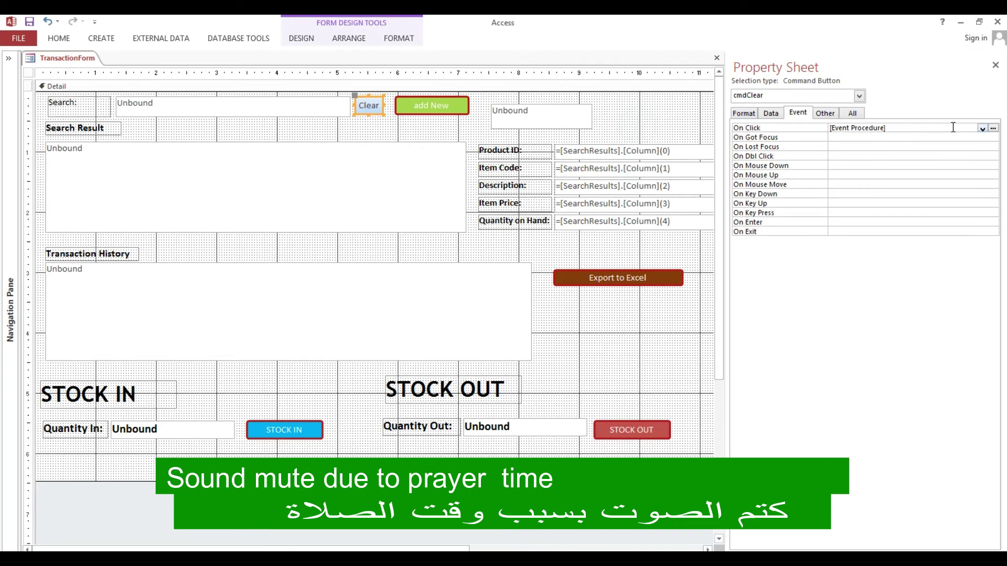
left_click(993, 128)
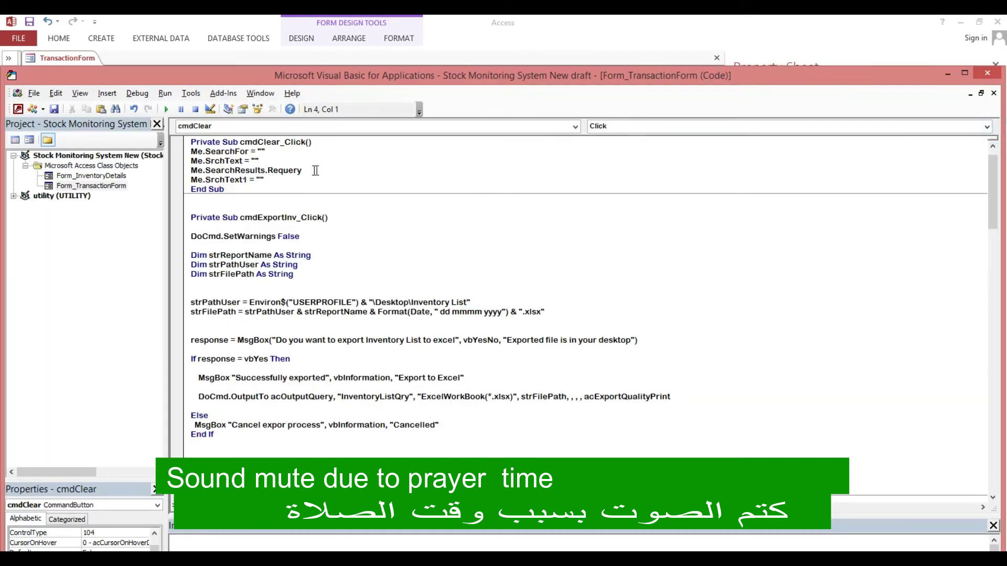
left_click_drag(304, 170, 182, 167)
key("ctrl+c")
left_click(344, 173)
key("Return")
key("ctrl+v")
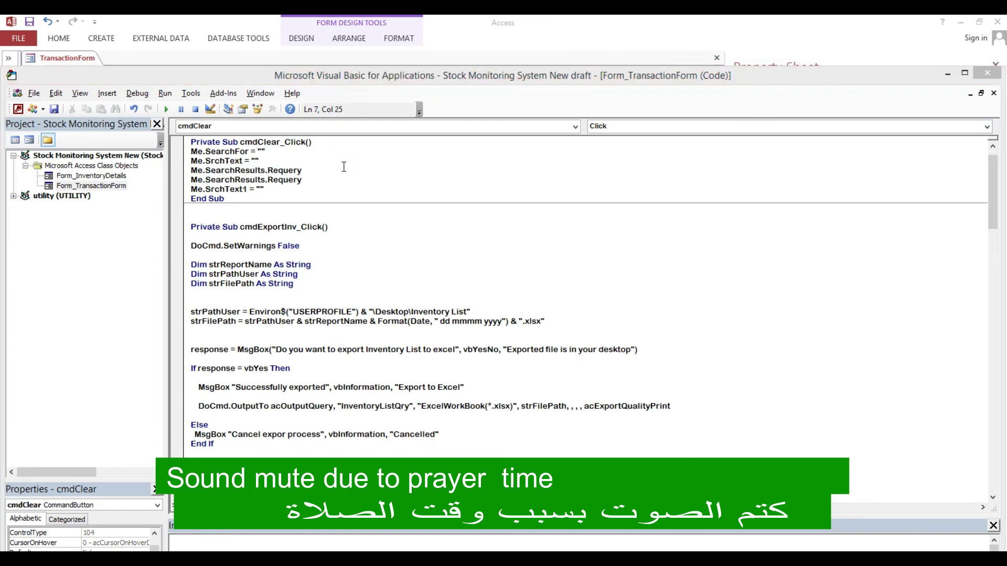
Change the duplicated line's SearchResults to the Transaction History list name LstHistory
key("alt+F11")
left_click(252, 327)
left_click(826, 113)
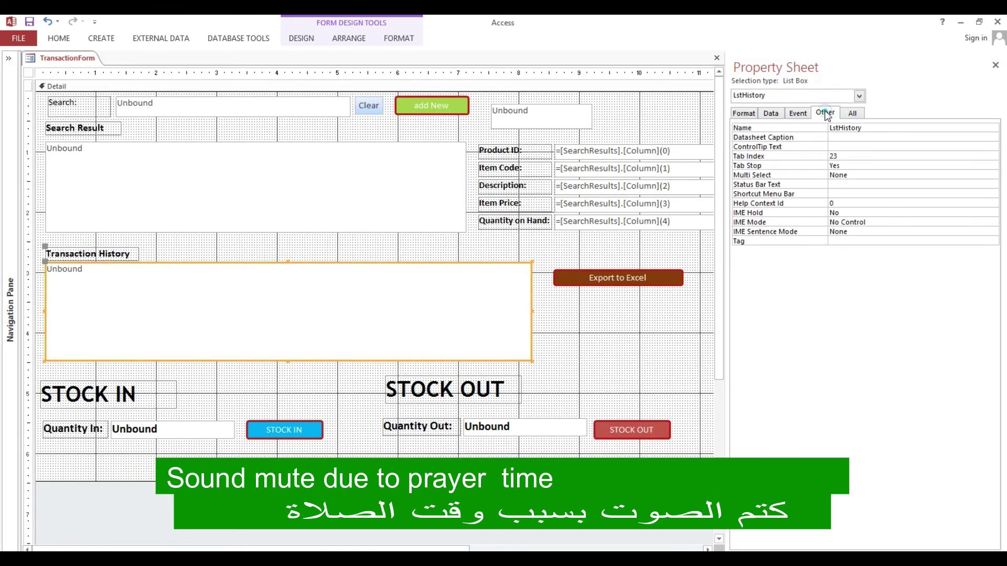
double_click(893, 129)
key("alt+F11")
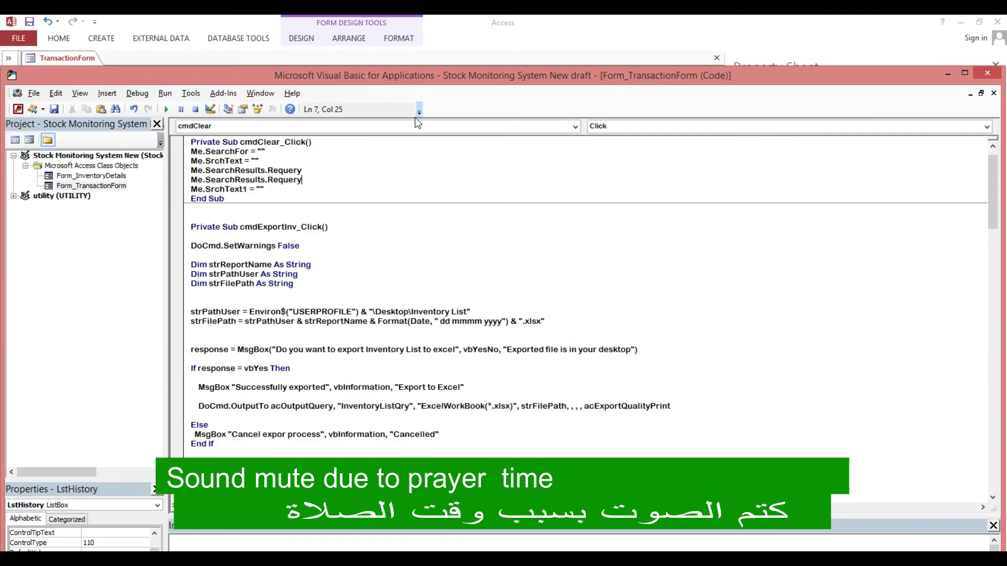
double_click(219, 180)
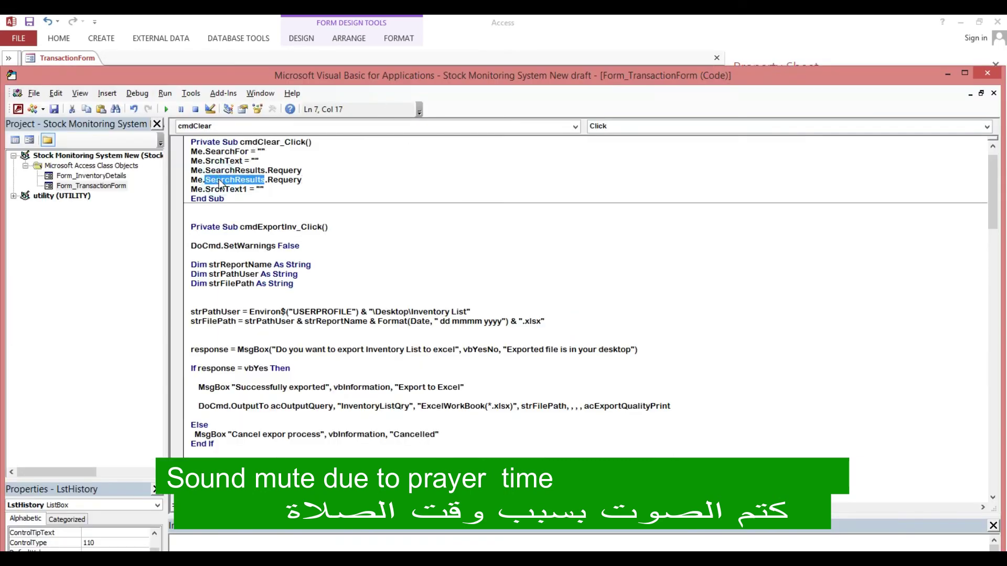
key("ctrl+v")
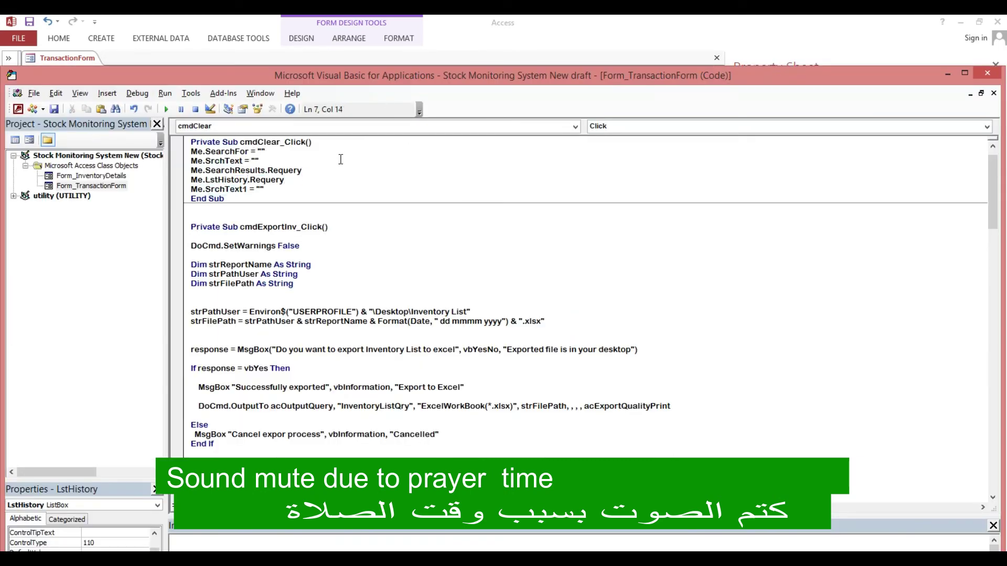
Run the form in Form view, search for 170, then clear to reset both lists
left_click(989, 73)
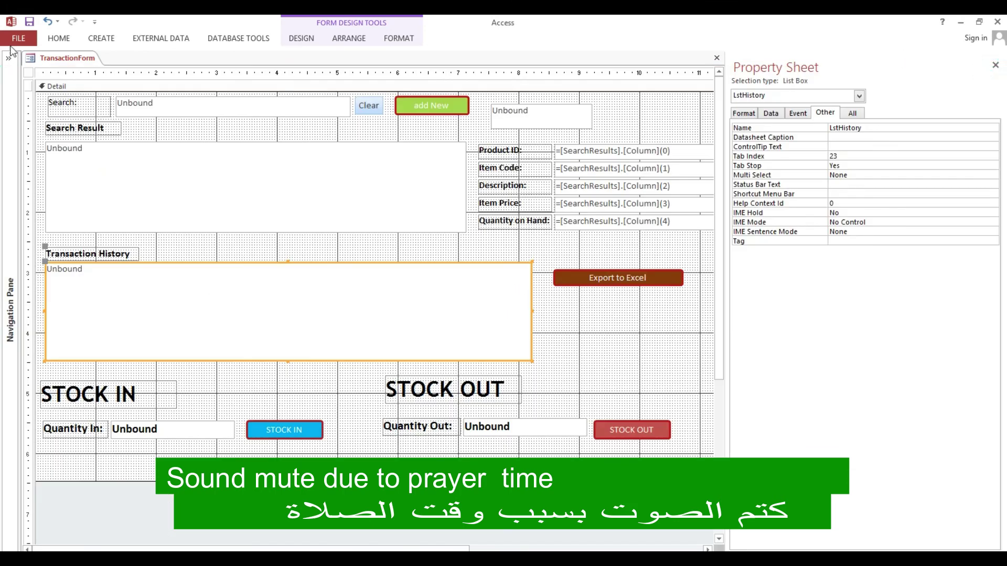
left_click(60, 38)
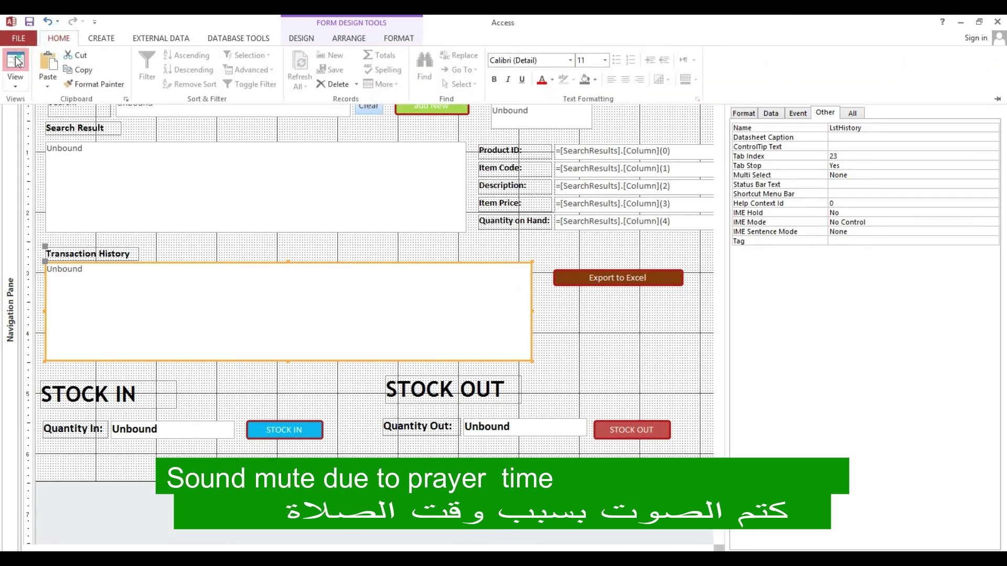
left_click(15, 61)
left_click(133, 82)
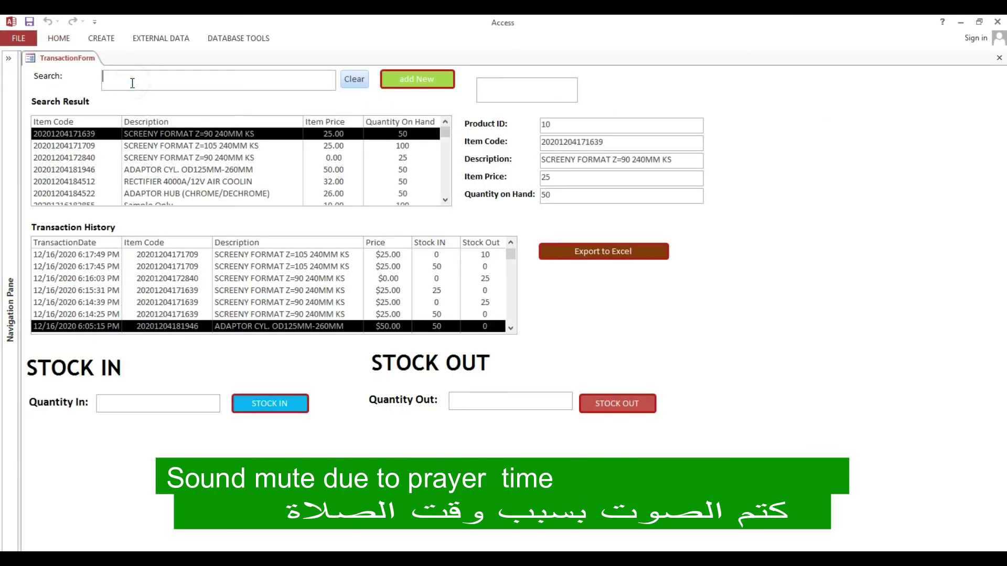
type("170")
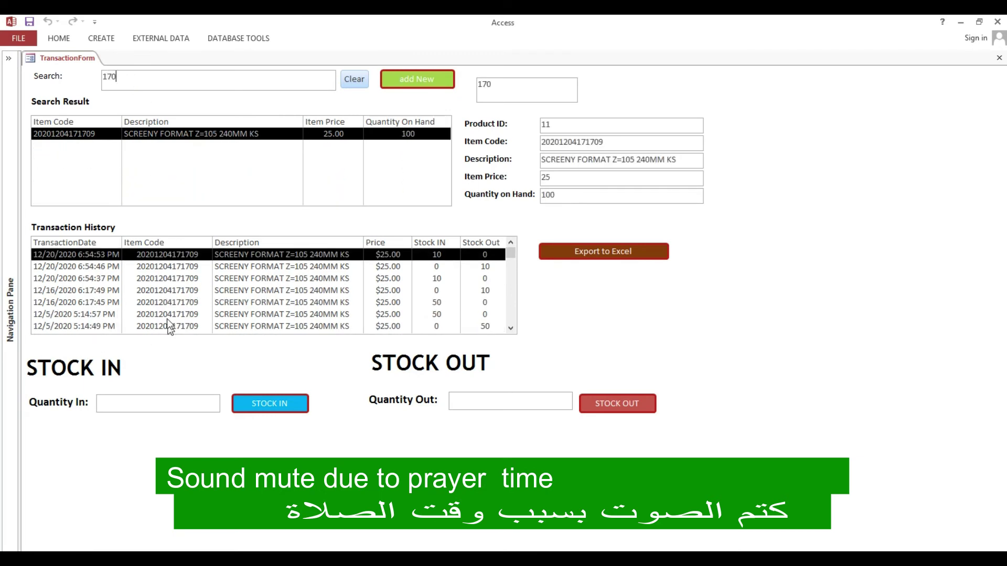
left_click(353, 78)
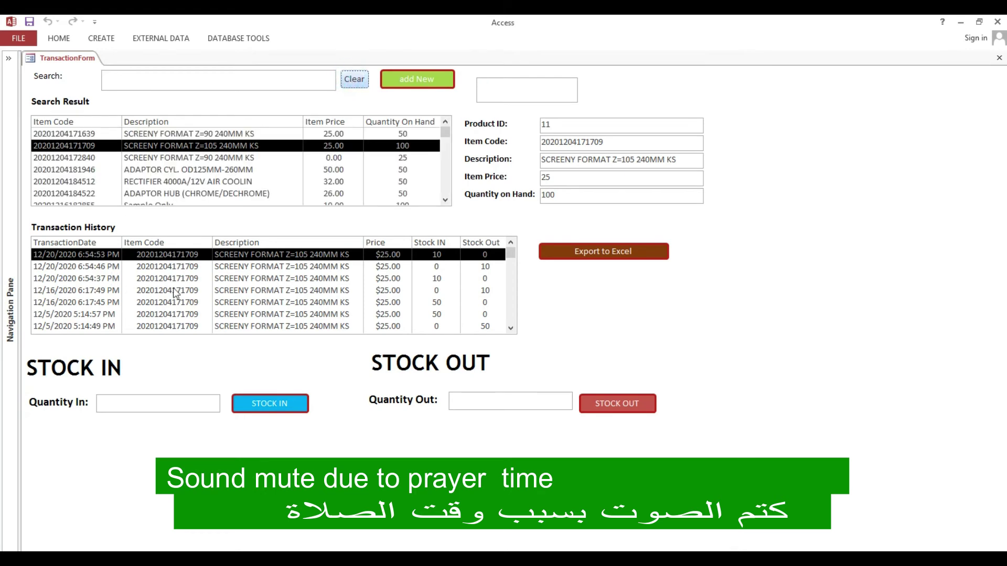
Select the RECTIFIER item, search for 4512, then clear to restore both lists
left_click(446, 134)
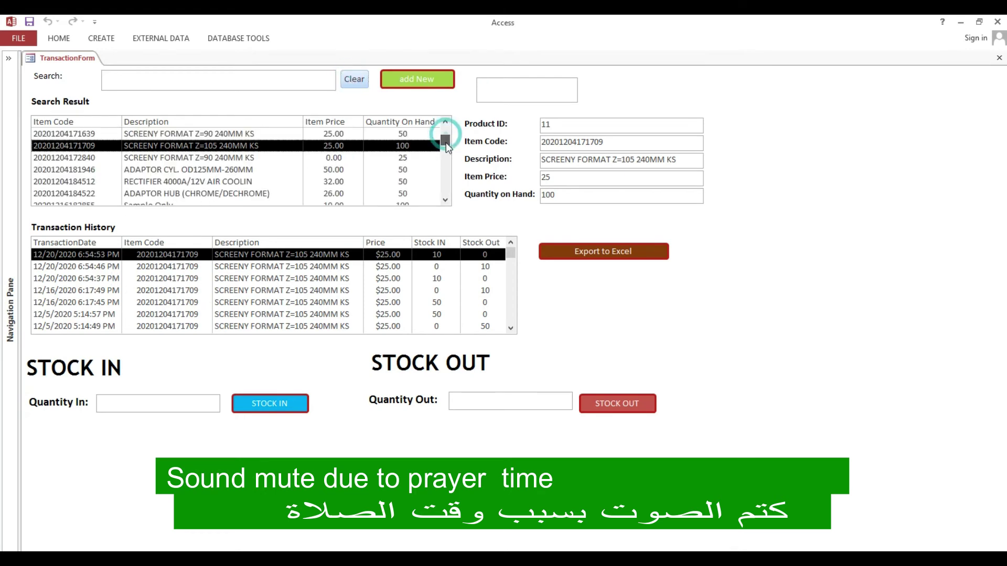
scroll(101, 197, "down", 1)
left_click(89, 170)
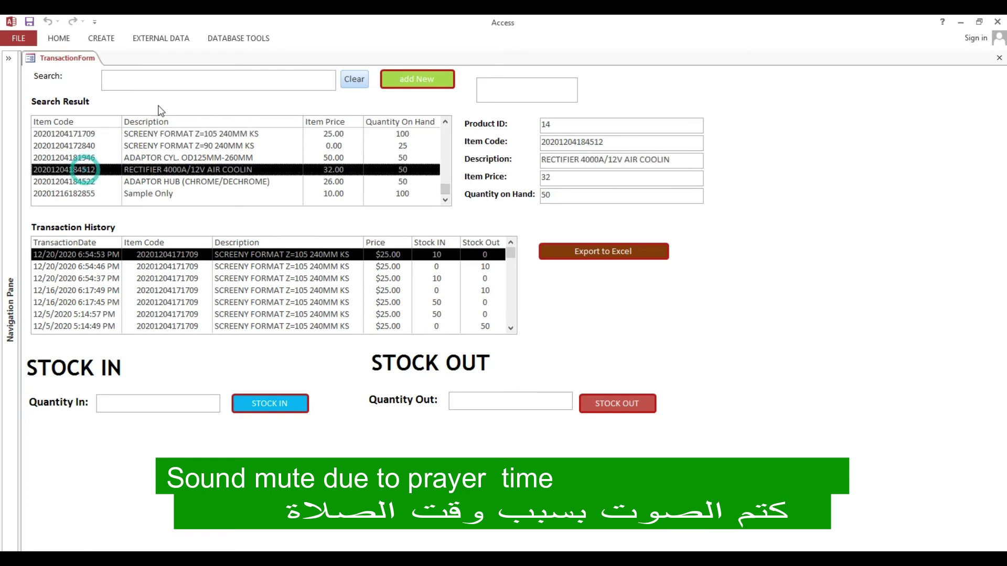
left_click(147, 83)
type("4512")
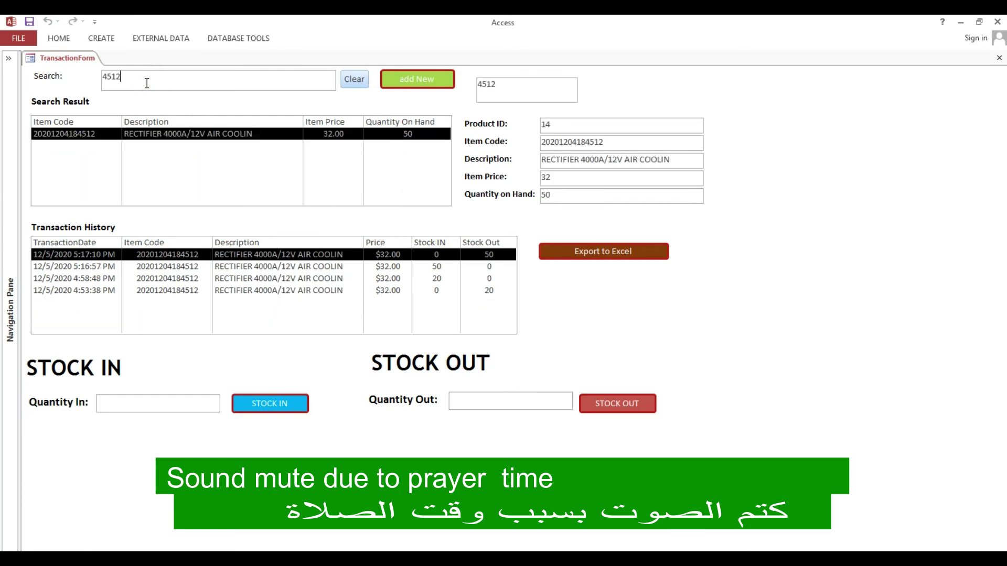
left_click(358, 79)
left_click(350, 73)
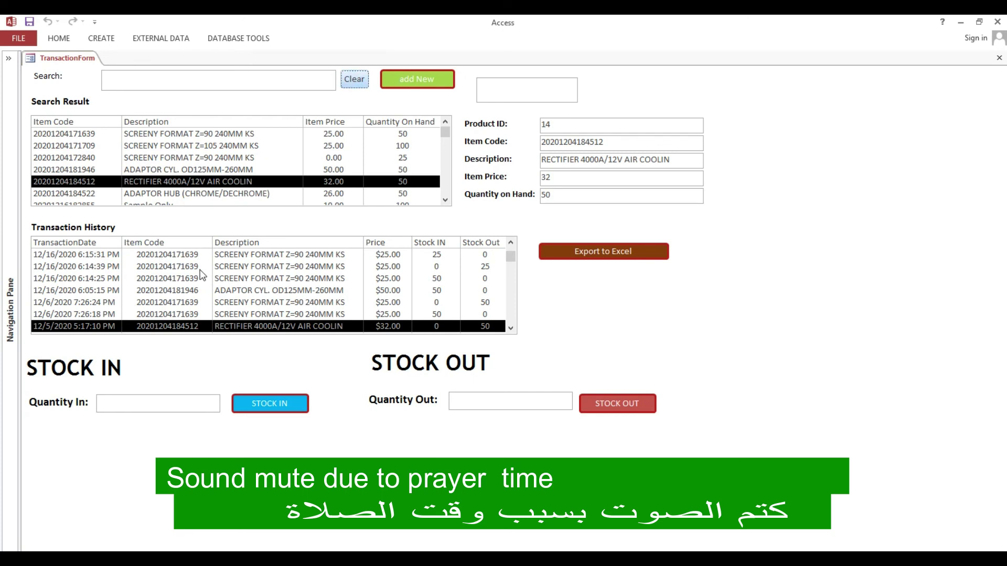
left_click(124, 80)
type("45")
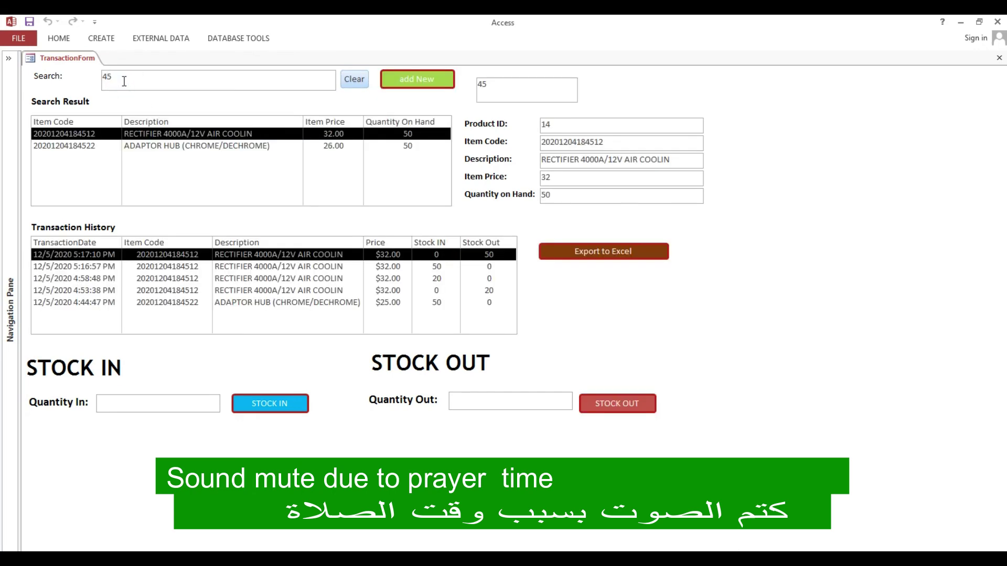
type("22")
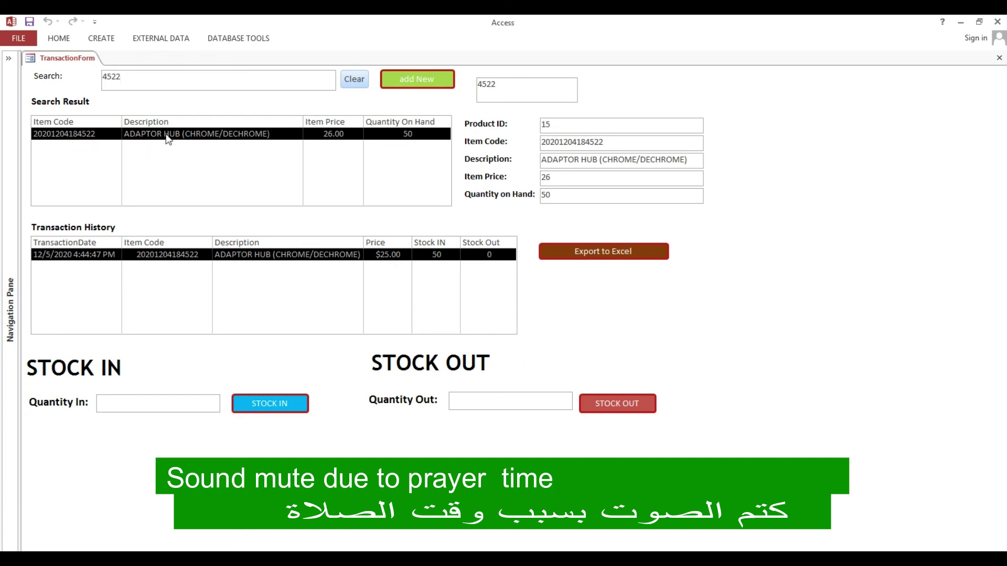
left_click(357, 78)
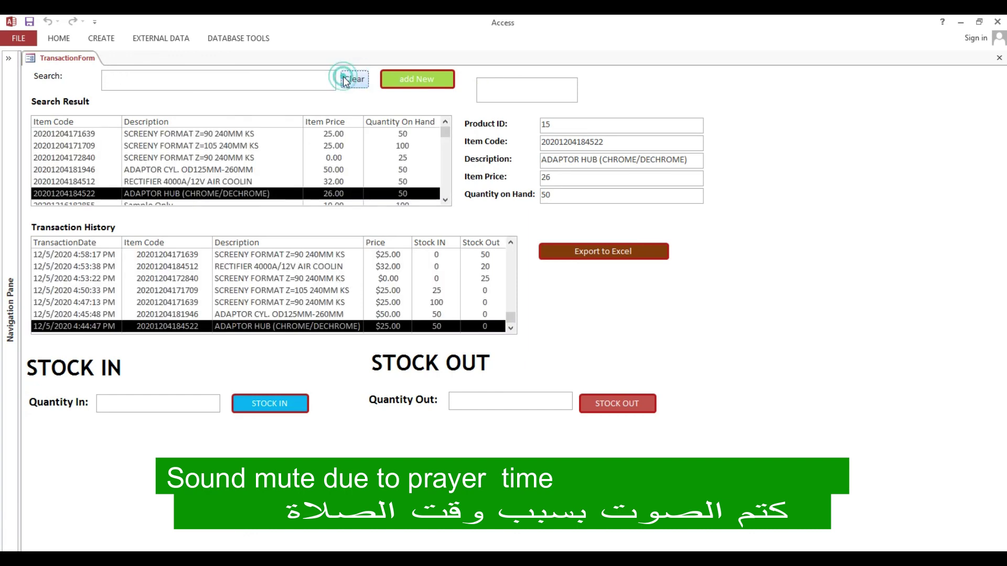
left_click(153, 155)
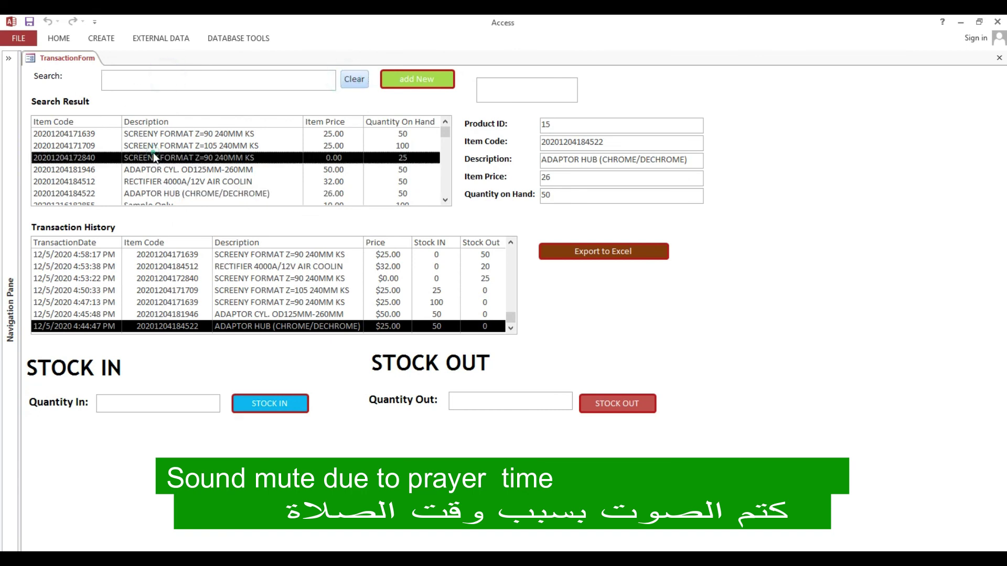
left_click(124, 80)
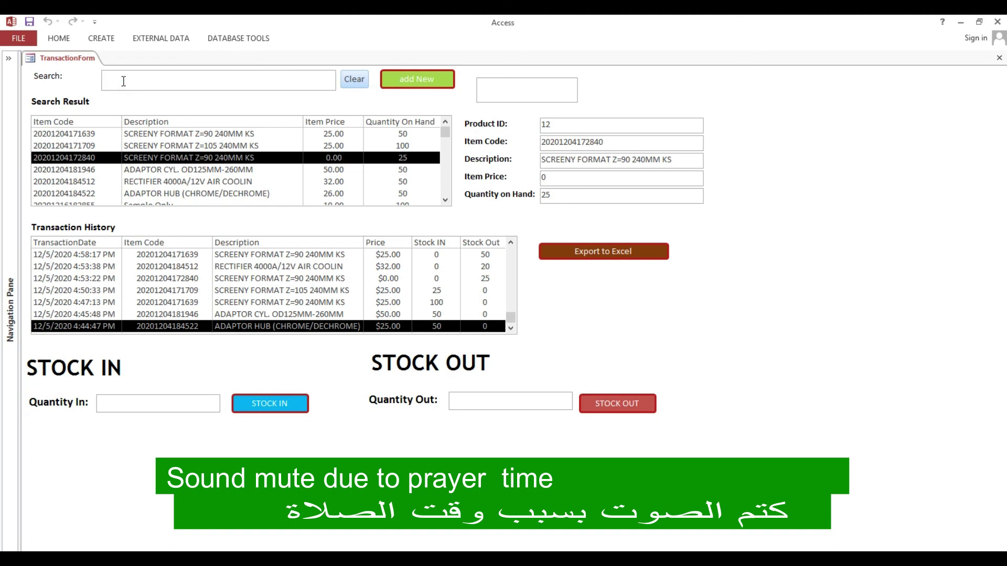
type("1639")
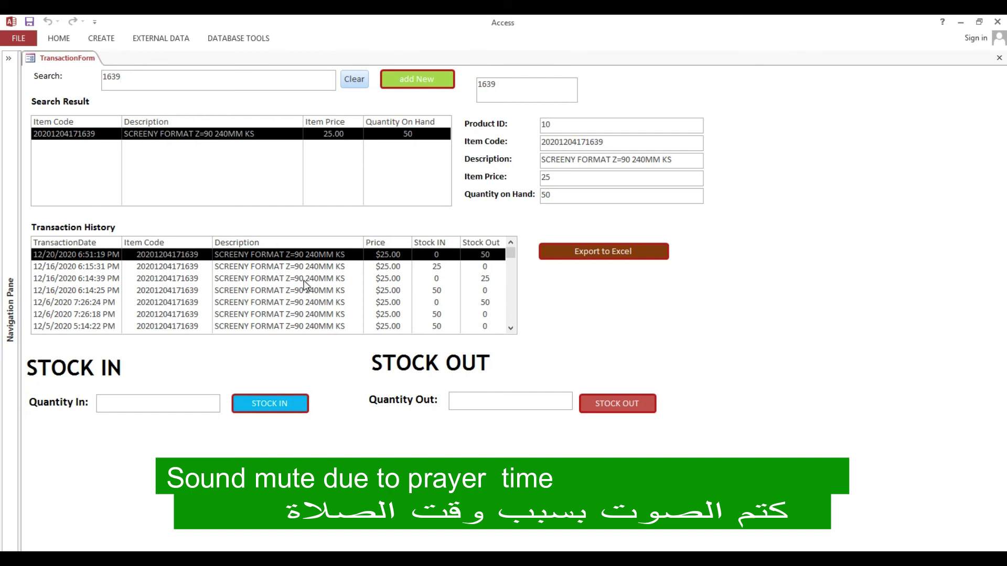
left_click(214, 134)
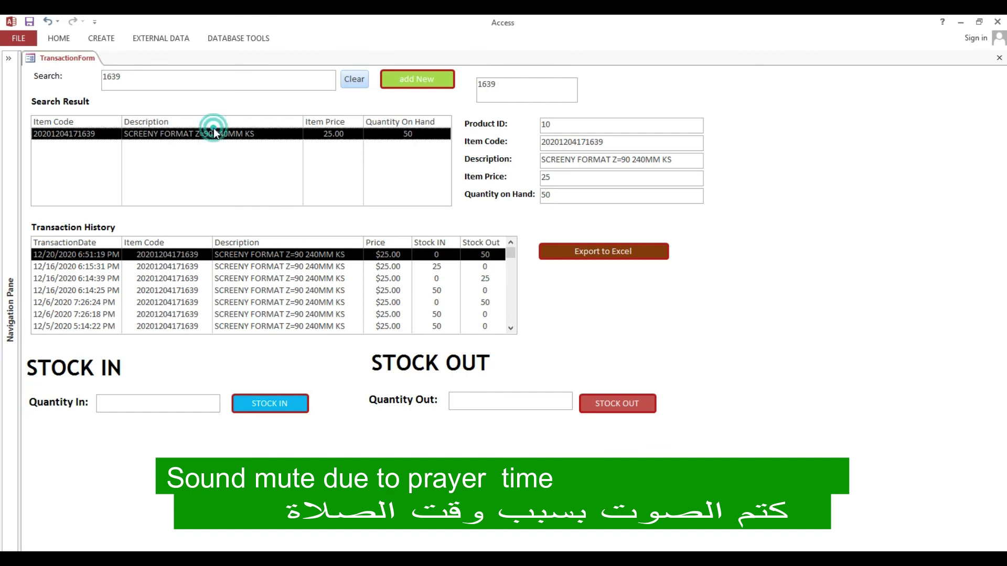